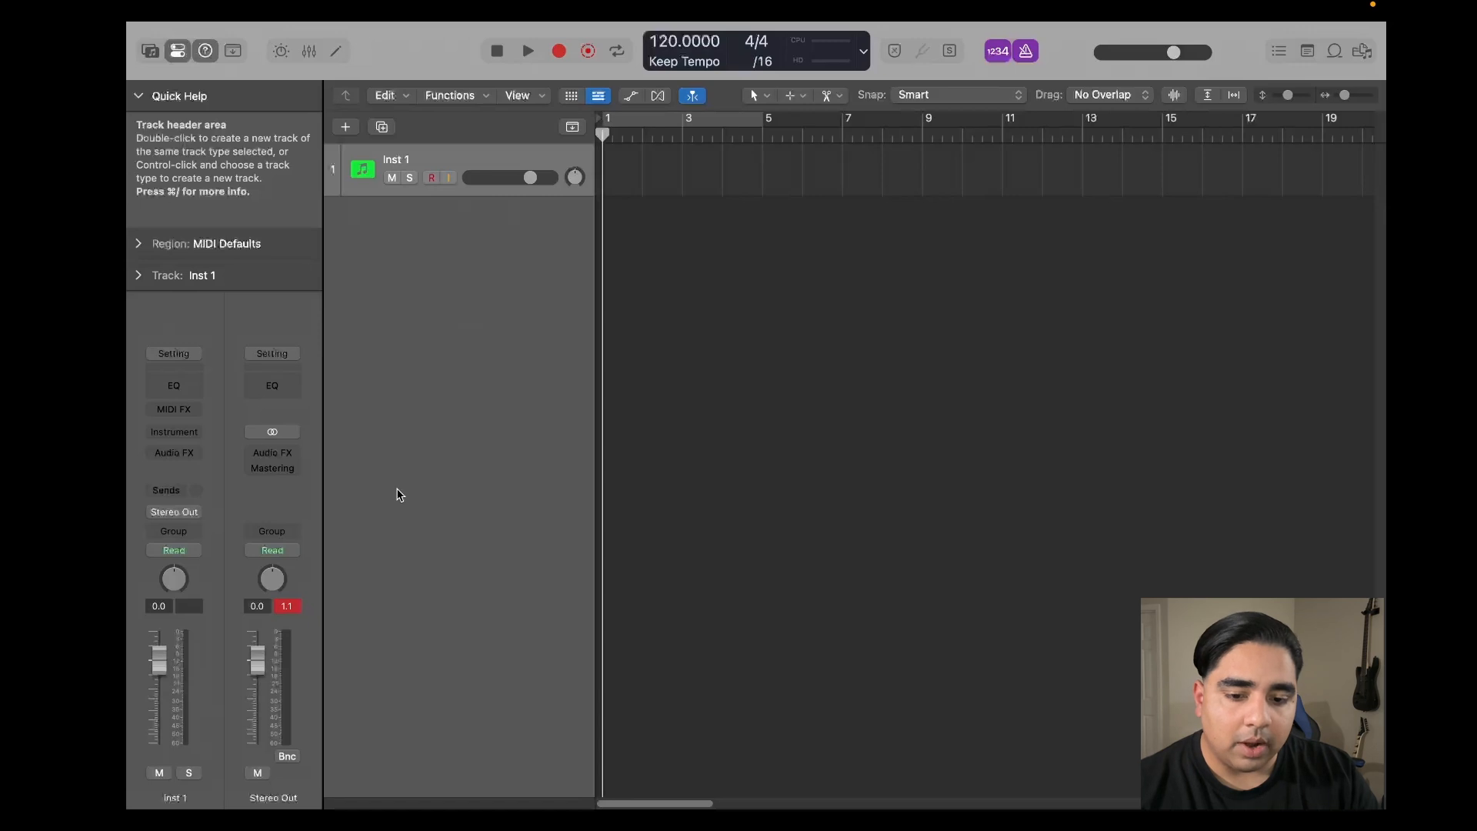
Load the stereo version of Modern & Massive 2 as the instrument on the Inst 1 track
left_click(174, 432)
left_click(534, 399)
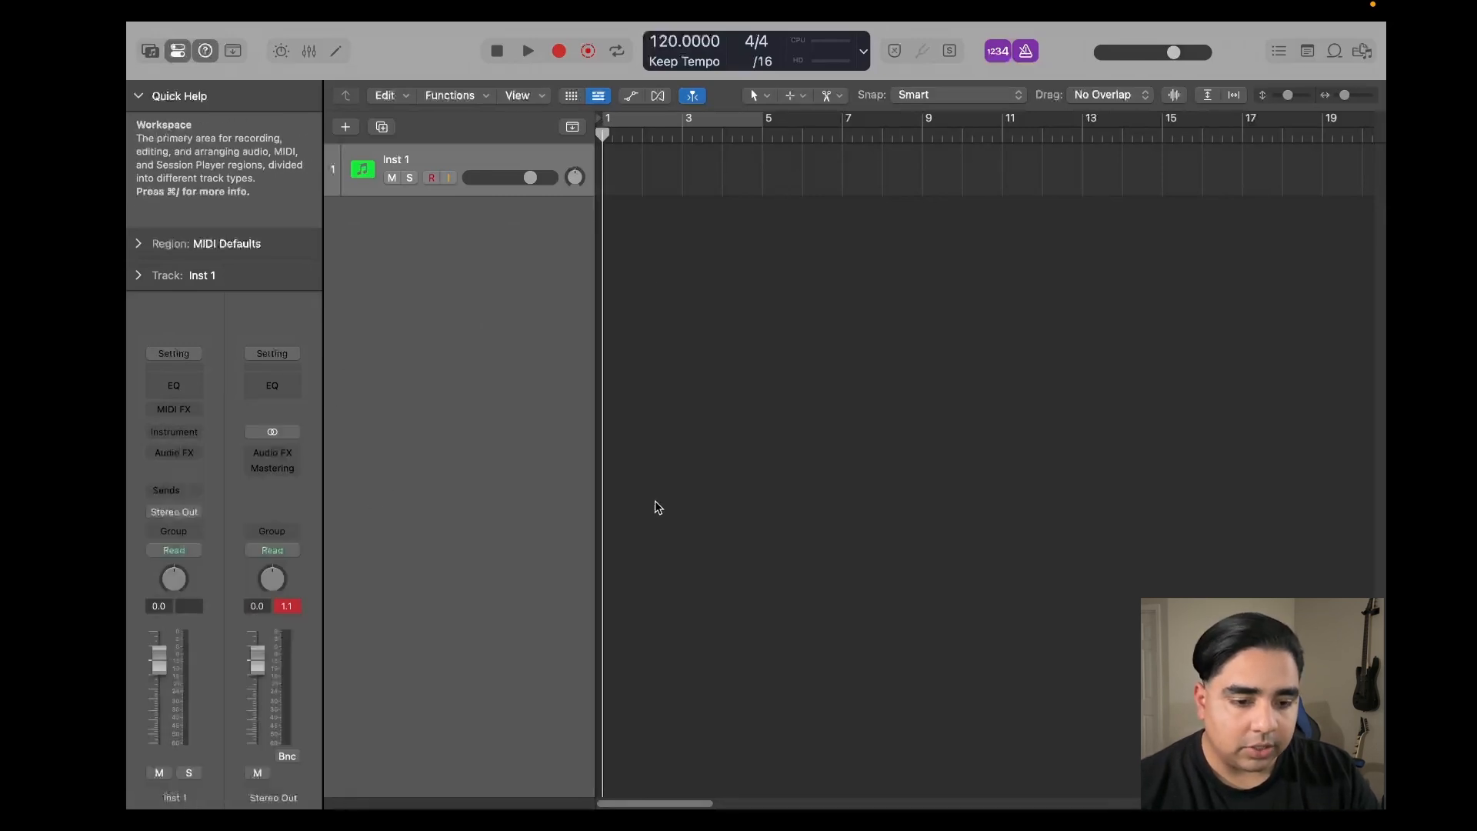
left_click(154, 440)
mouse_move(241, 463)
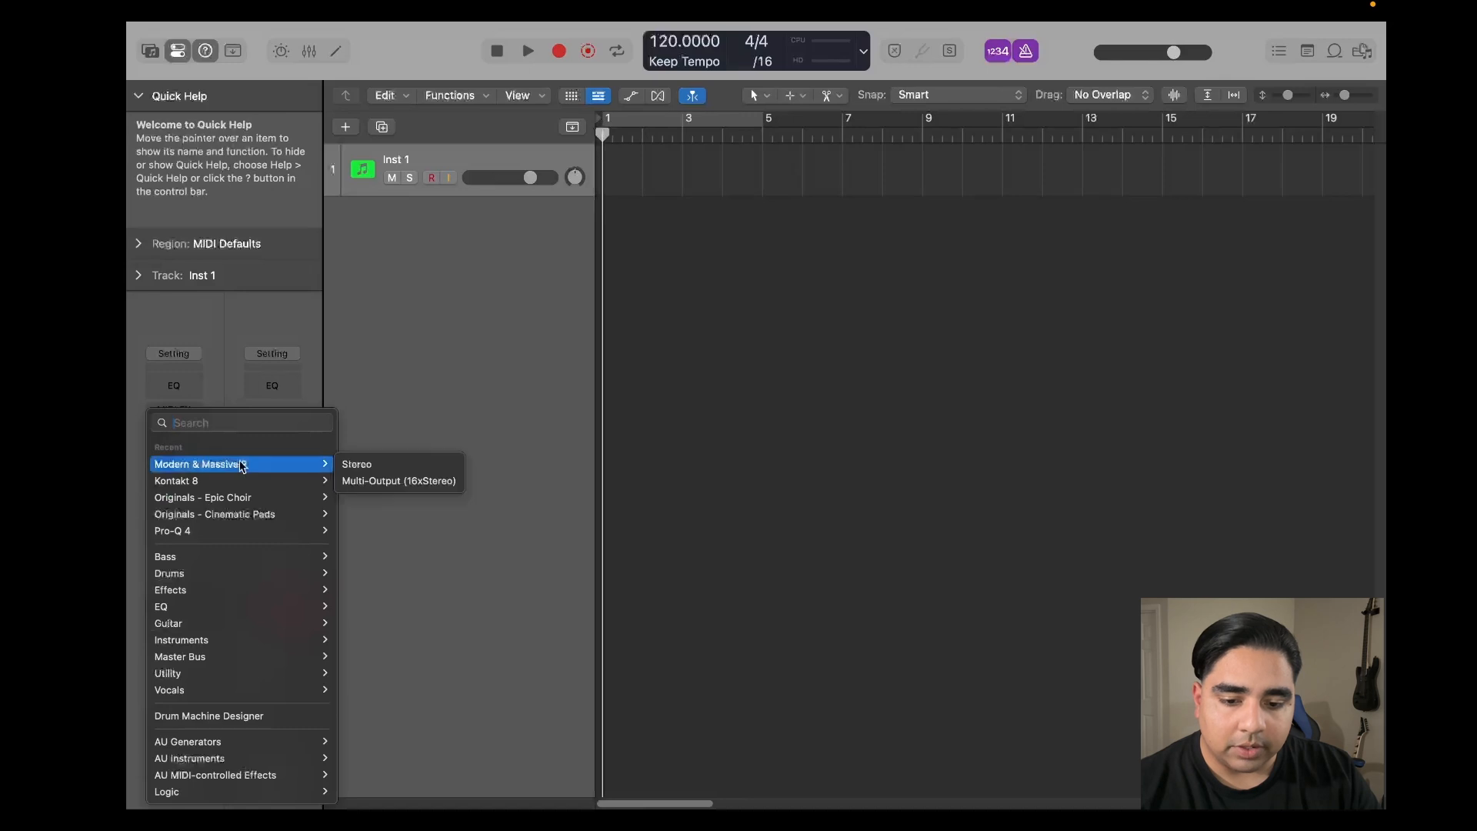
left_click(423, 464)
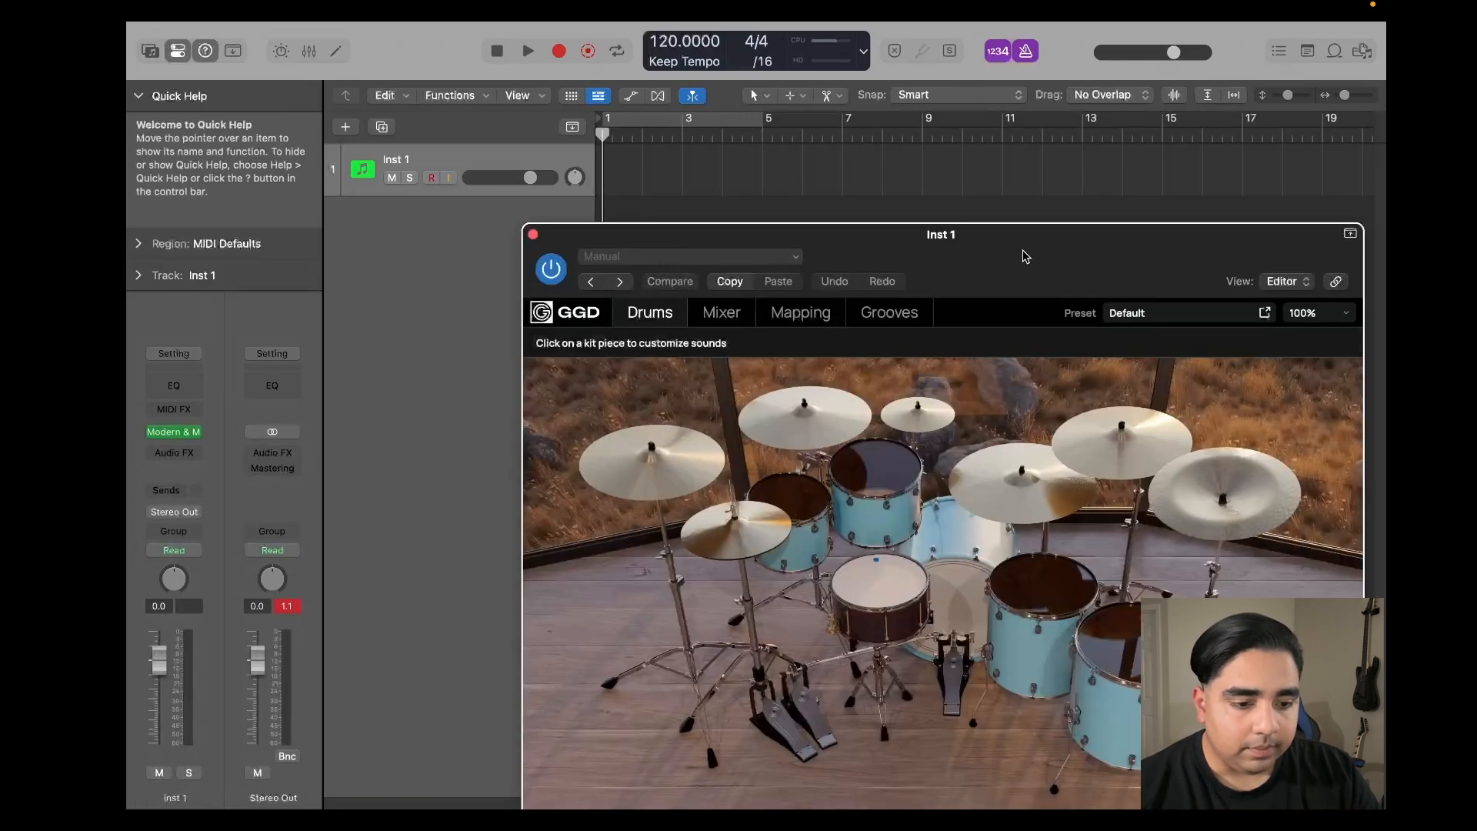
left_click_drag(1022, 254, 808, 76)
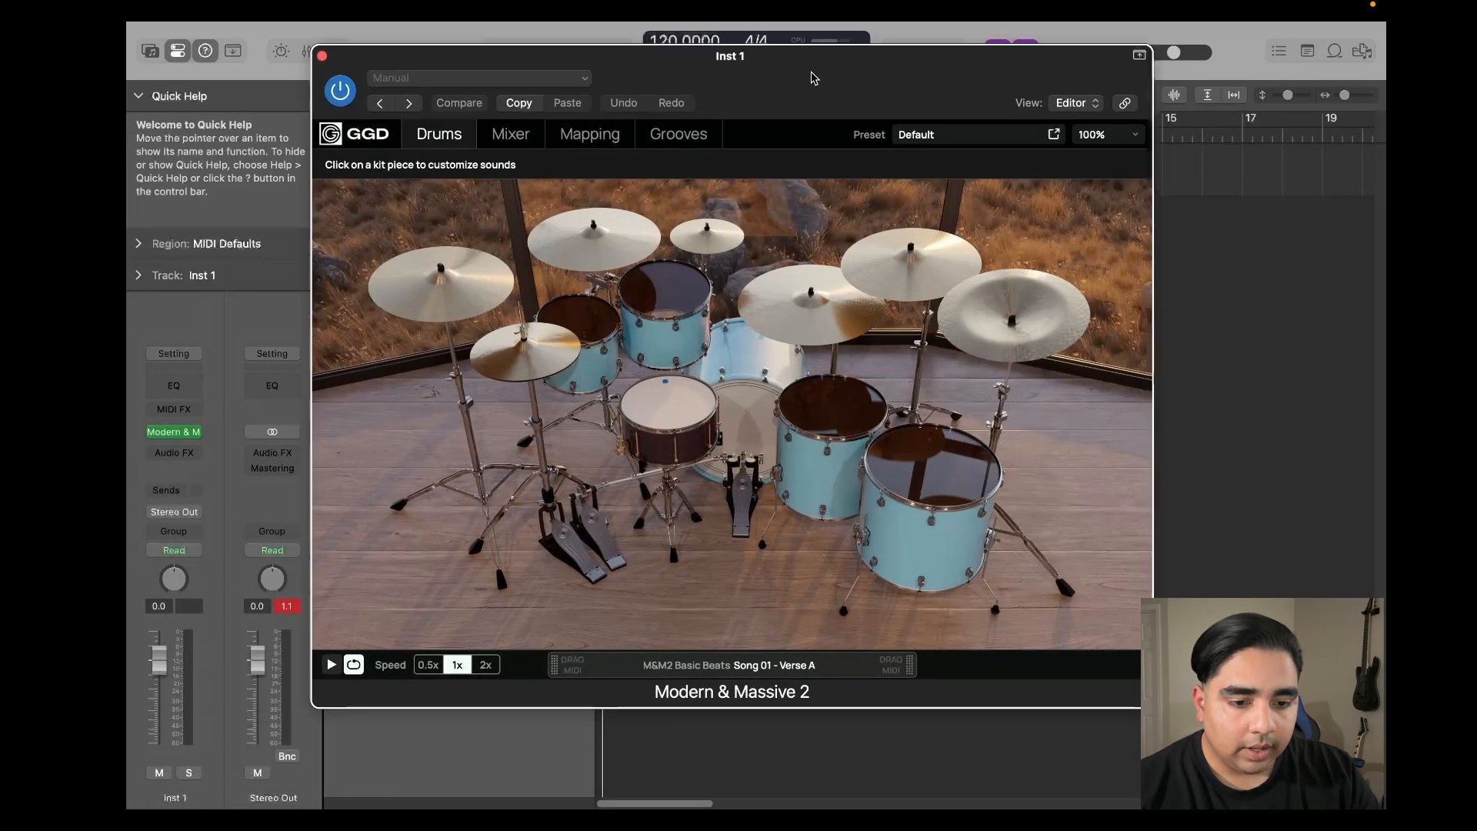
Audition the snare, a rack tom and both floor toms in the drum kit
left_click(677, 385)
left_click(660, 298)
left_click(847, 429)
left_click(927, 492)
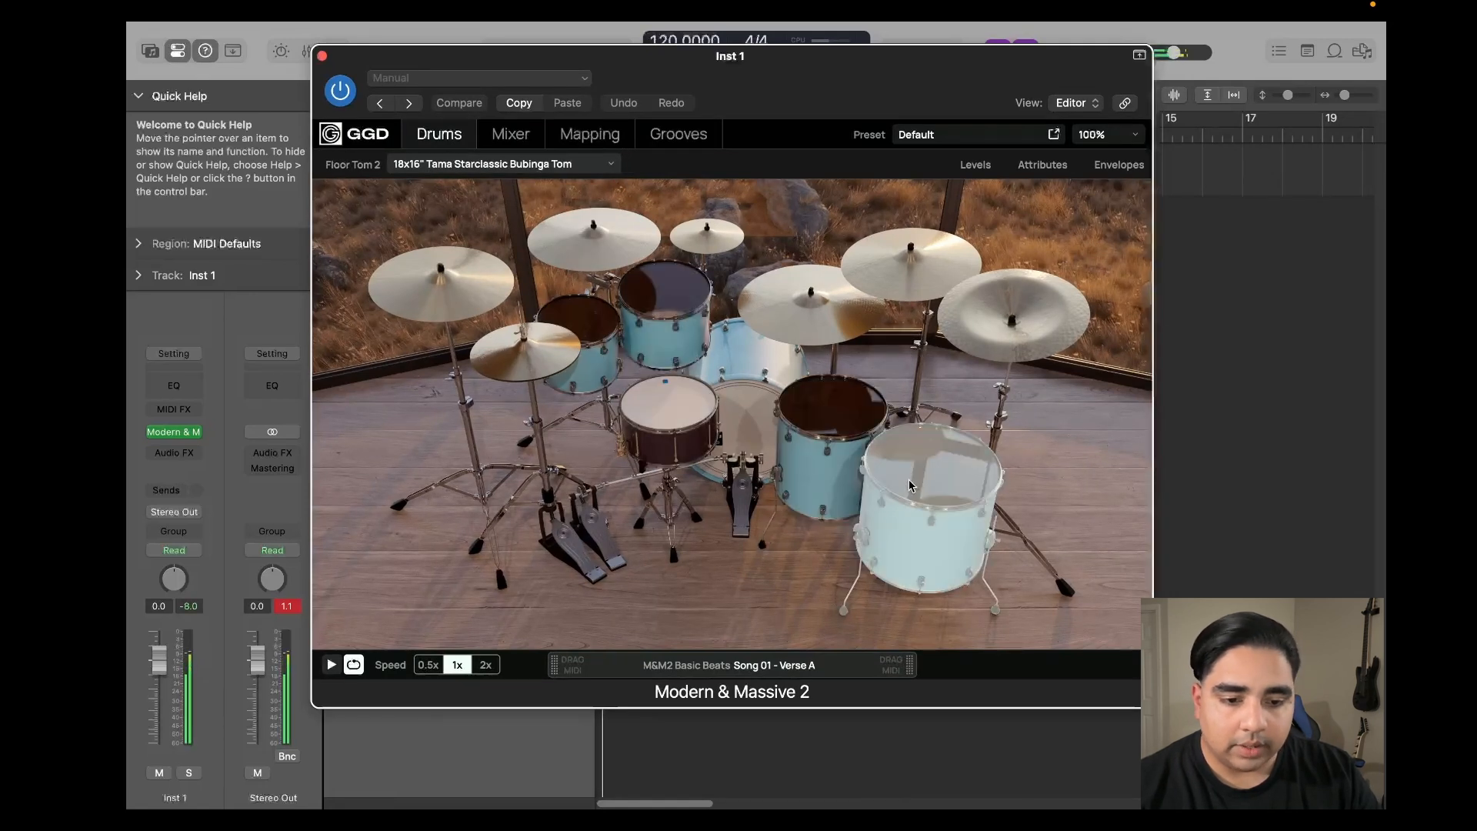
Apply the user-saved Default (FL) map config to the drum plugin, review its note assignments and close the plugin window
left_click(586, 135)
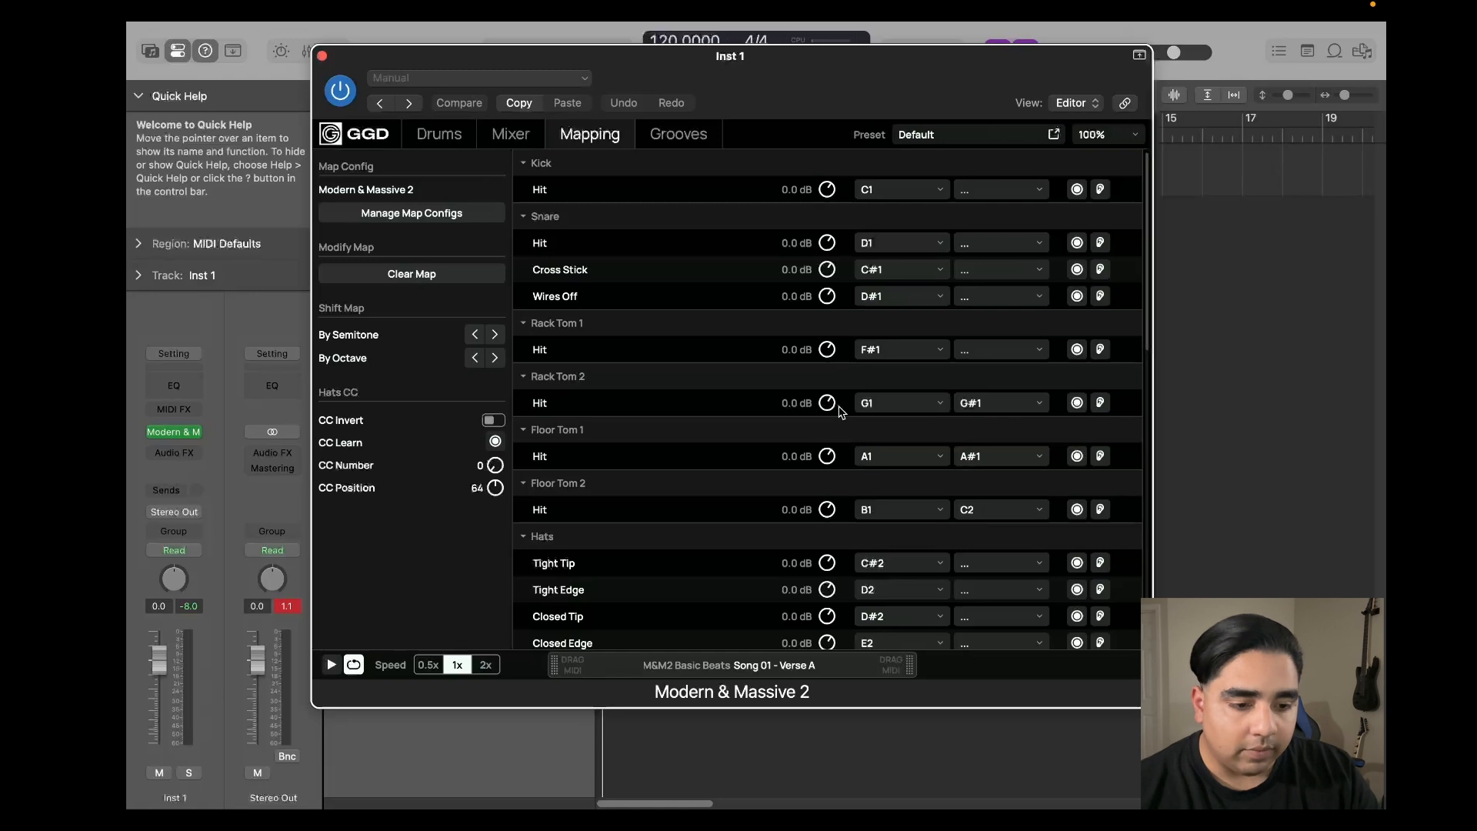
scroll(753, 402, "down", 10)
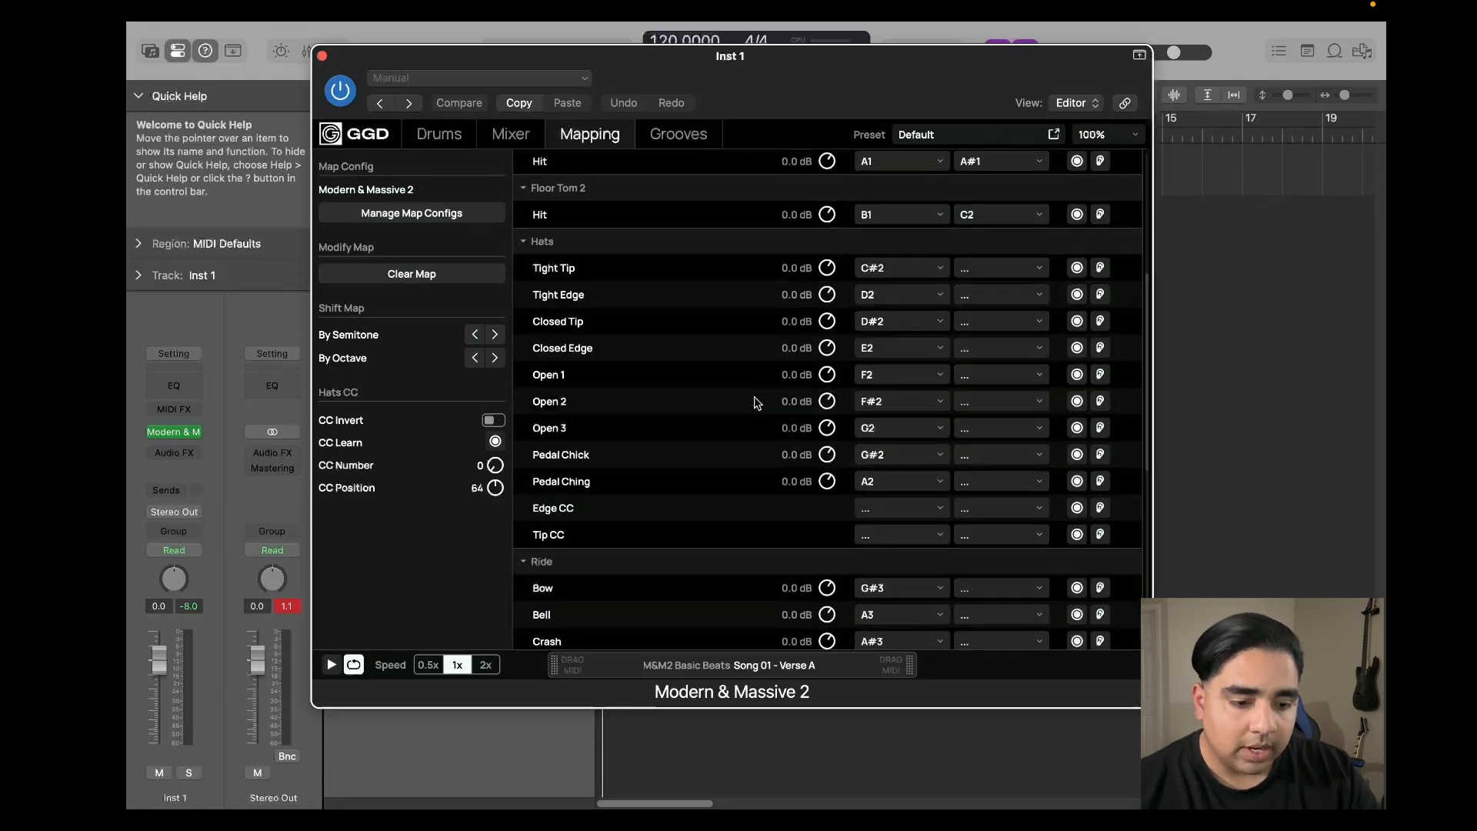
scroll(754, 402, "down", 4)
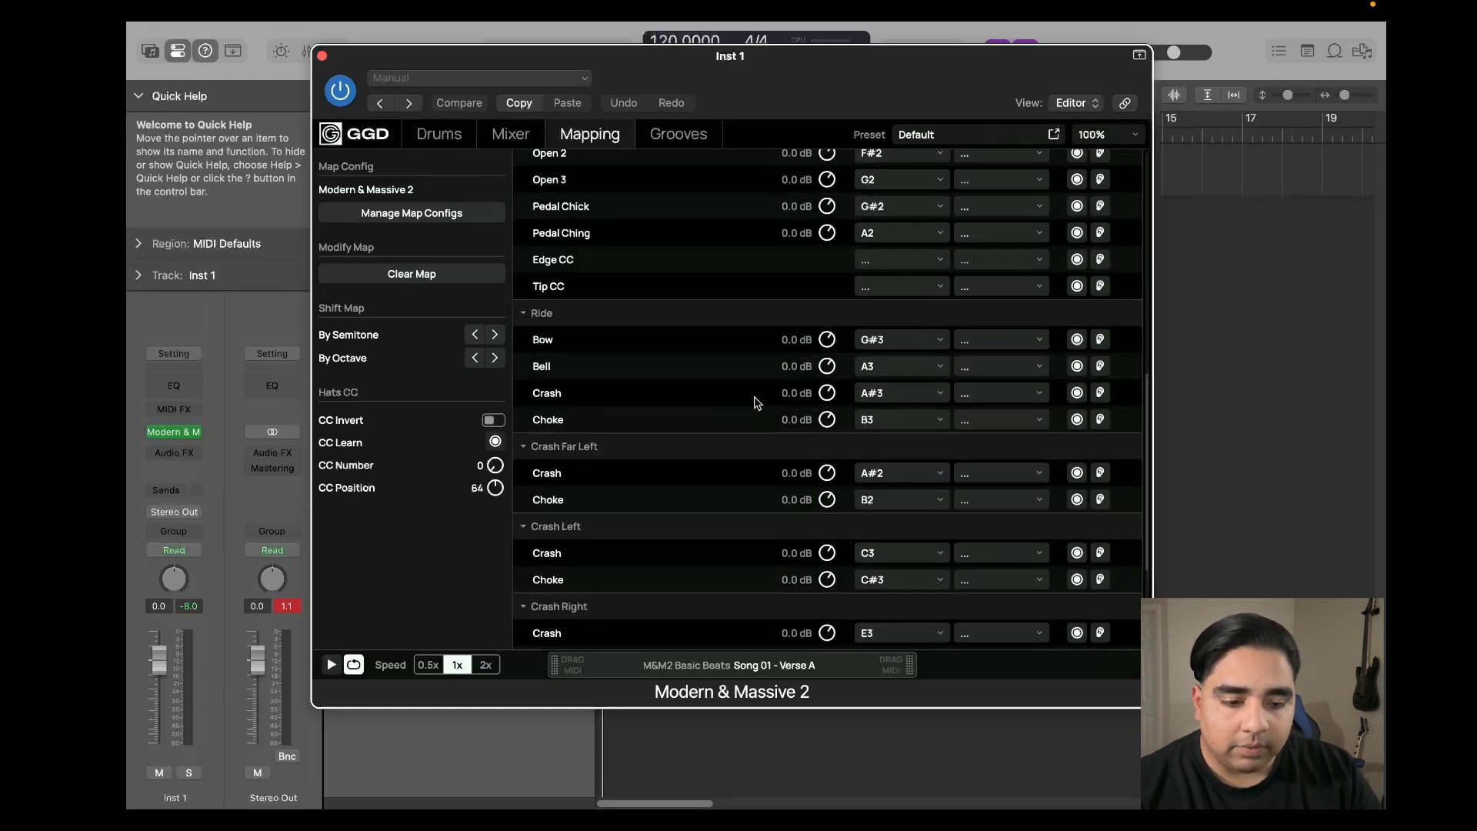
scroll(746, 404, "up", 14)
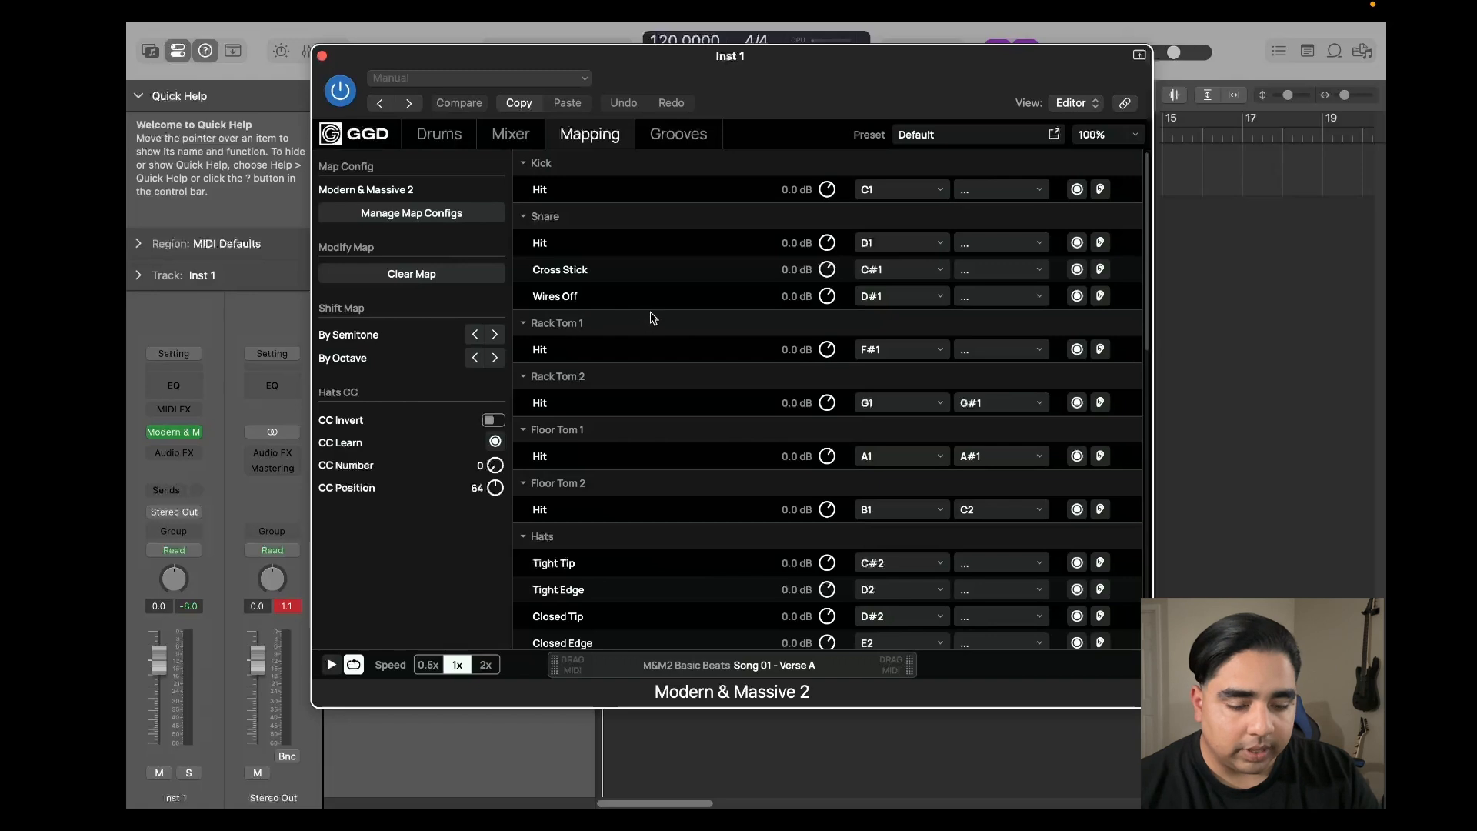
left_click(393, 215)
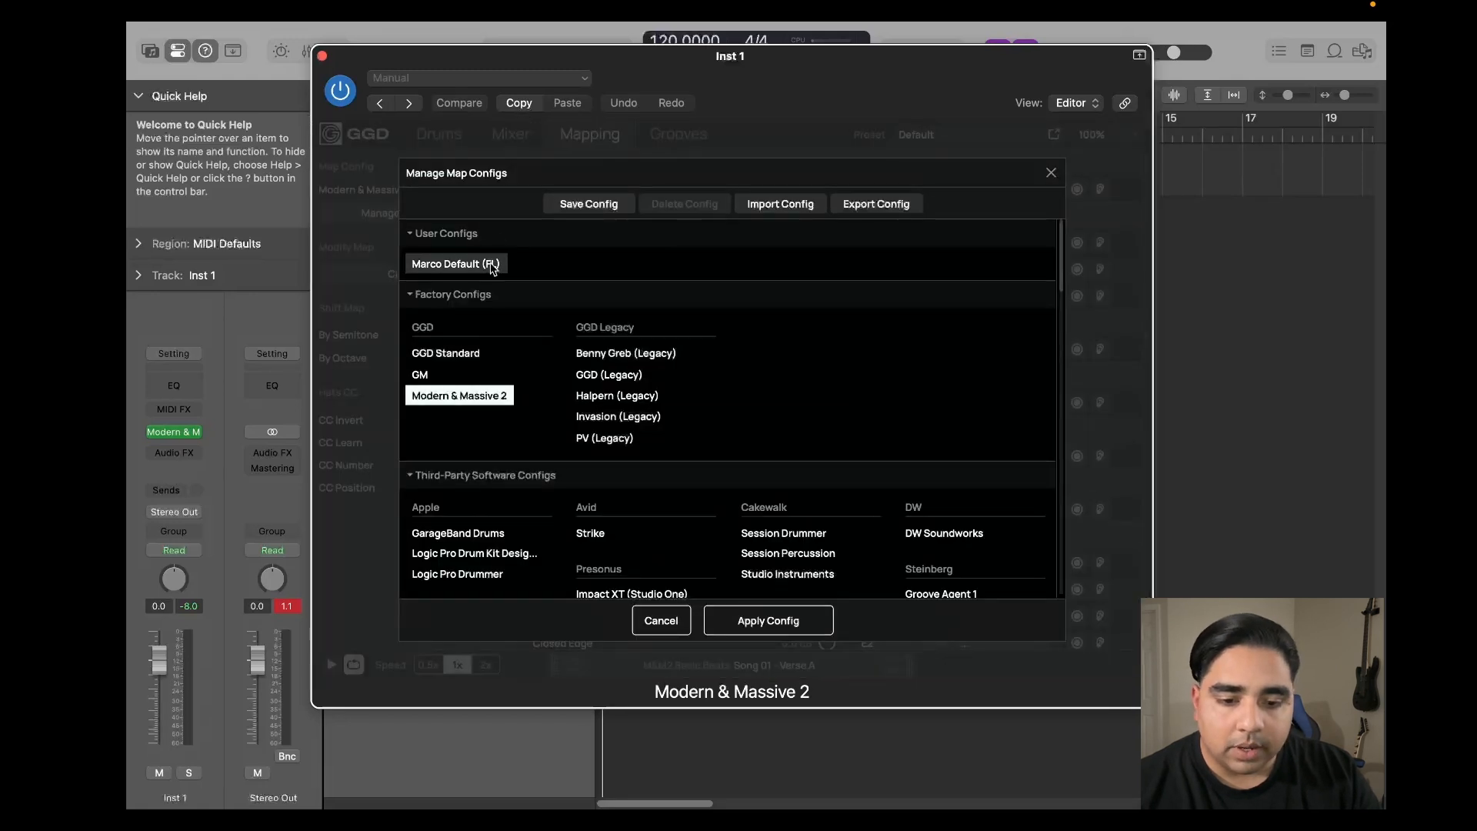
double_click(490, 266)
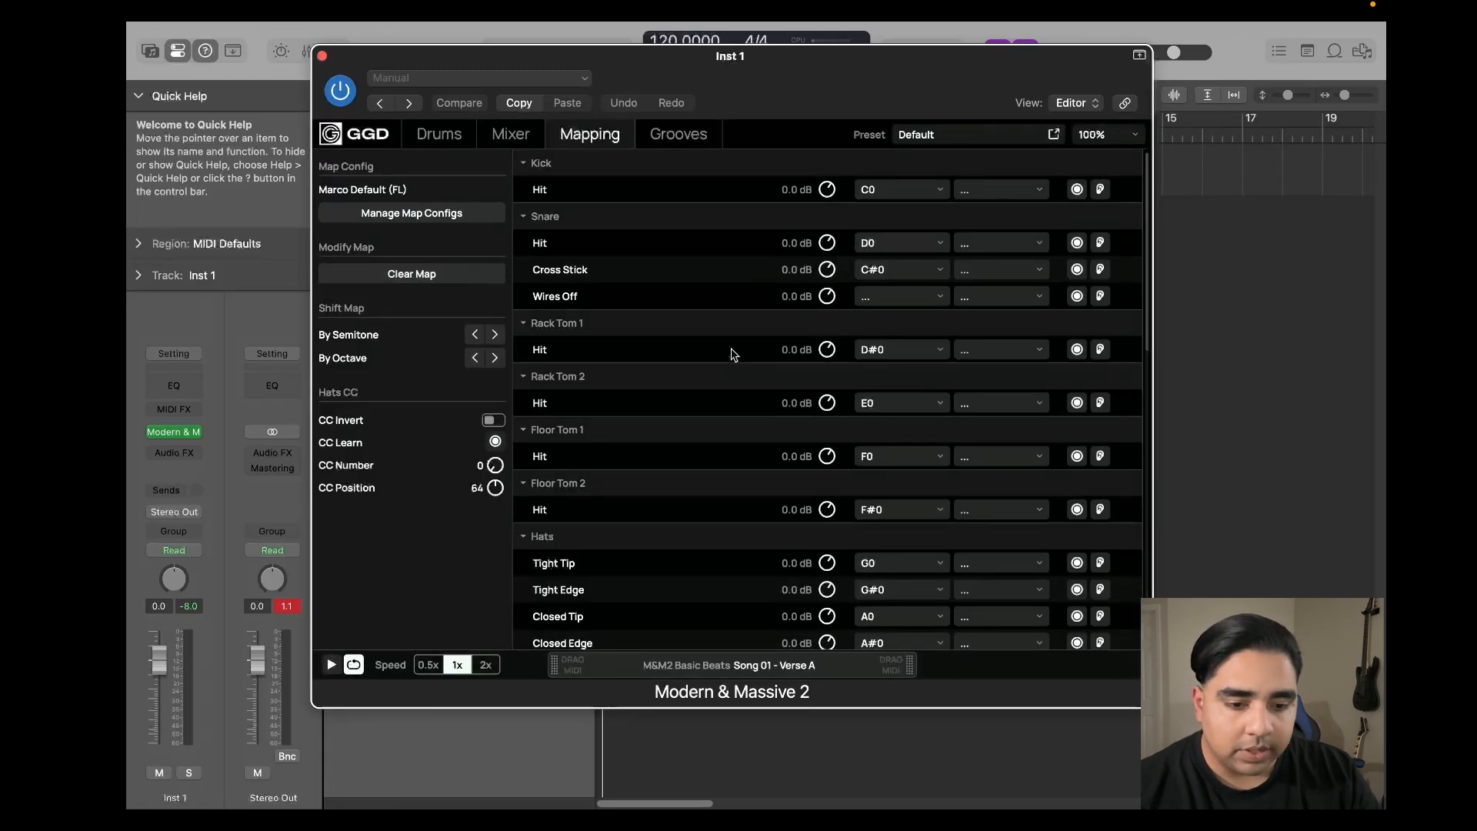
scroll(638, 307, "down", 3)
scroll(660, 342, "up", 3)
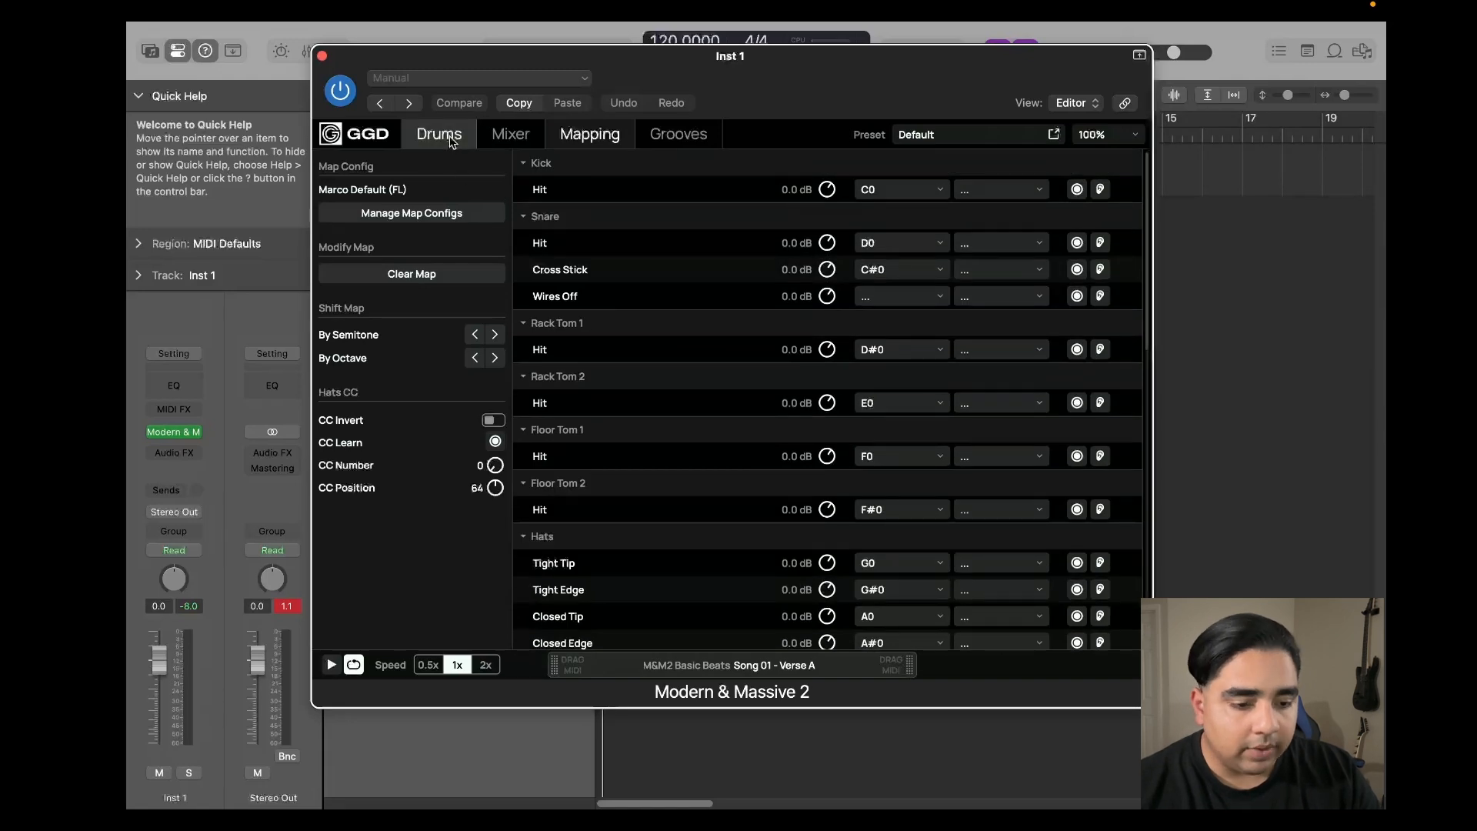
left_click(450, 141)
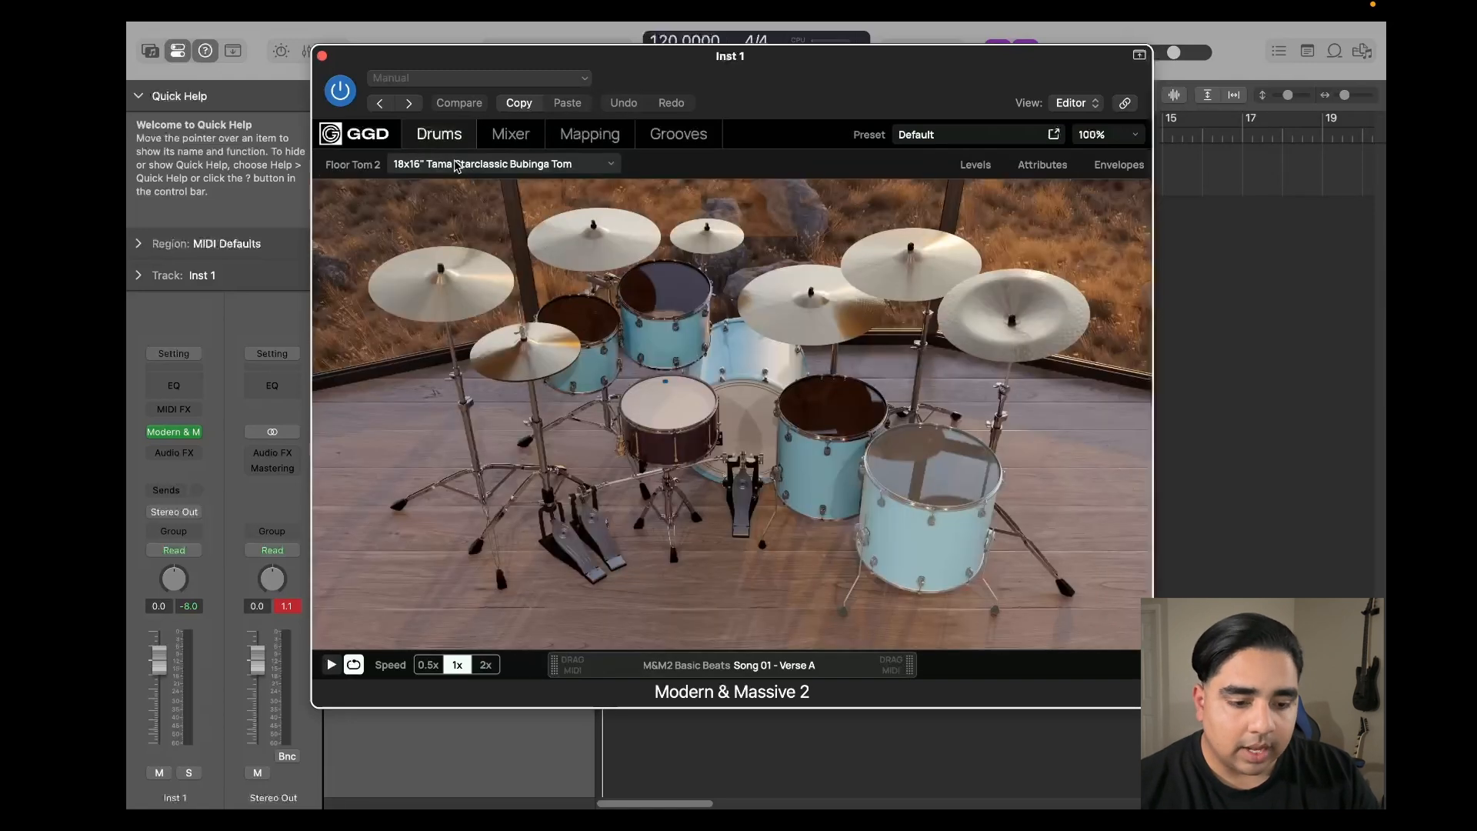
left_click(323, 56)
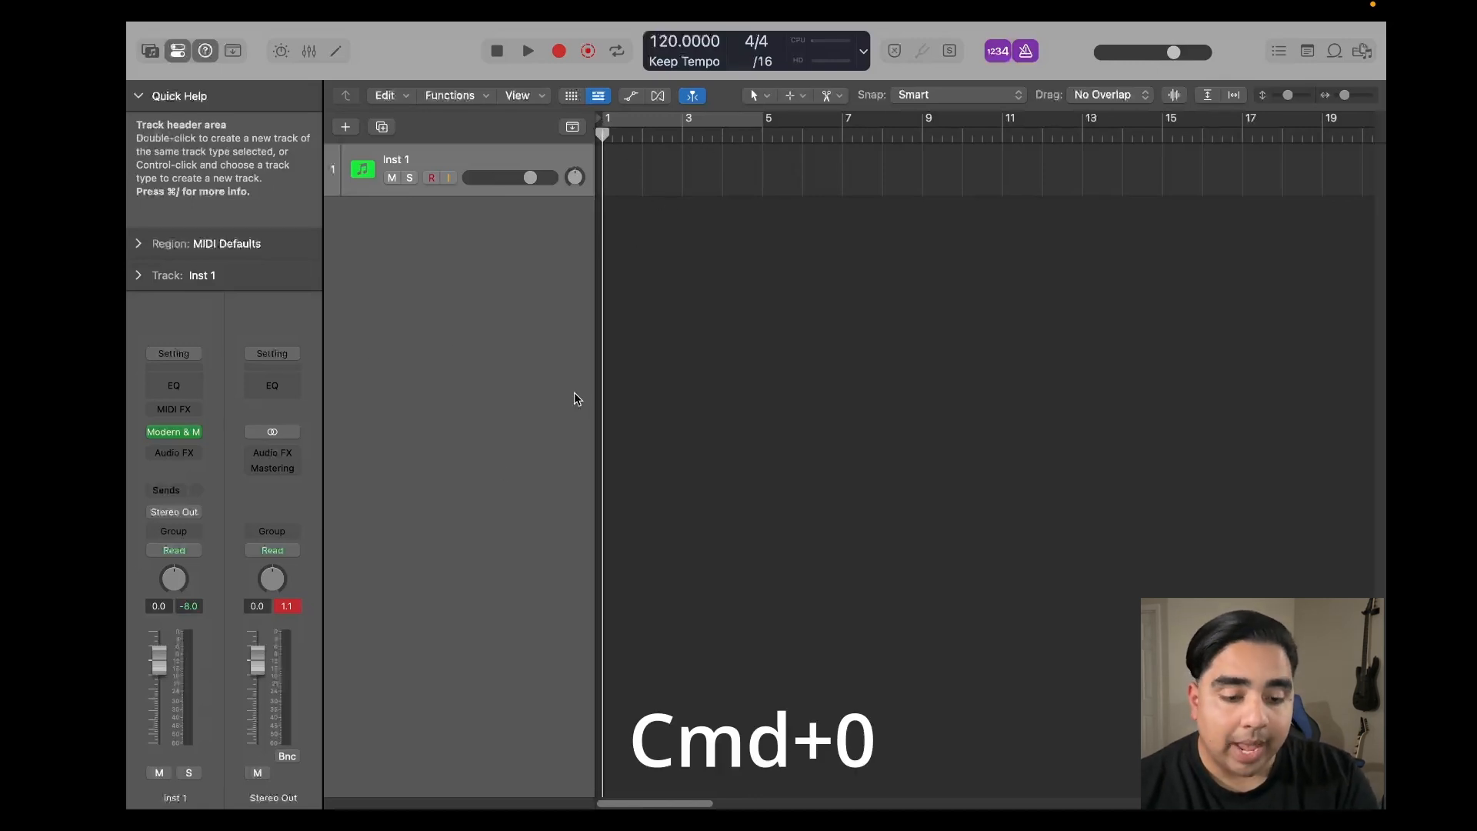
Create a Mapped Instrument in the MIDI Environment and place it in the empty area beyond the Master channel strip
key("super+0")
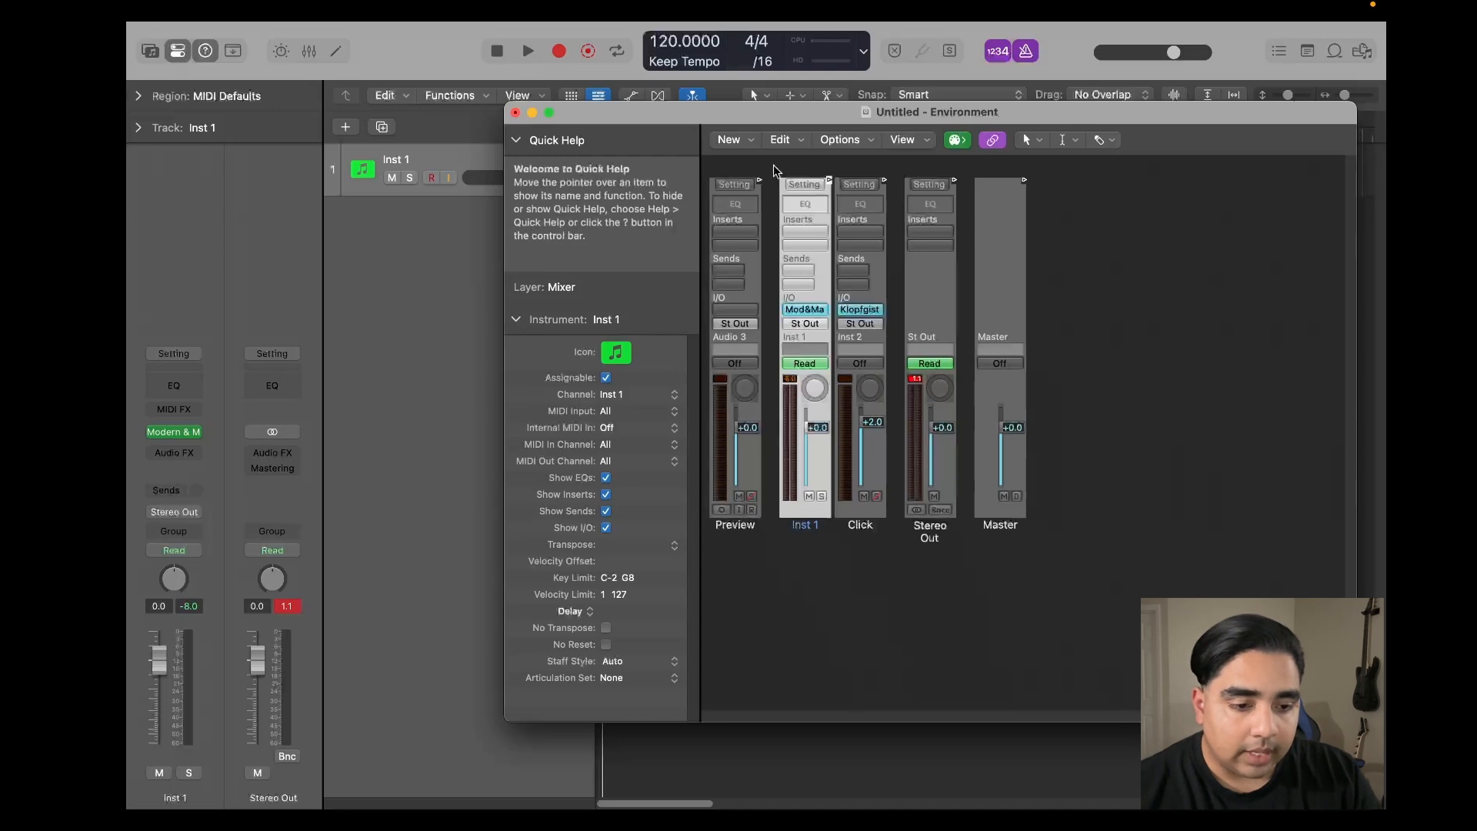
left_click_drag(901, 120, 653, 109)
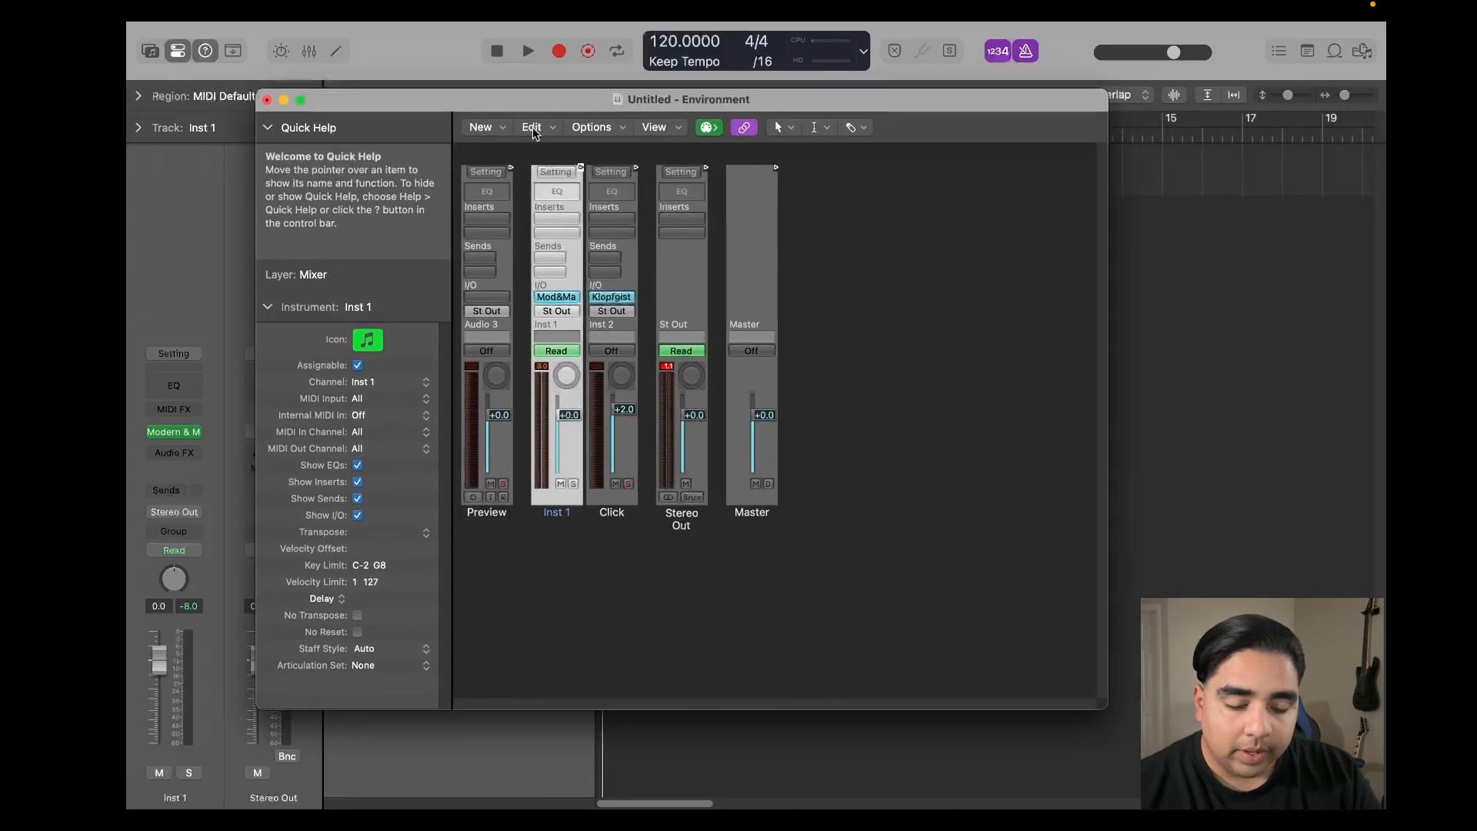
left_click(485, 128)
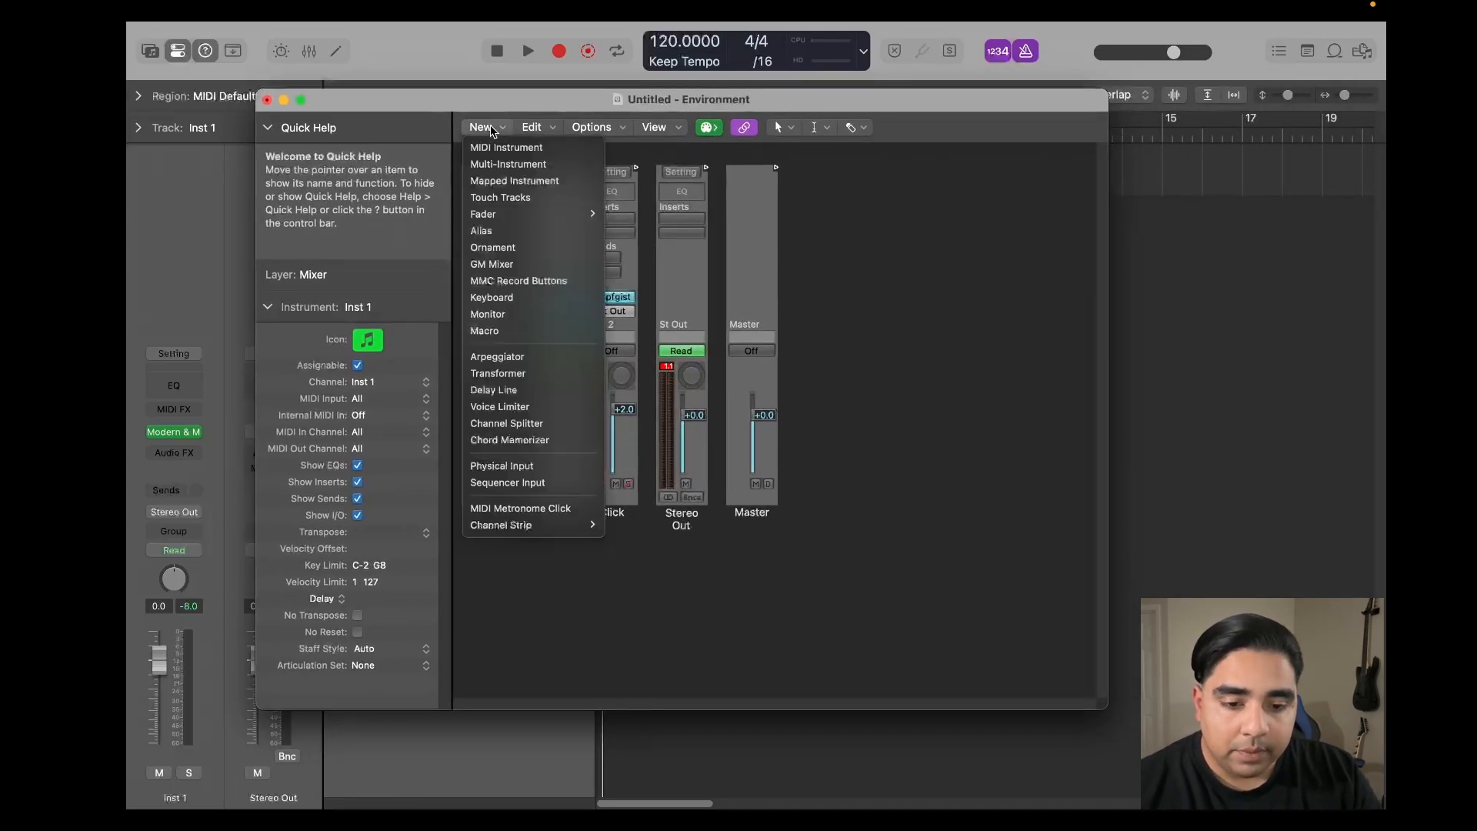
left_click(513, 188)
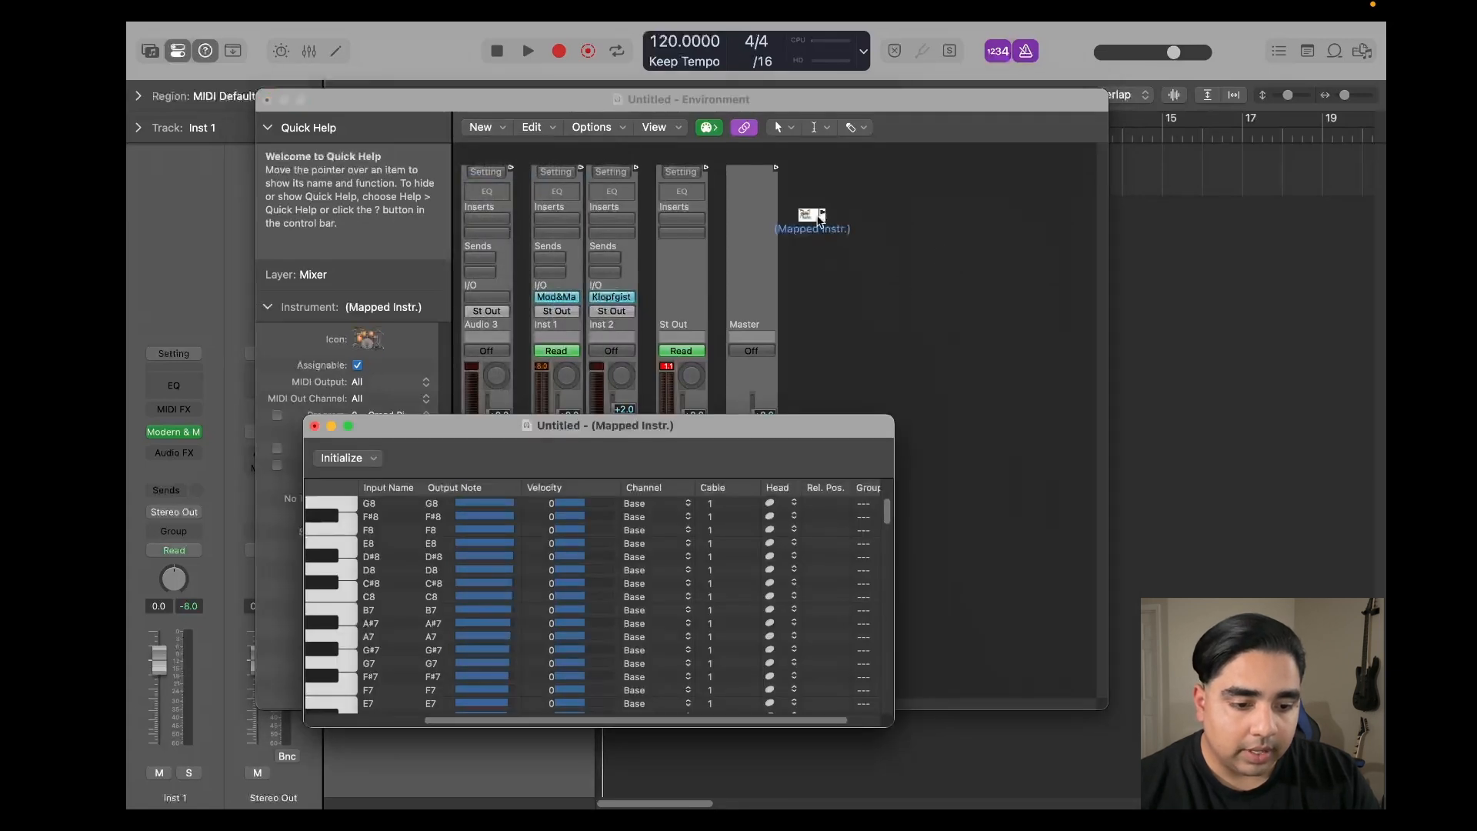
left_click_drag(819, 219, 960, 226)
Enlarge the Mapped Instrument window and initialize the General MIDI input names down to D0 as note names
left_click_drag(703, 423, 553, 59)
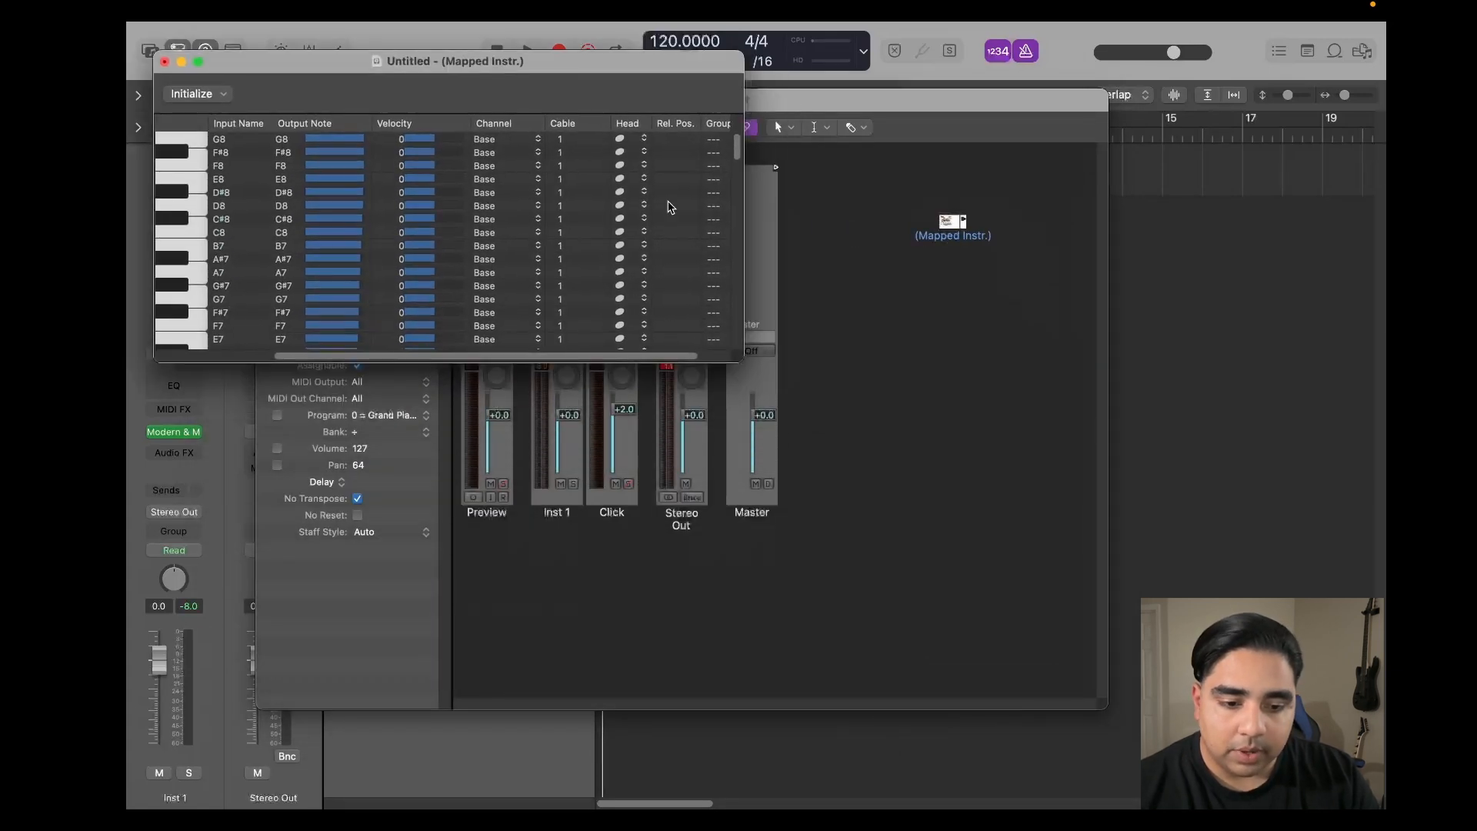
left_click_drag(739, 359, 697, 669)
scroll(268, 298, "down", 2)
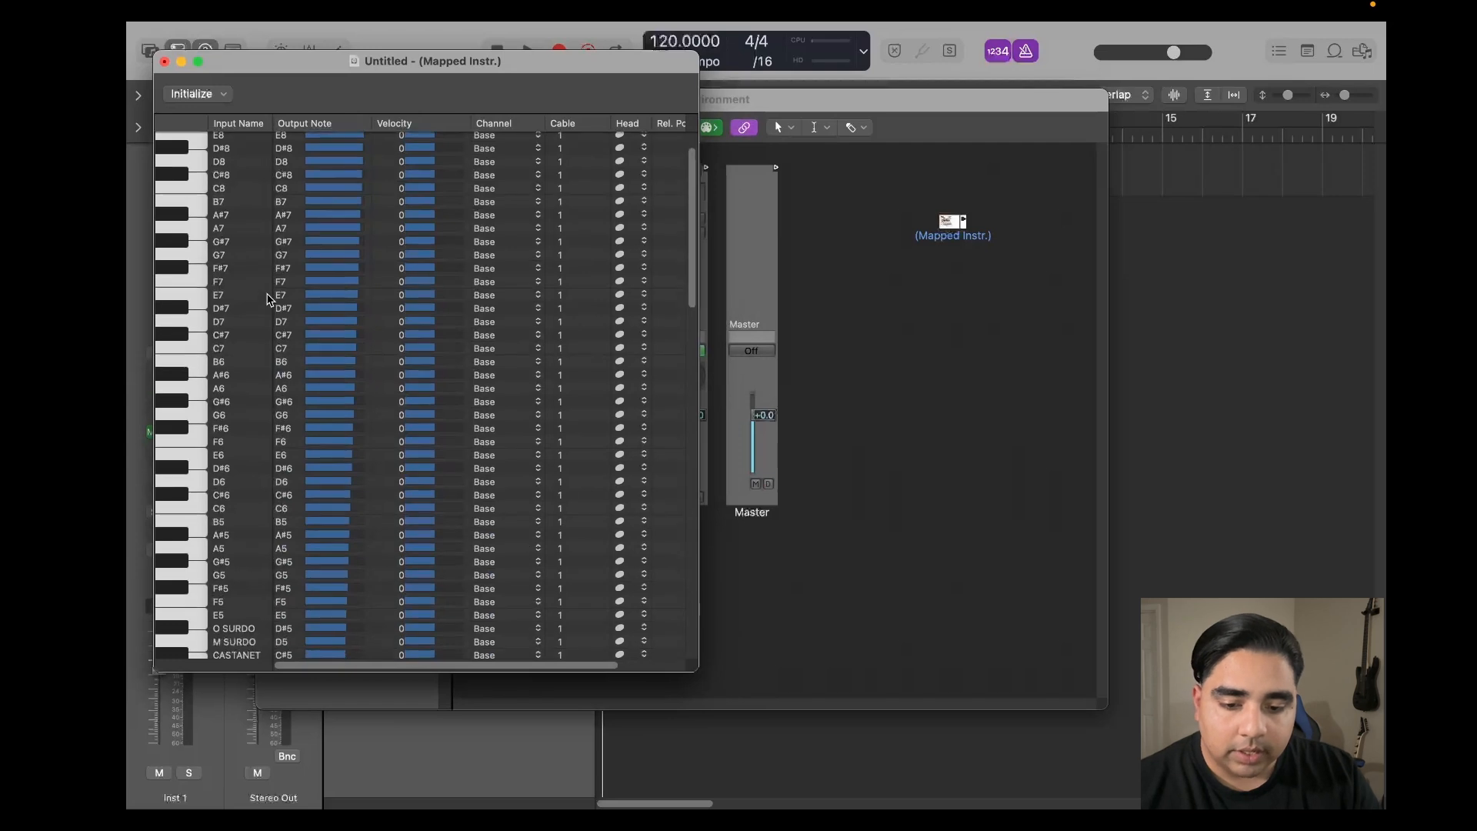
scroll(261, 315, "down", 5)
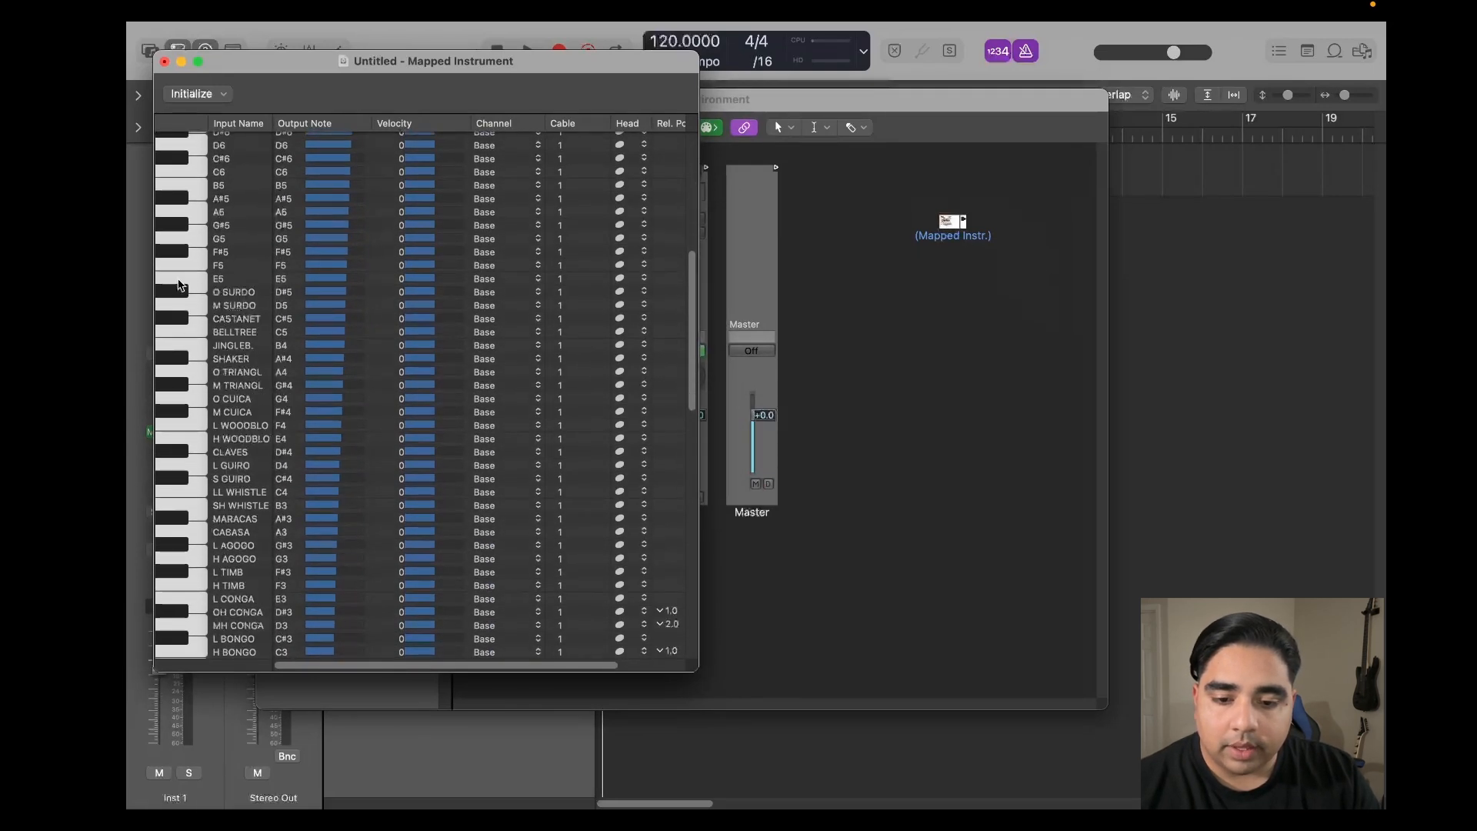
scroll(179, 285, "down", 2)
left_click_drag(176, 177, 209, 325)
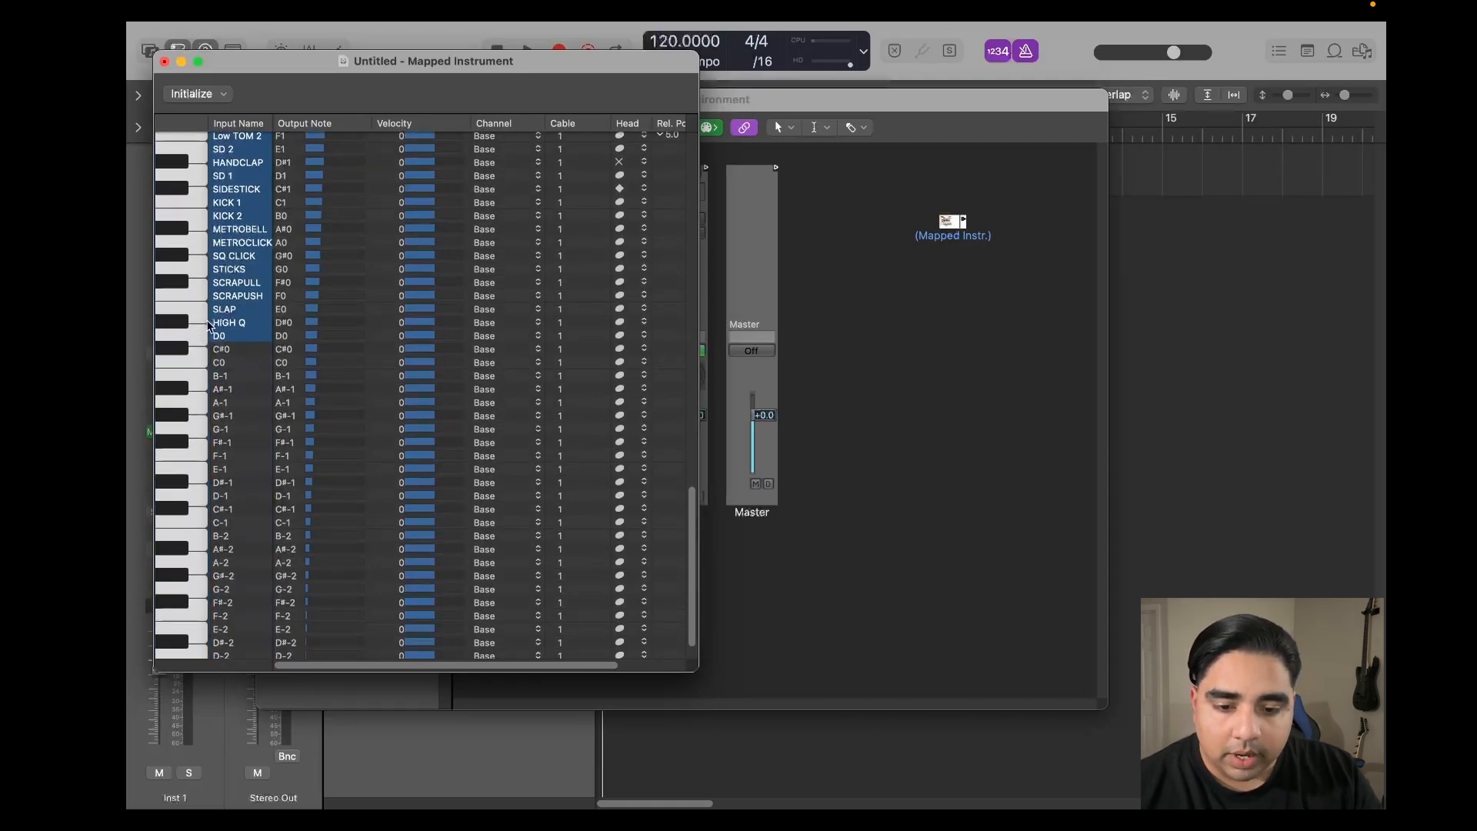
scroll(209, 325, "up", 5)
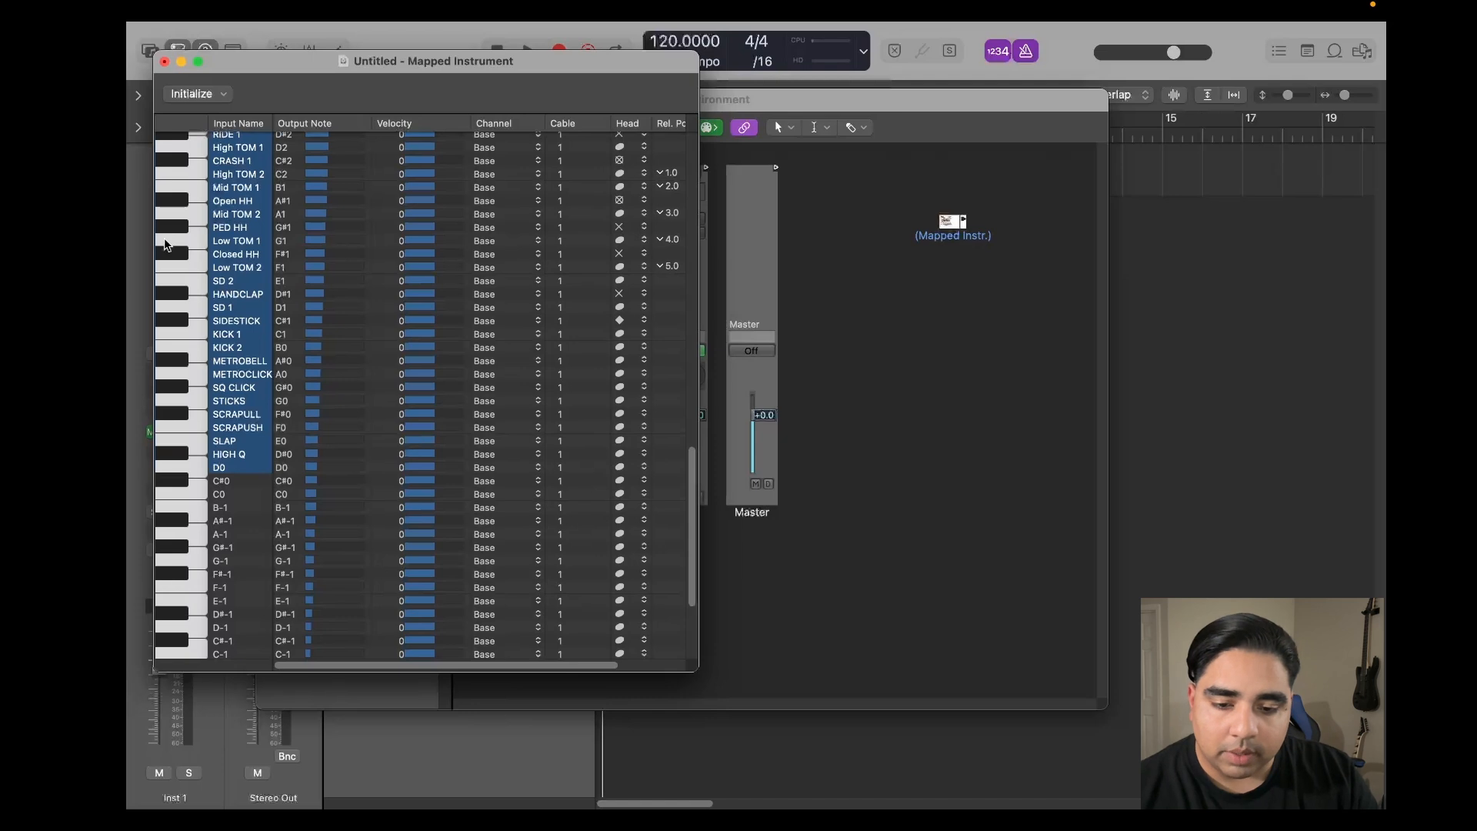
left_click(193, 96)
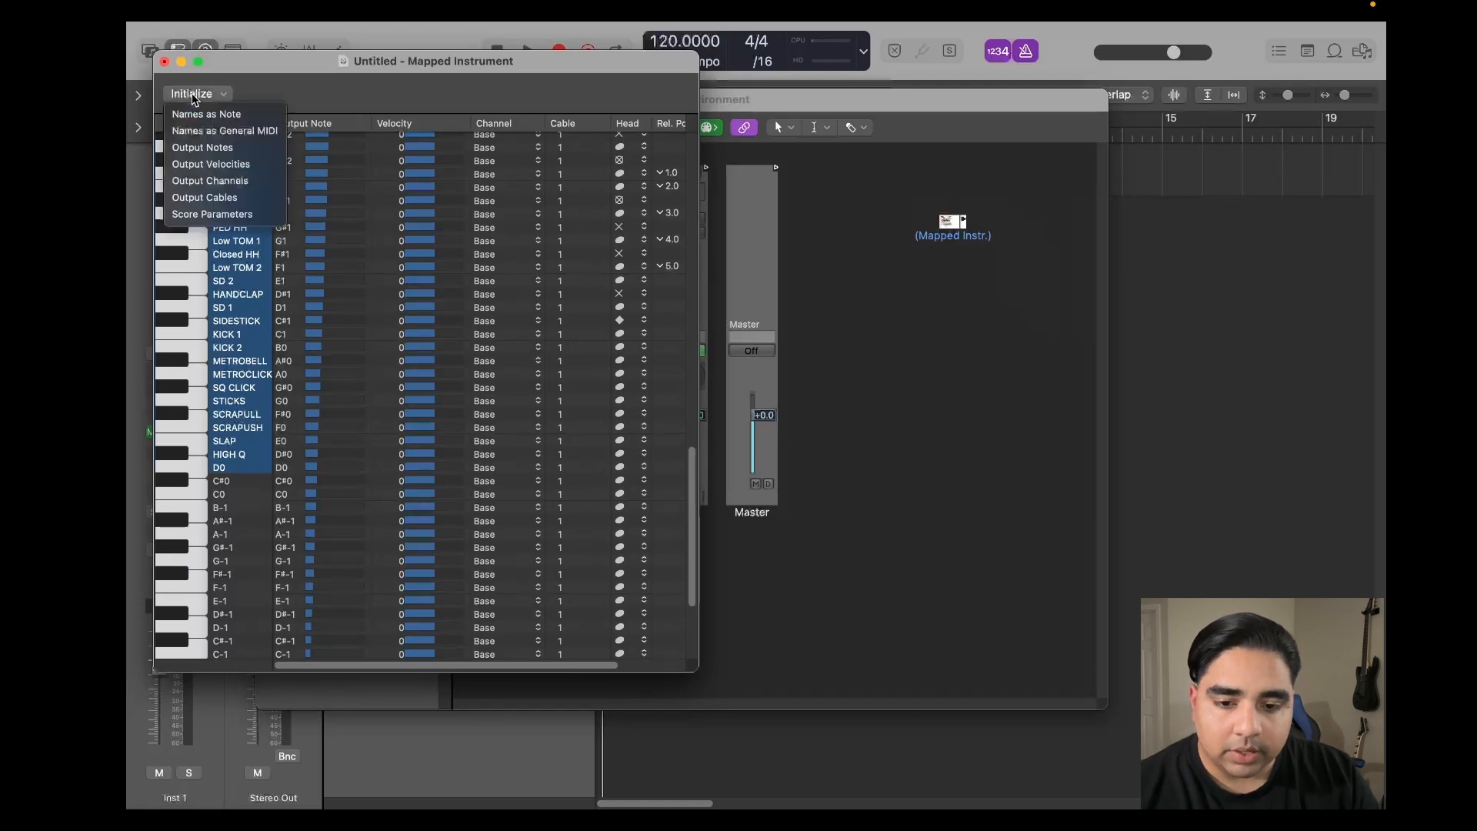
left_click(235, 115)
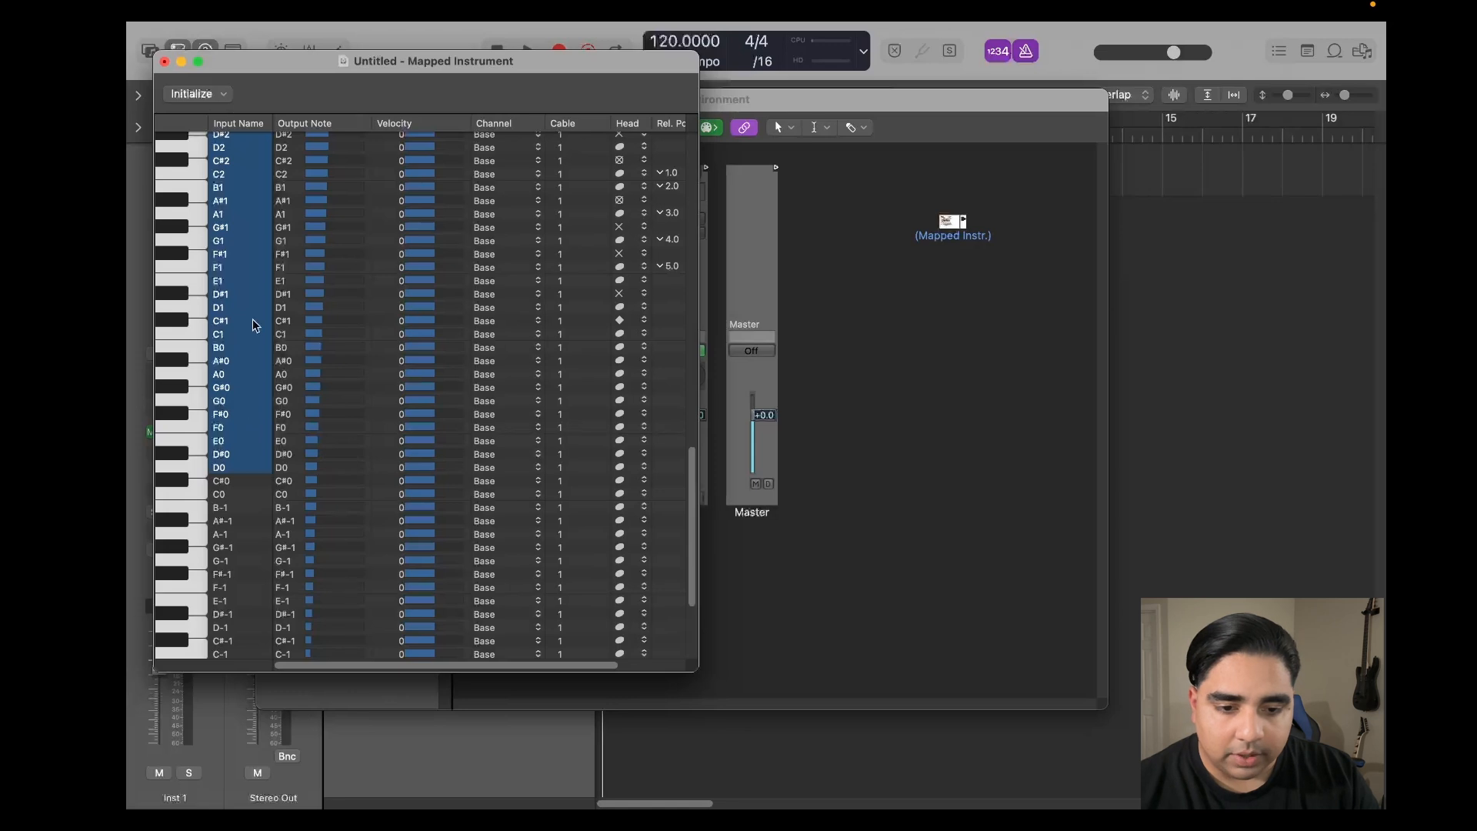
Reopen Modern & Massive 2 on its note mapping page and arrange it beside the Mapped Instrument window
left_click_drag(405, 60, 526, 79)
scroll(492, 263, "up", 5)
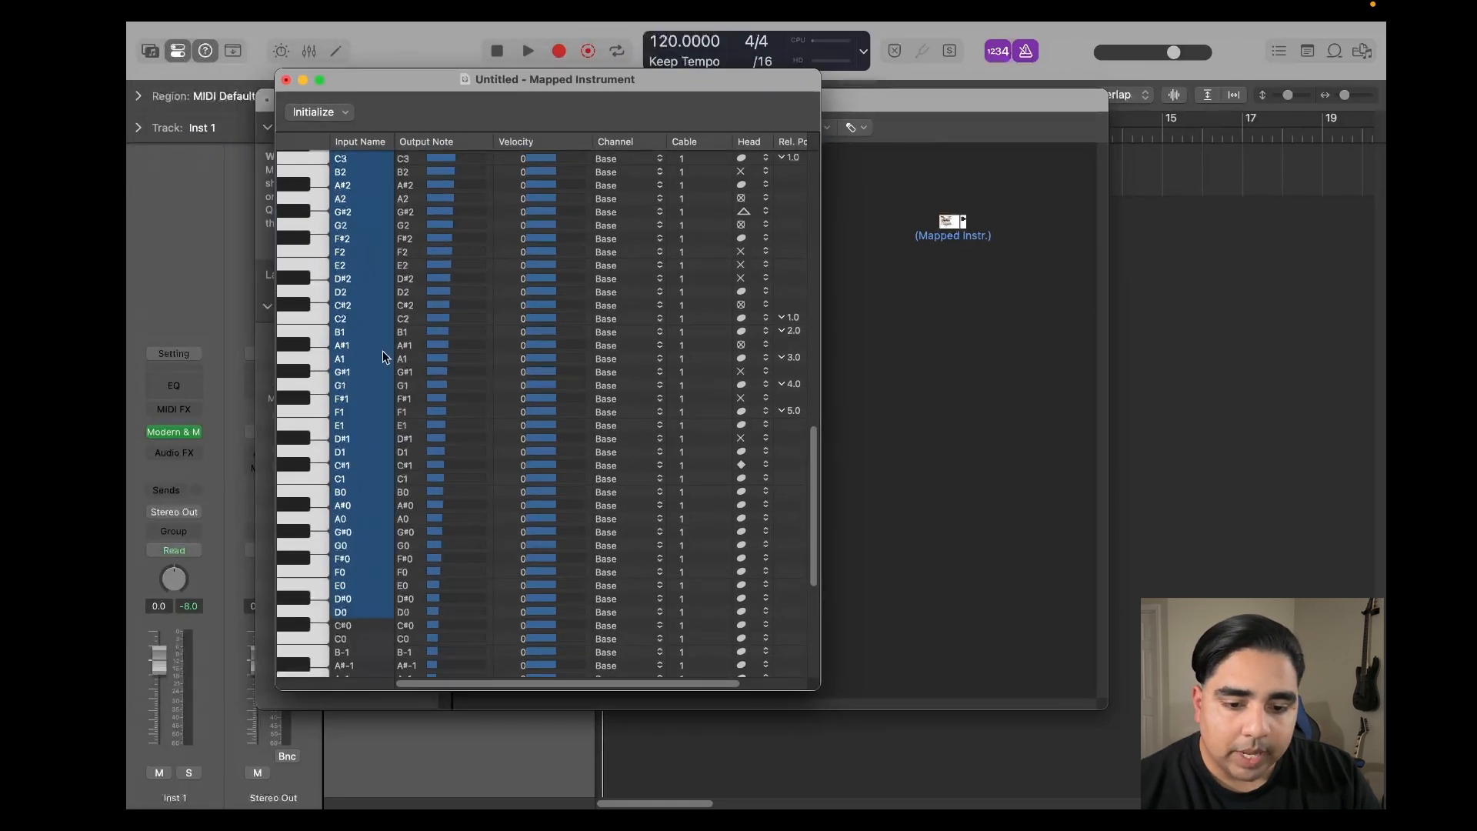
left_click(320, 435)
left_click_drag(514, 94, 408, 191)
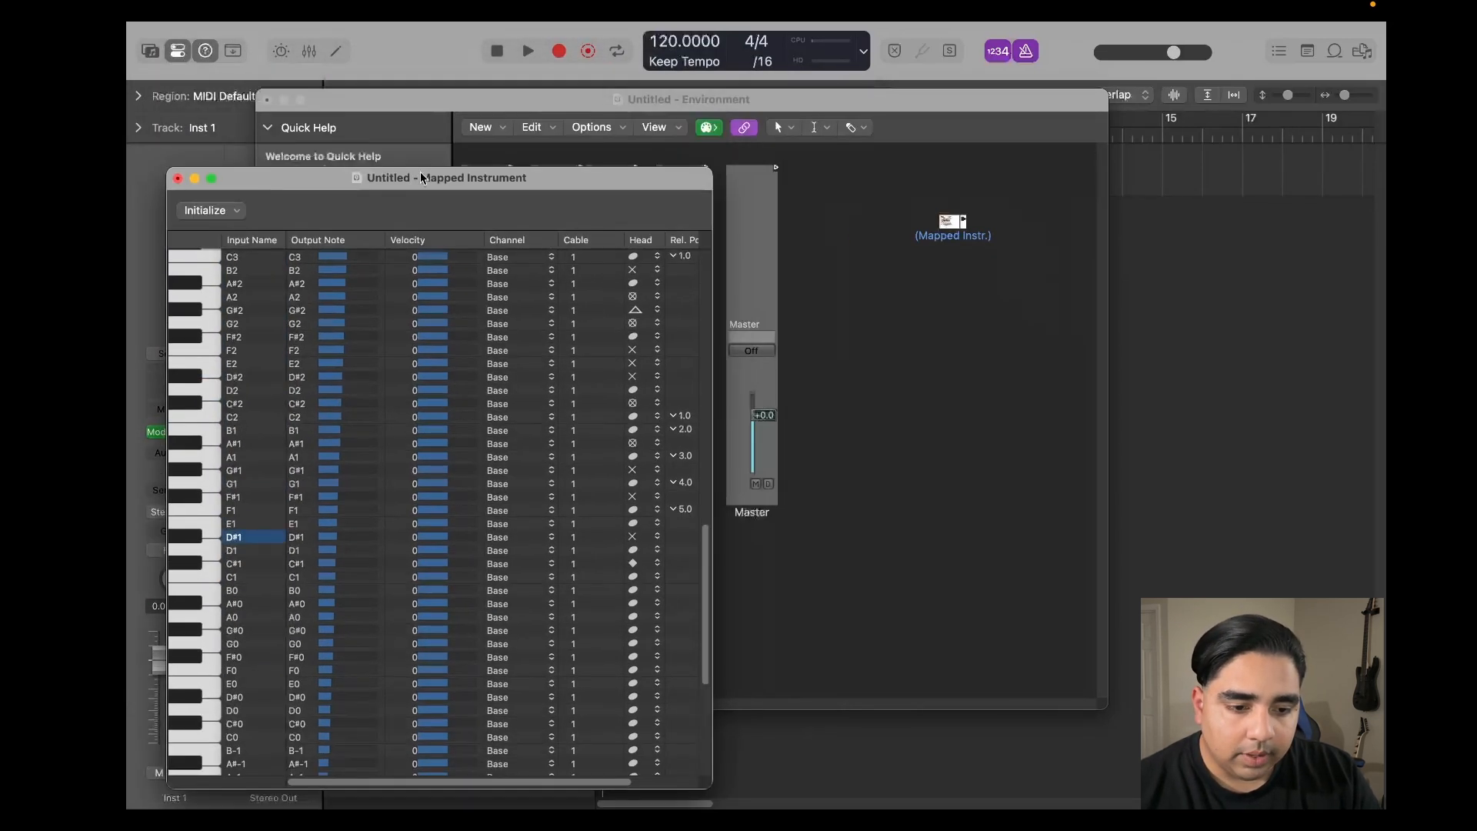
left_click_drag(604, 100, 1008, 111)
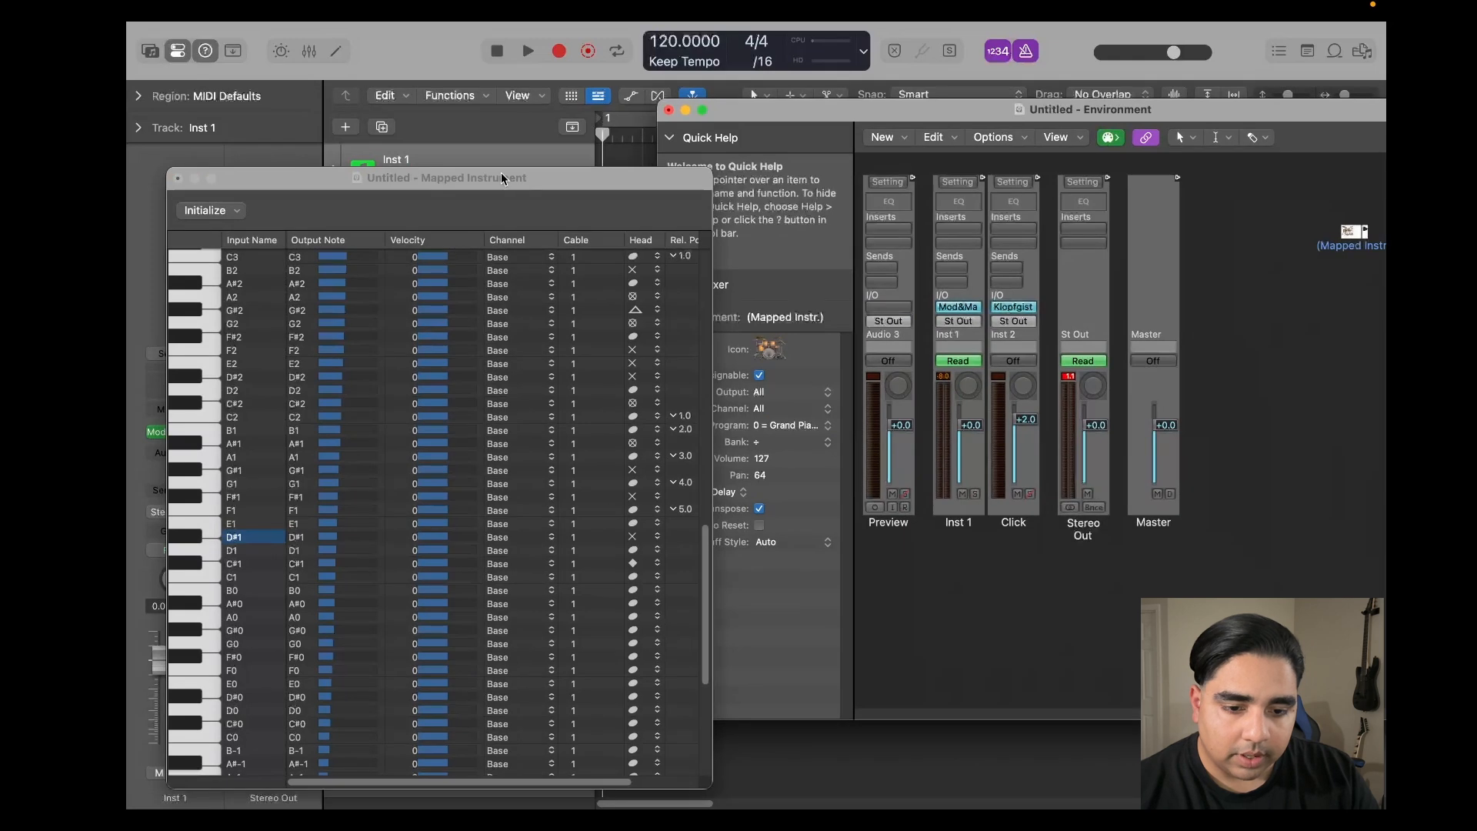
left_click_drag(500, 172, 564, 94)
left_click(174, 434)
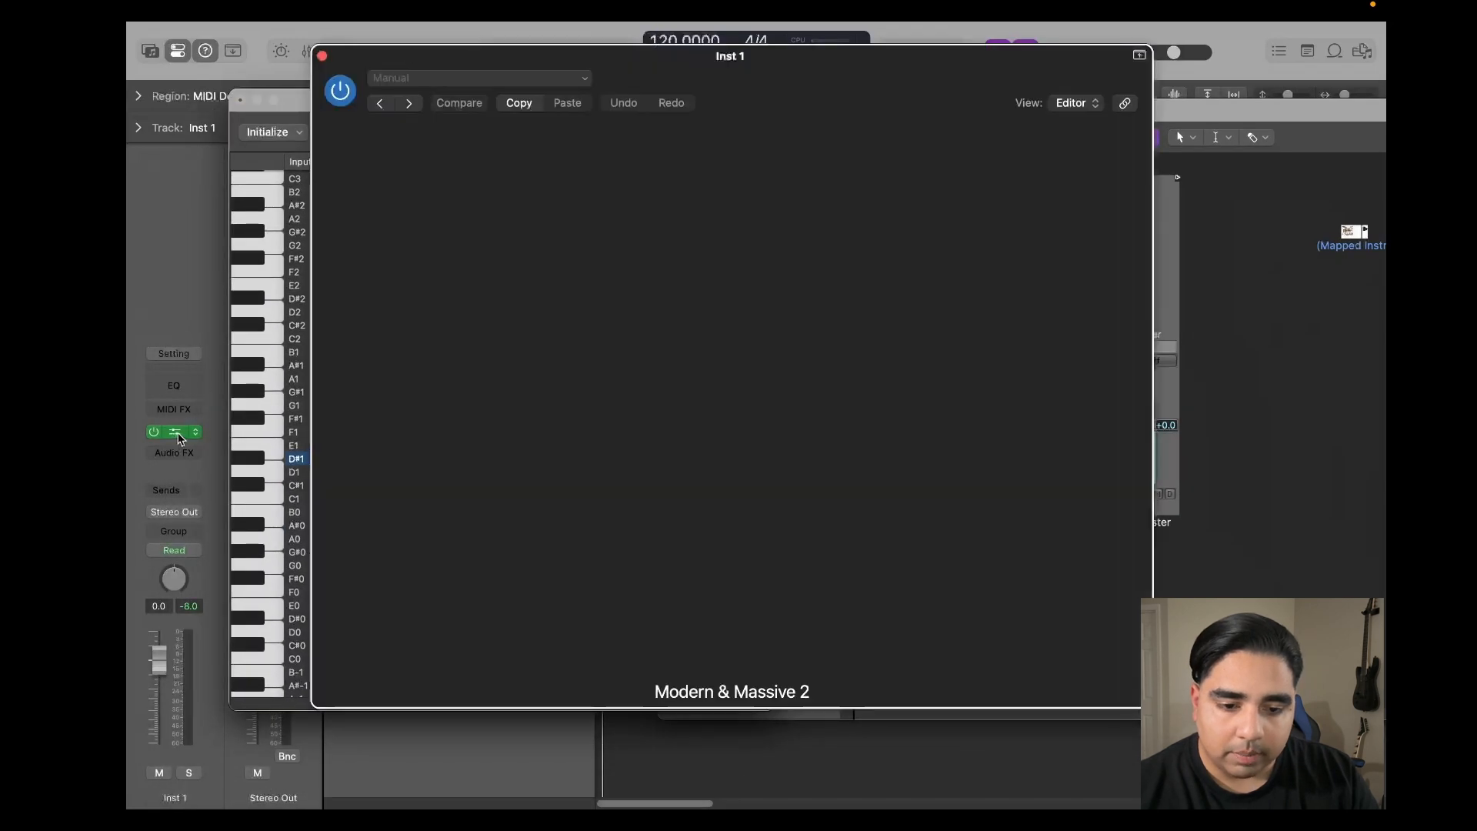
left_click_drag(699, 64, 852, 54)
left_click(741, 127)
left_click_drag(738, 45, 863, 34)
left_click_drag(492, 97, 439, 70)
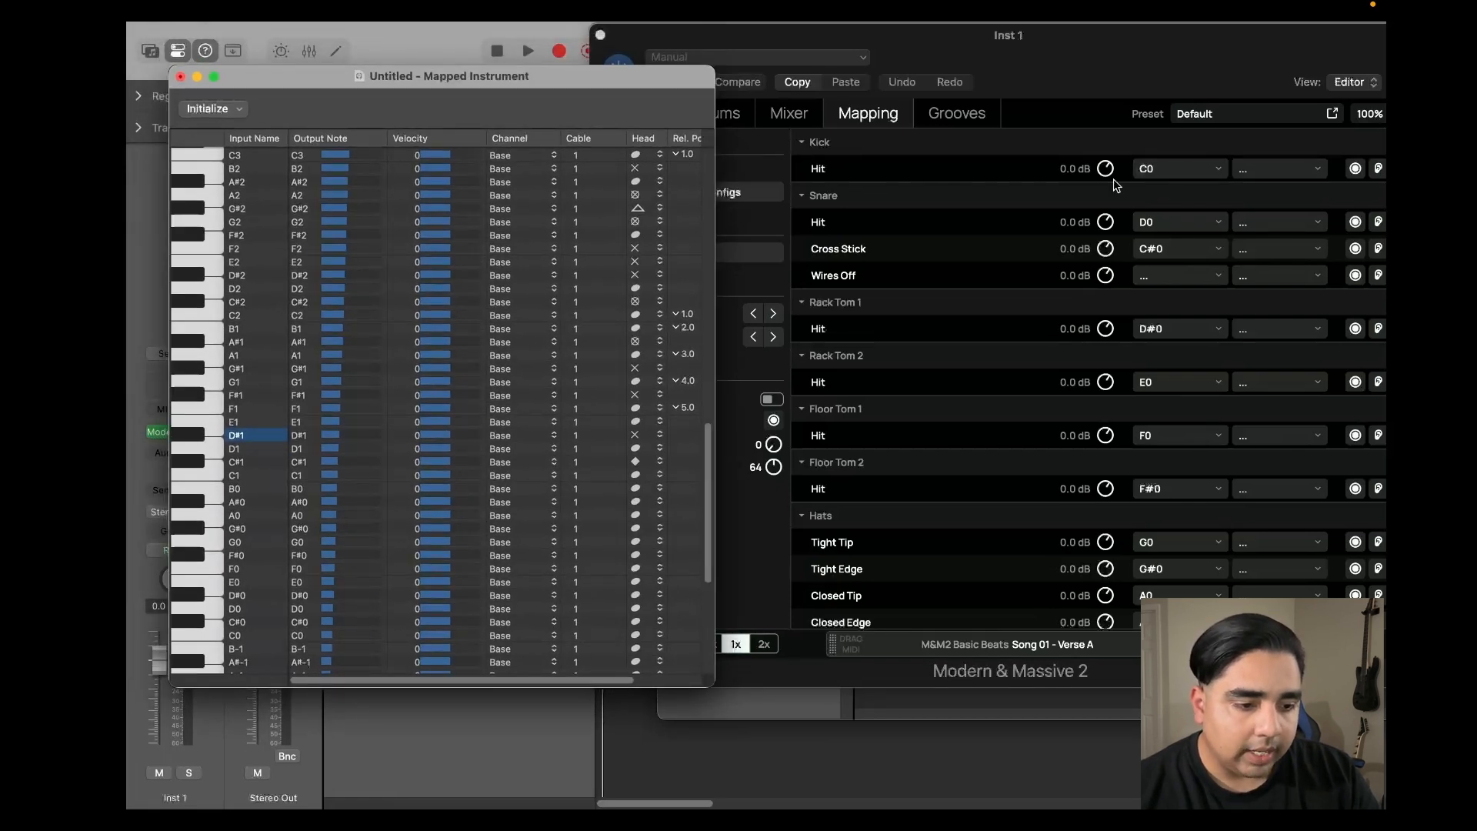
Rename the C0 input in the Mapped Instrument as Kick
scroll(363, 400, "down", 5)
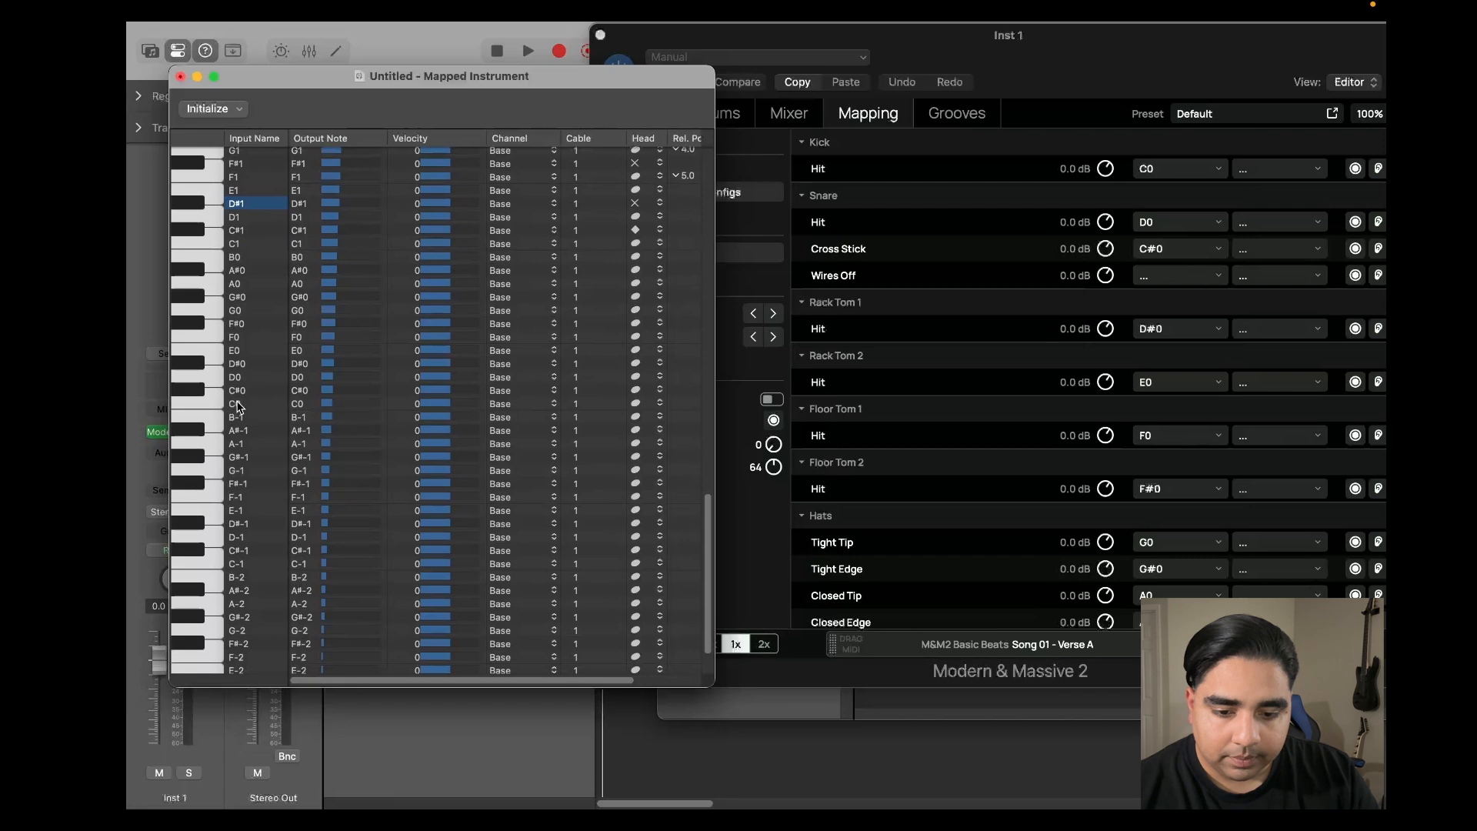
double_click(238, 402)
type("K")
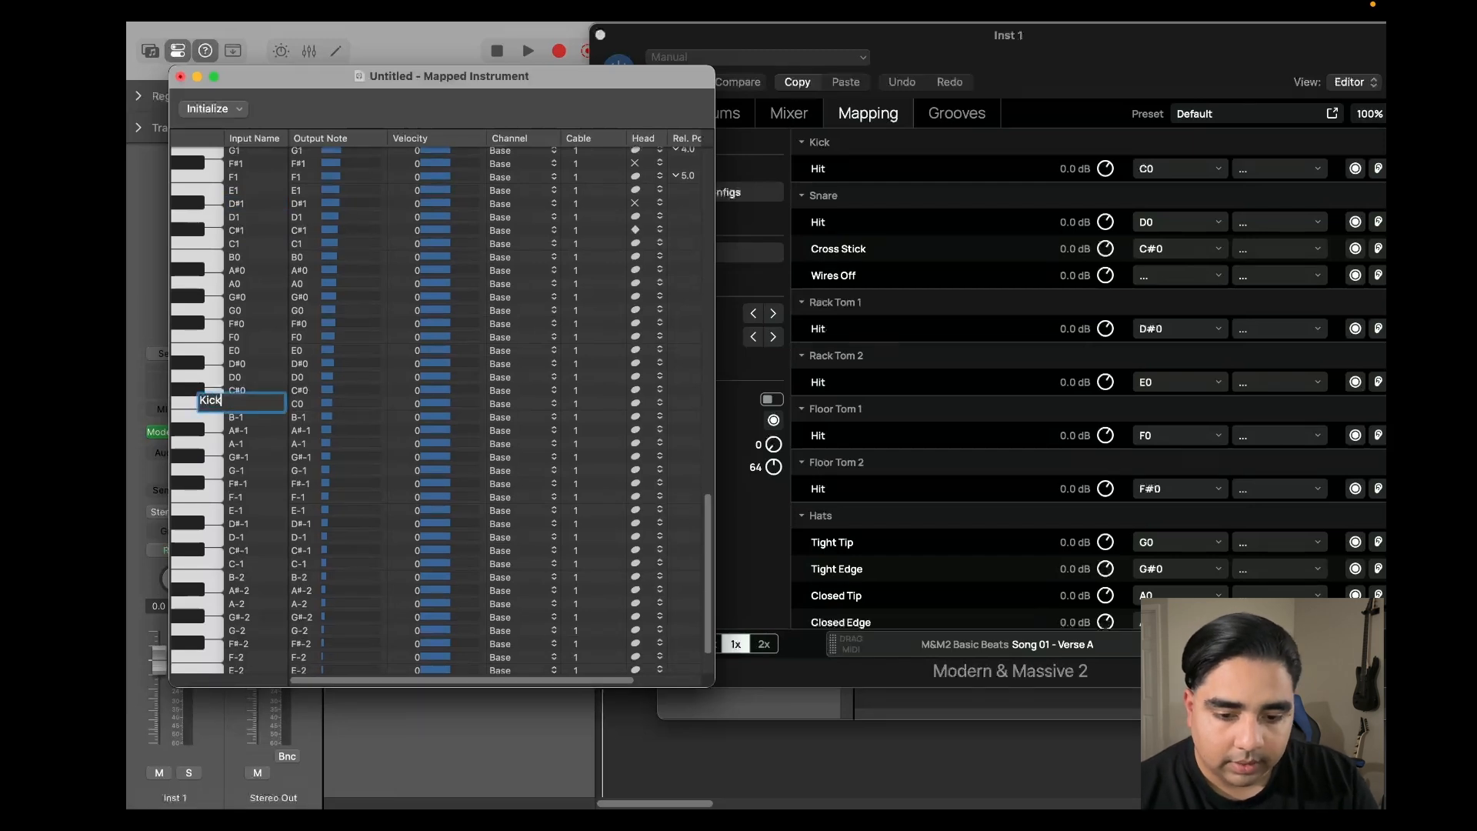
type("ick")
Set the snare's Cross Stick note assignment in the drum plugin to None
left_click(893, 395)
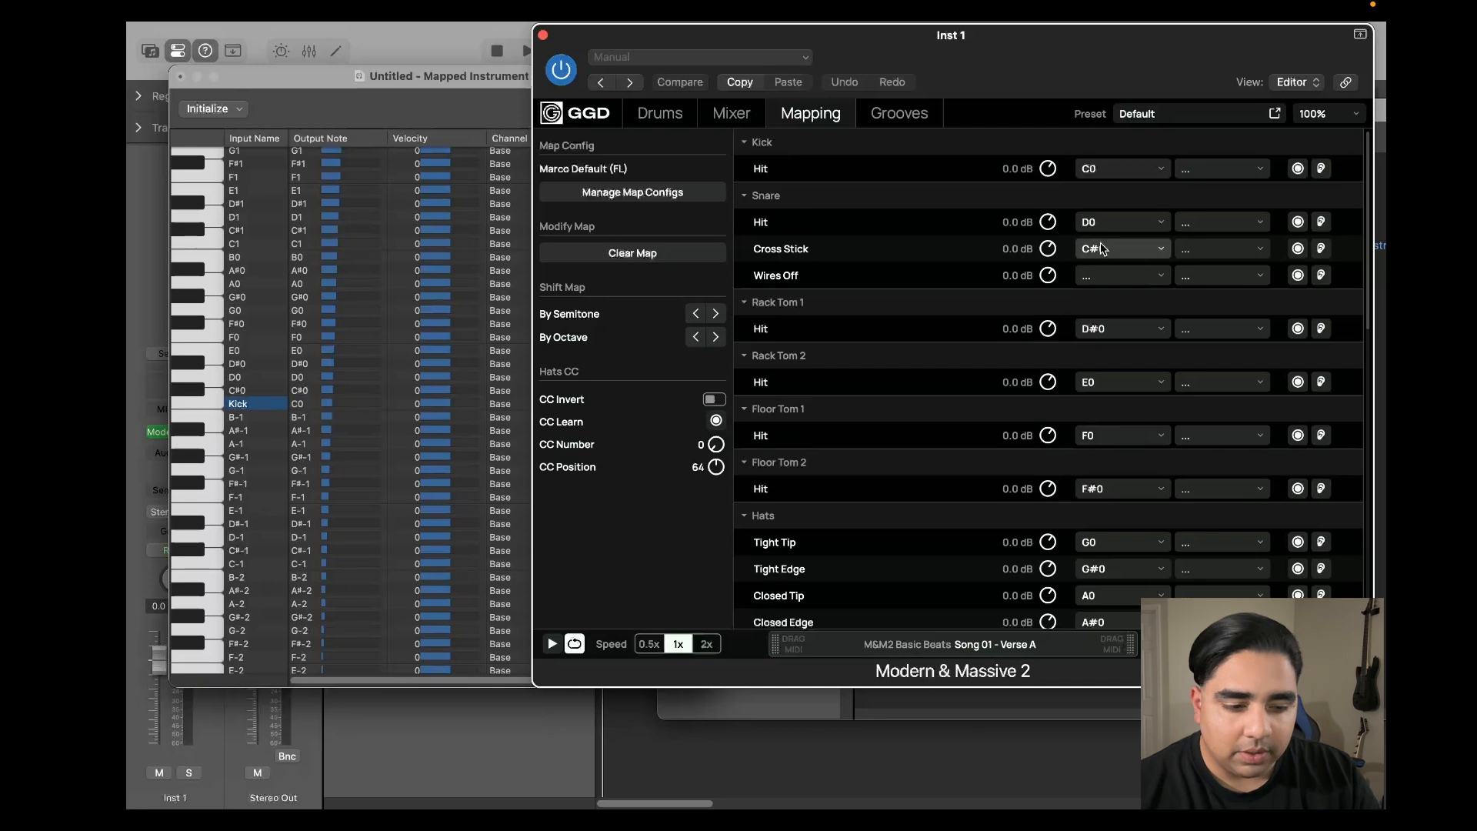
left_click(1123, 249)
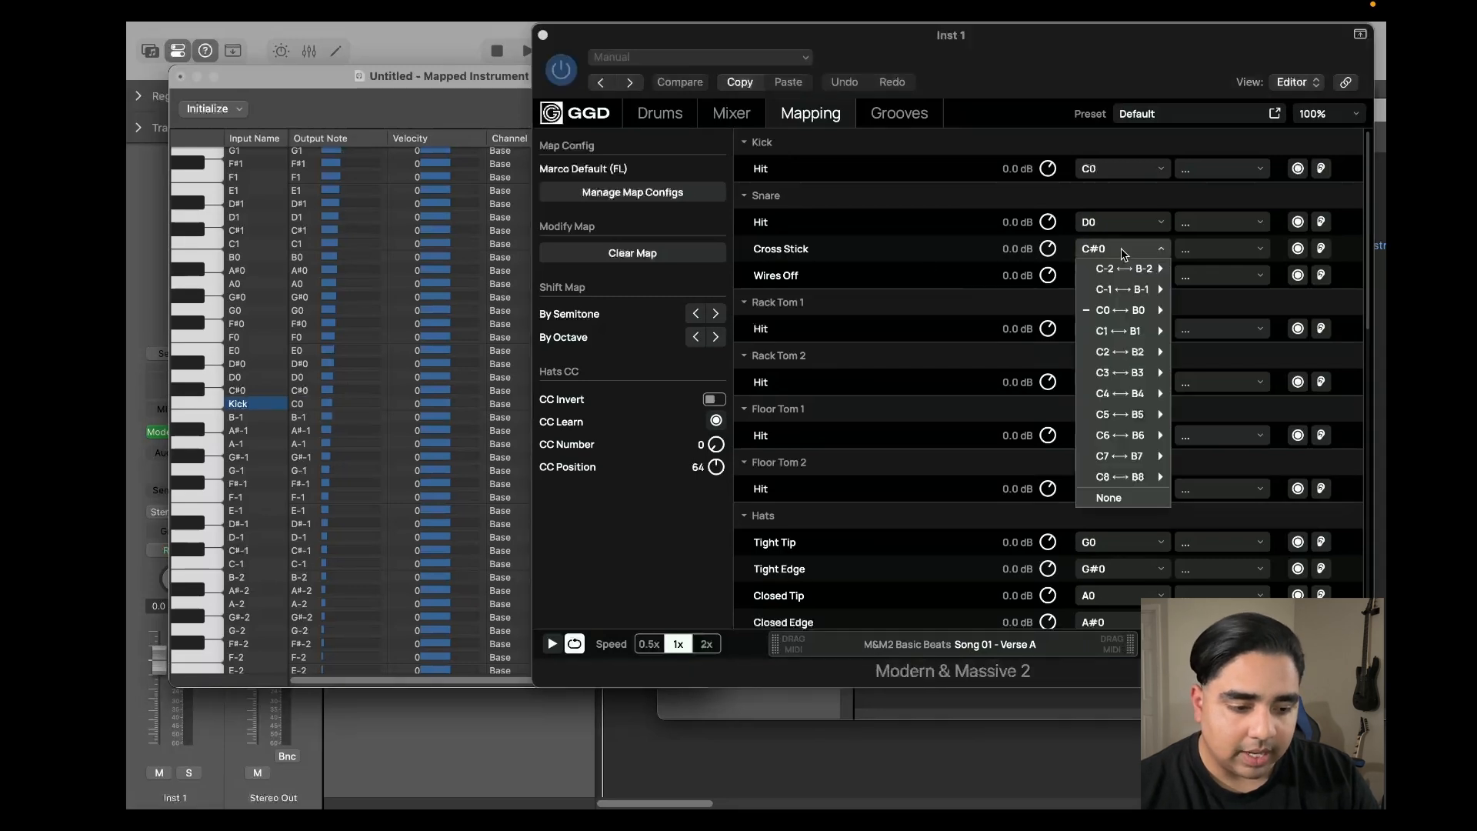
left_click(1108, 497)
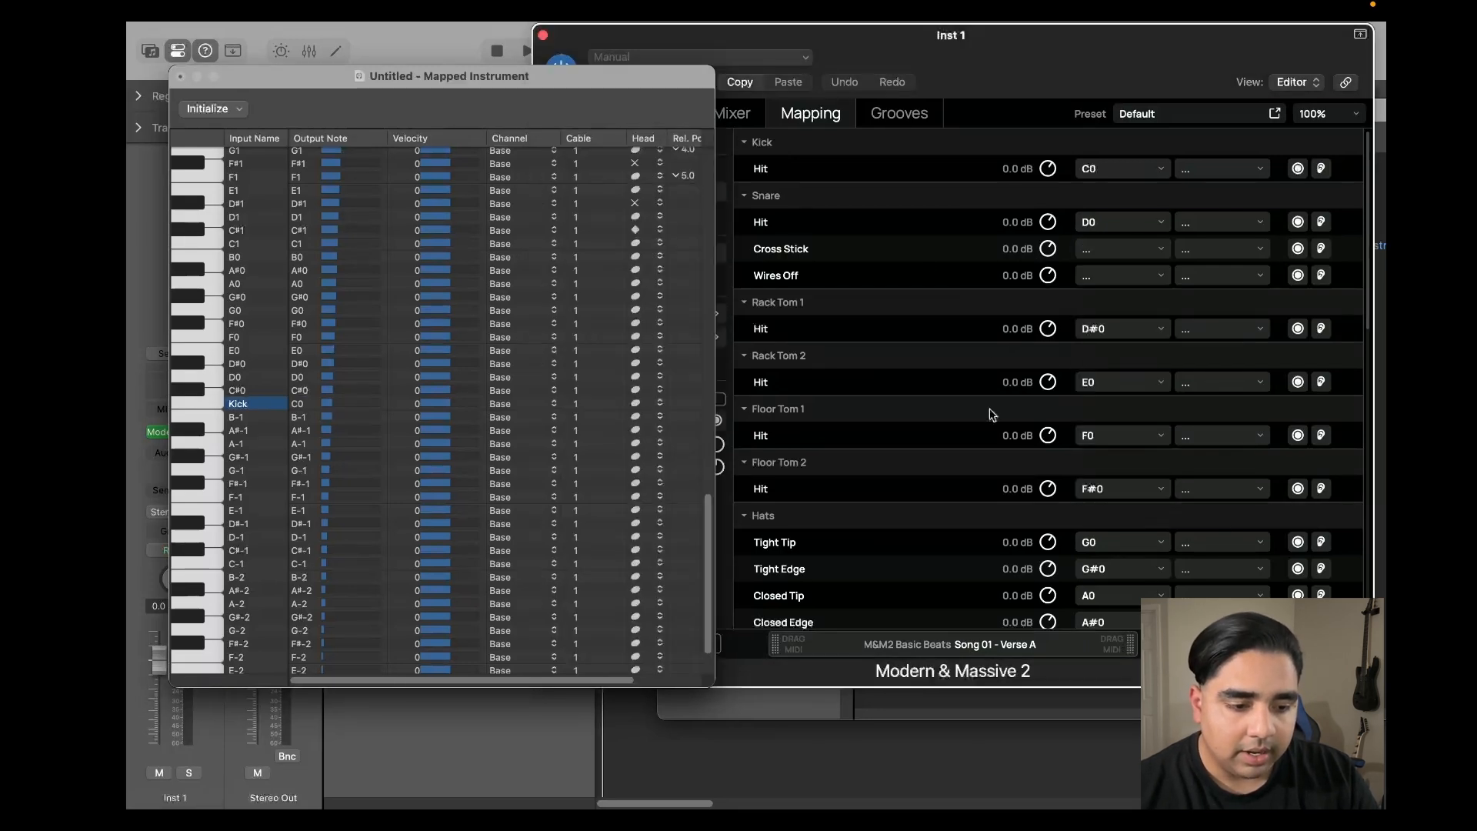
Assign C#0 as the second note for the snare's Hit articulation in the drum plugin's mapping
left_click(1222, 222)
mouse_move(1216, 267)
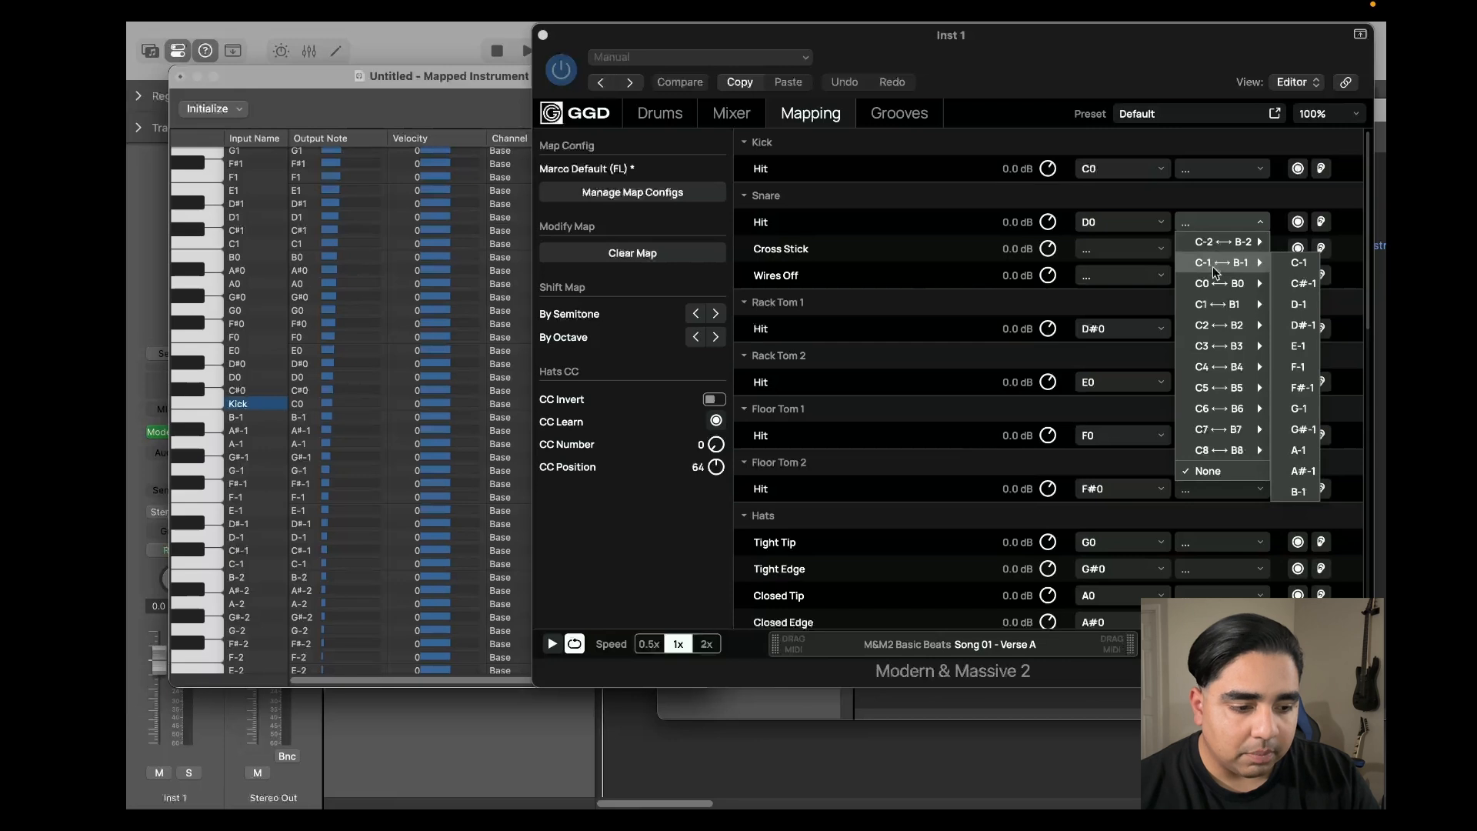
left_click(1285, 304)
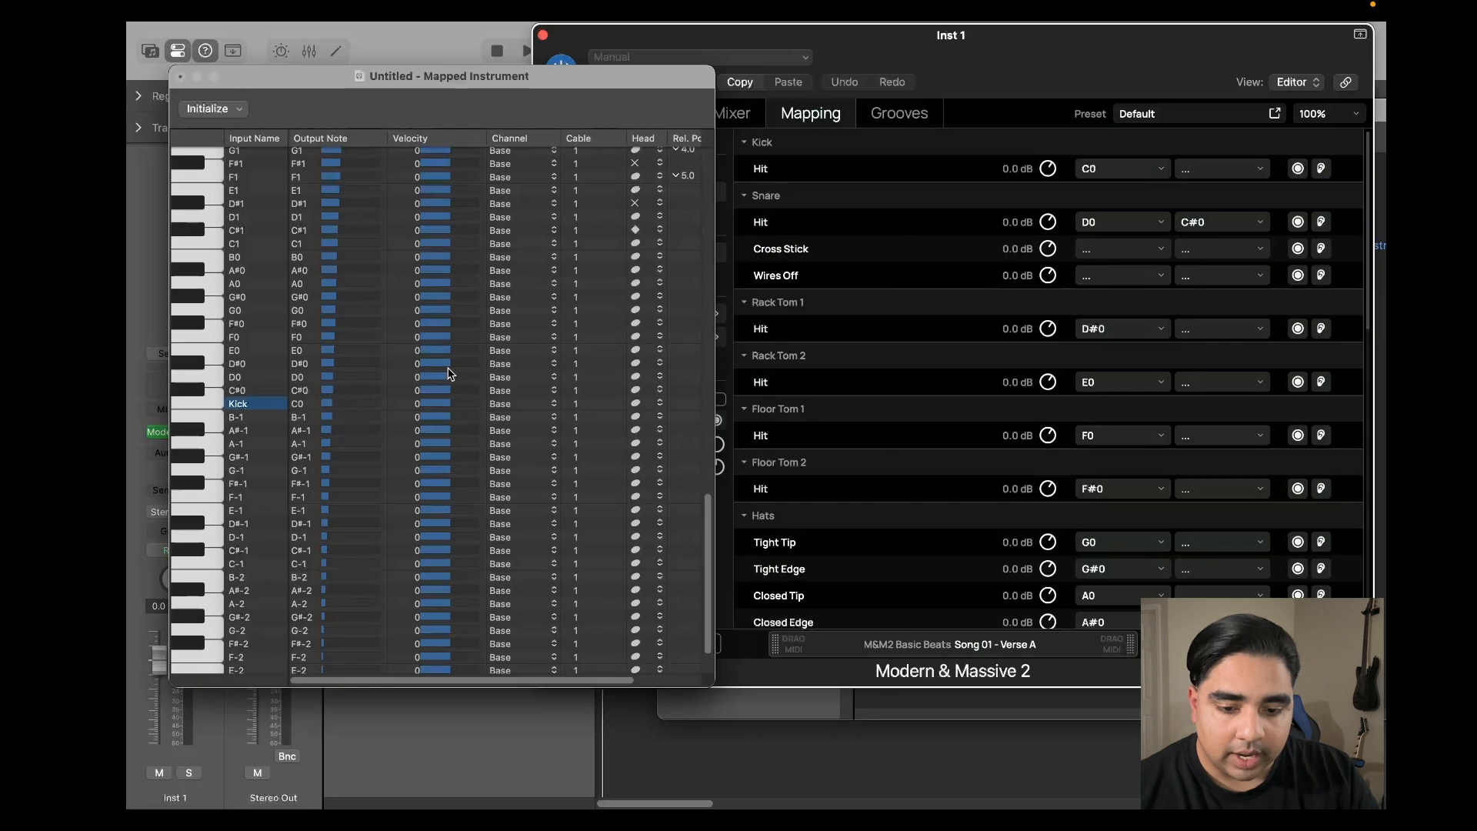
Rename the C#0 input in the Mapped Instrument as Ghost and the D0 input as Snare
double_click(262, 390)
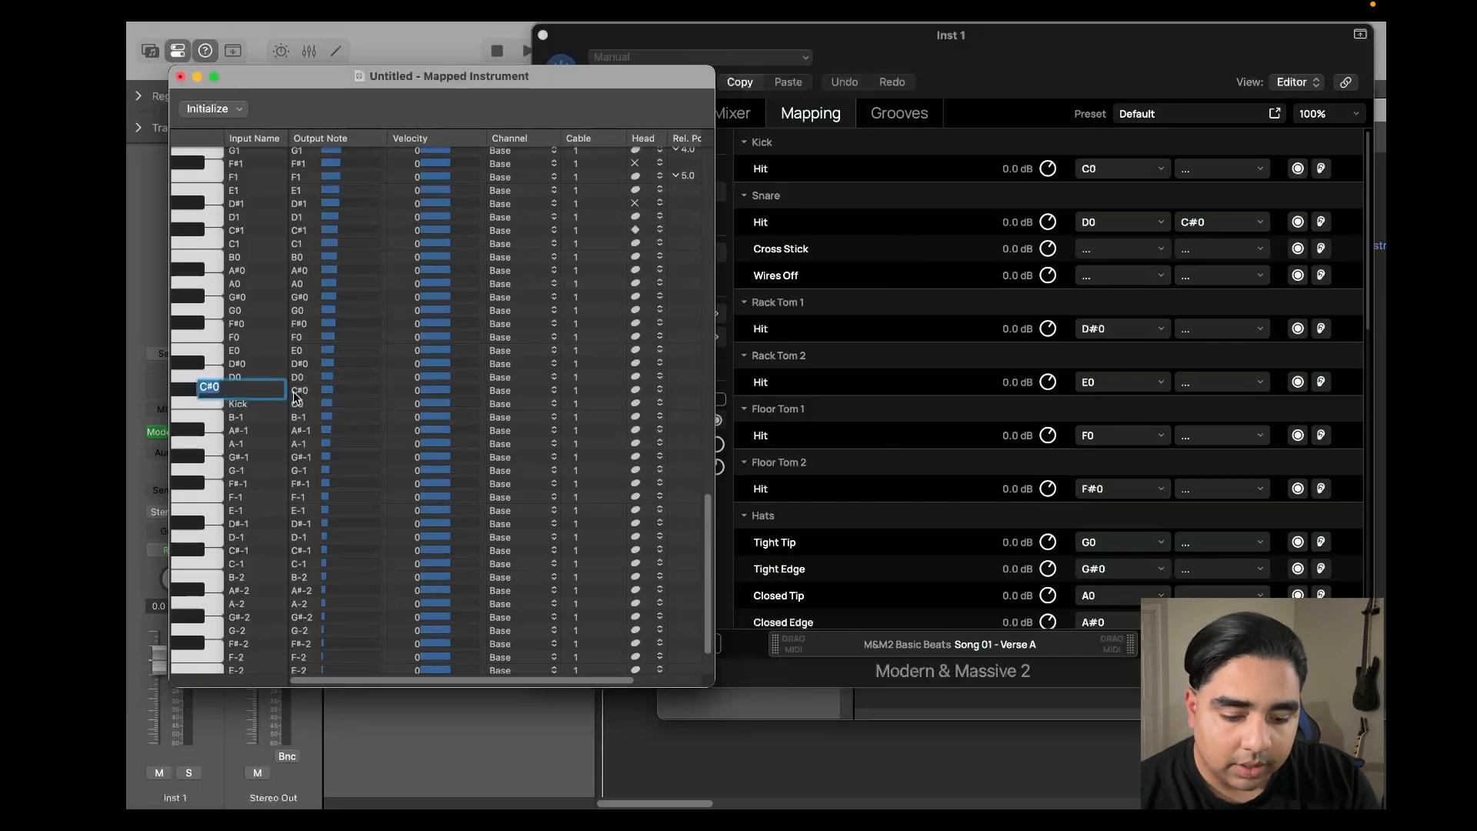
type("Ghost")
double_click(261, 367)
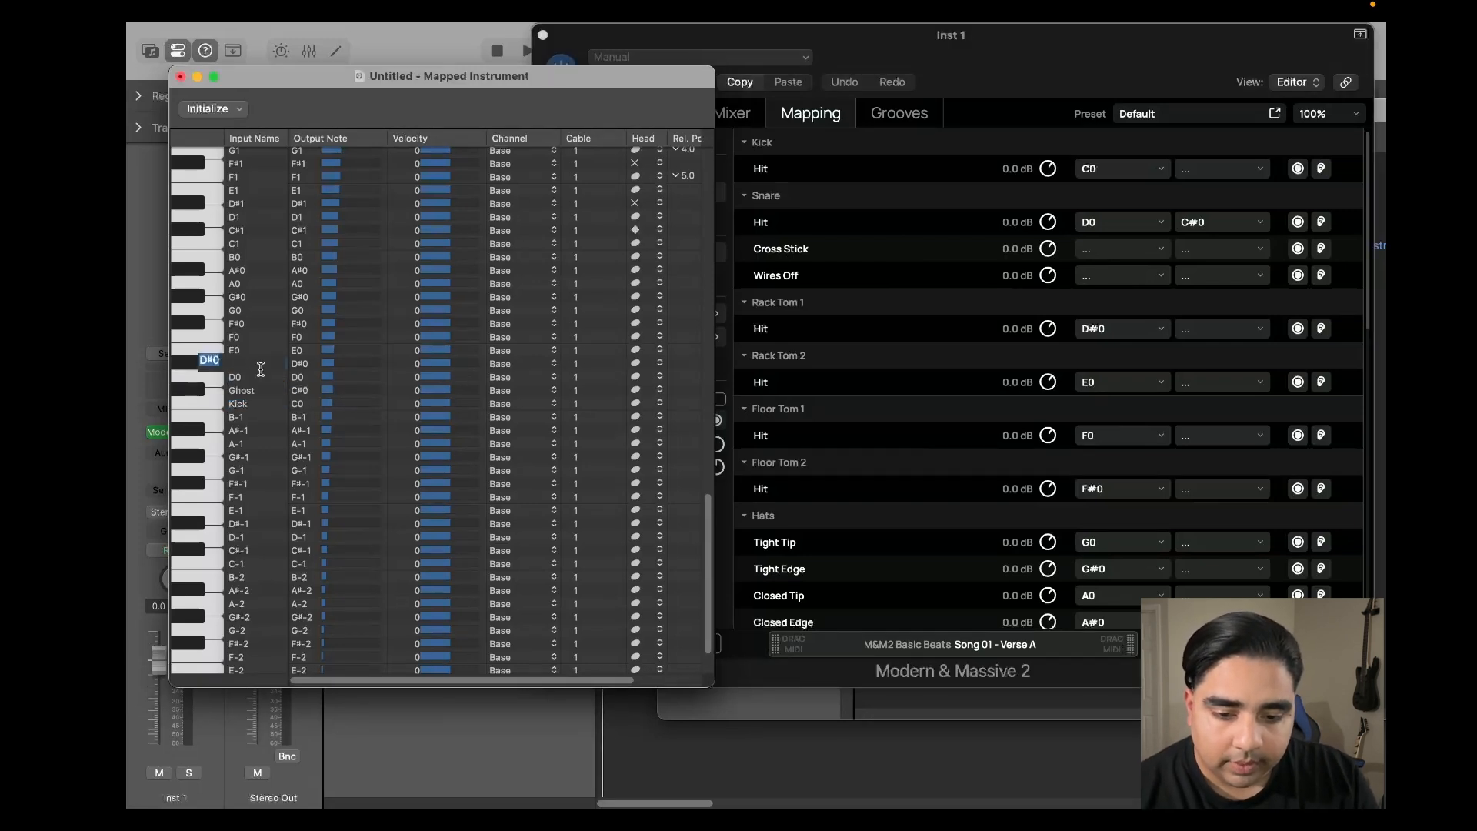
double_click(243, 379)
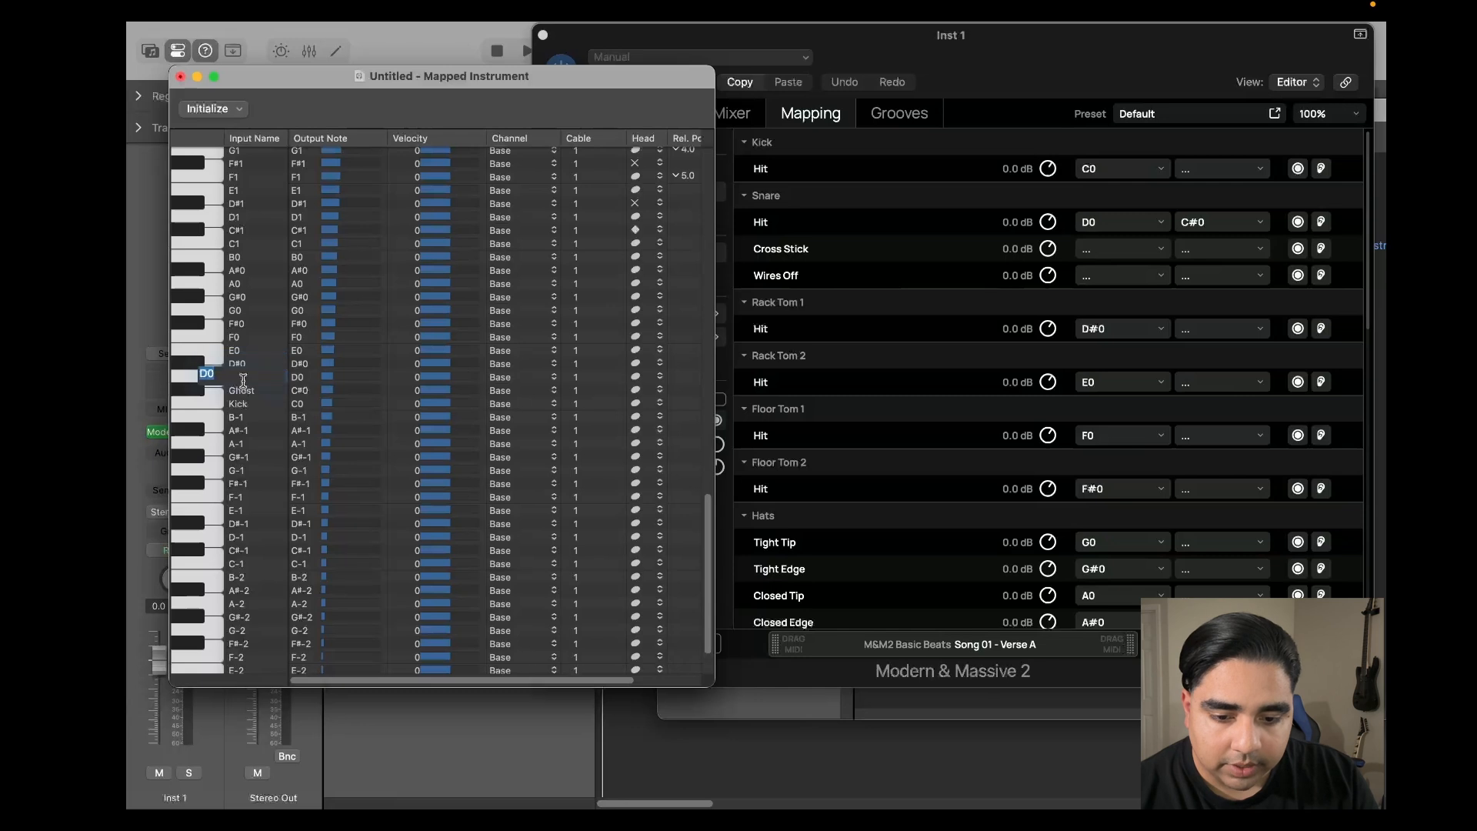
type("Sn")
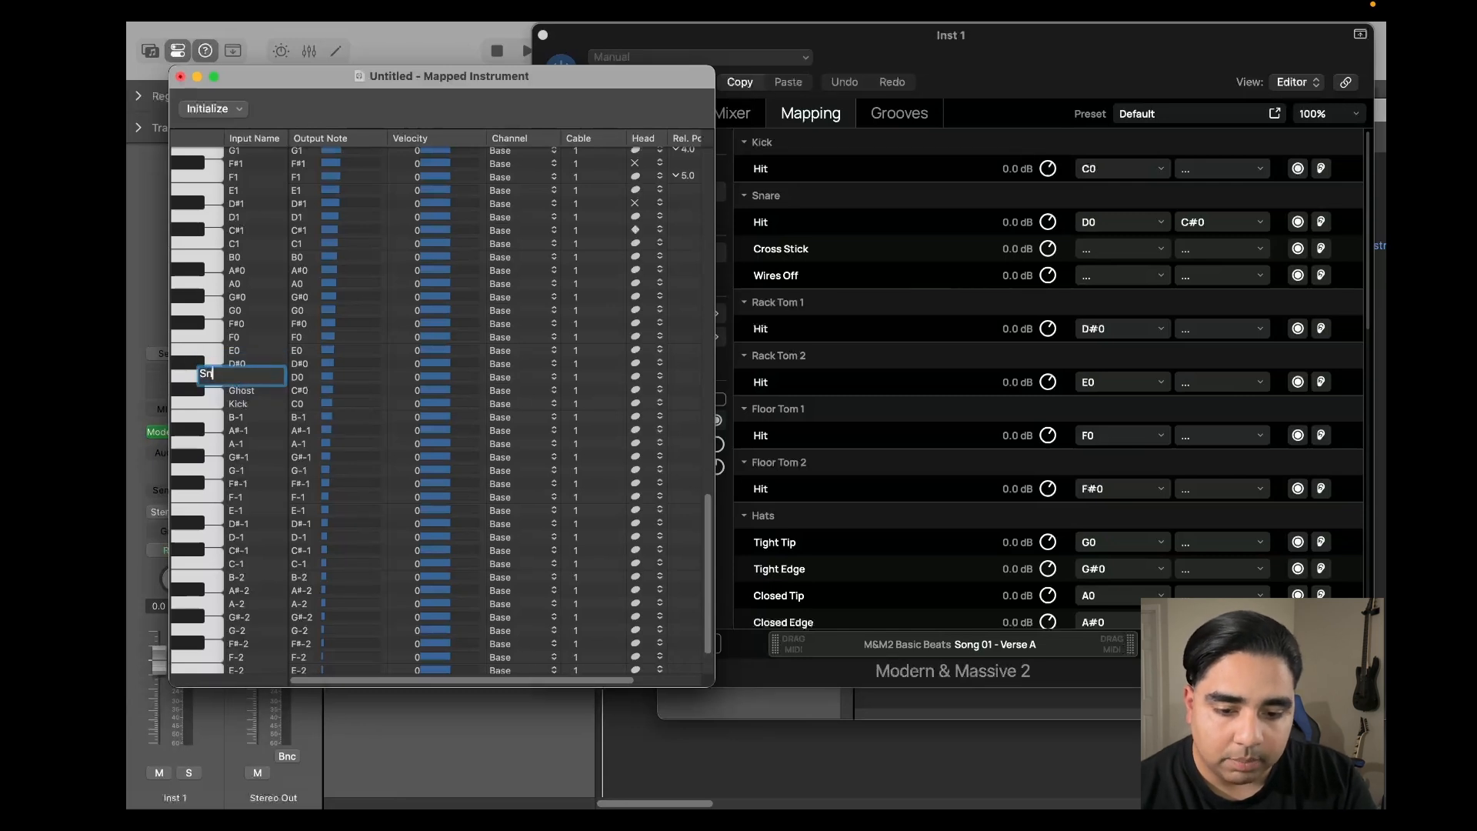
type("are")
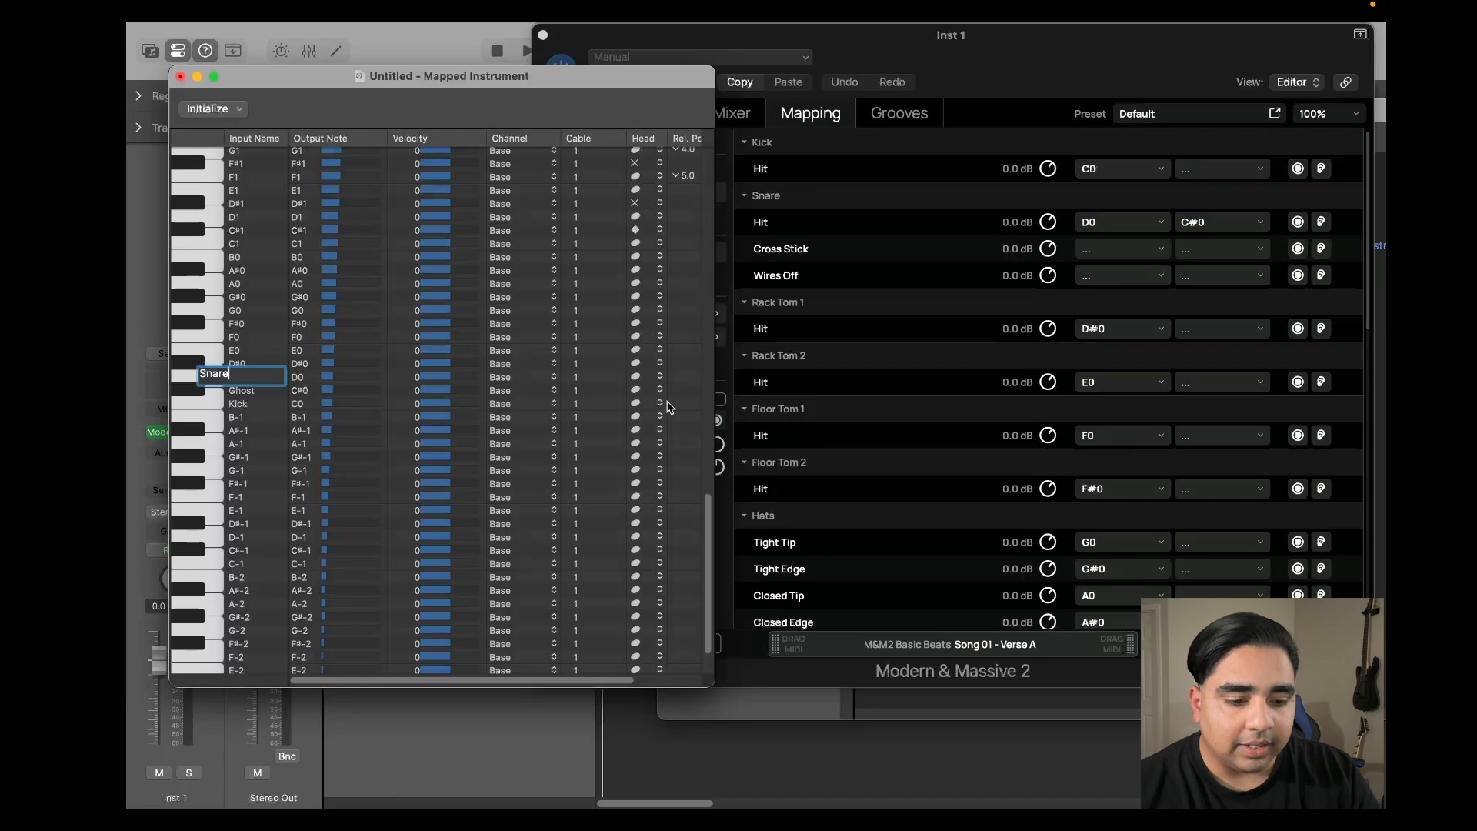
Rename the D#0 input as Tom 1 to match the plugin's Rack Tom 1 note
double_click(251, 363)
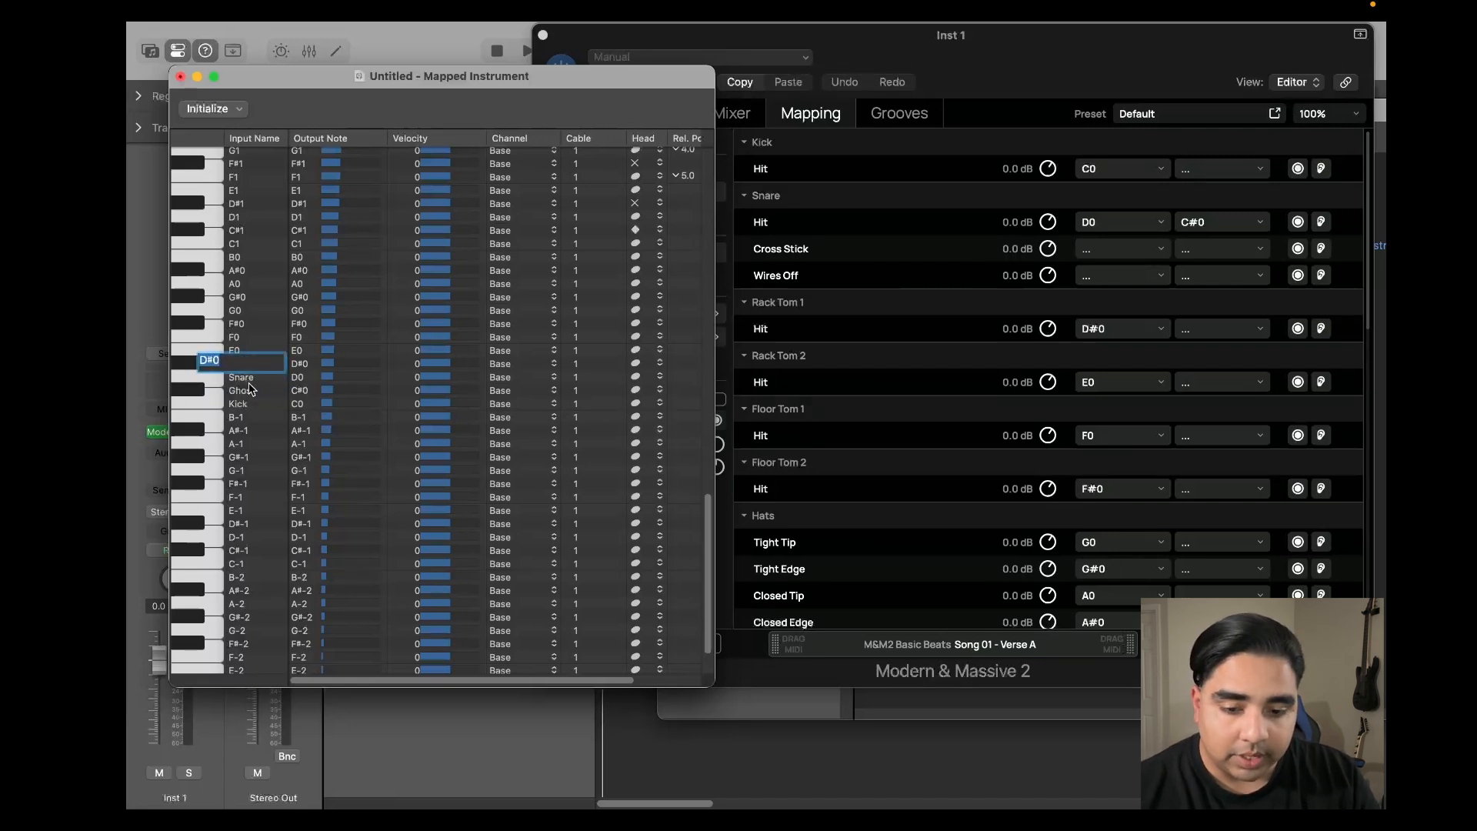
scroll(868, 339, "down", 1)
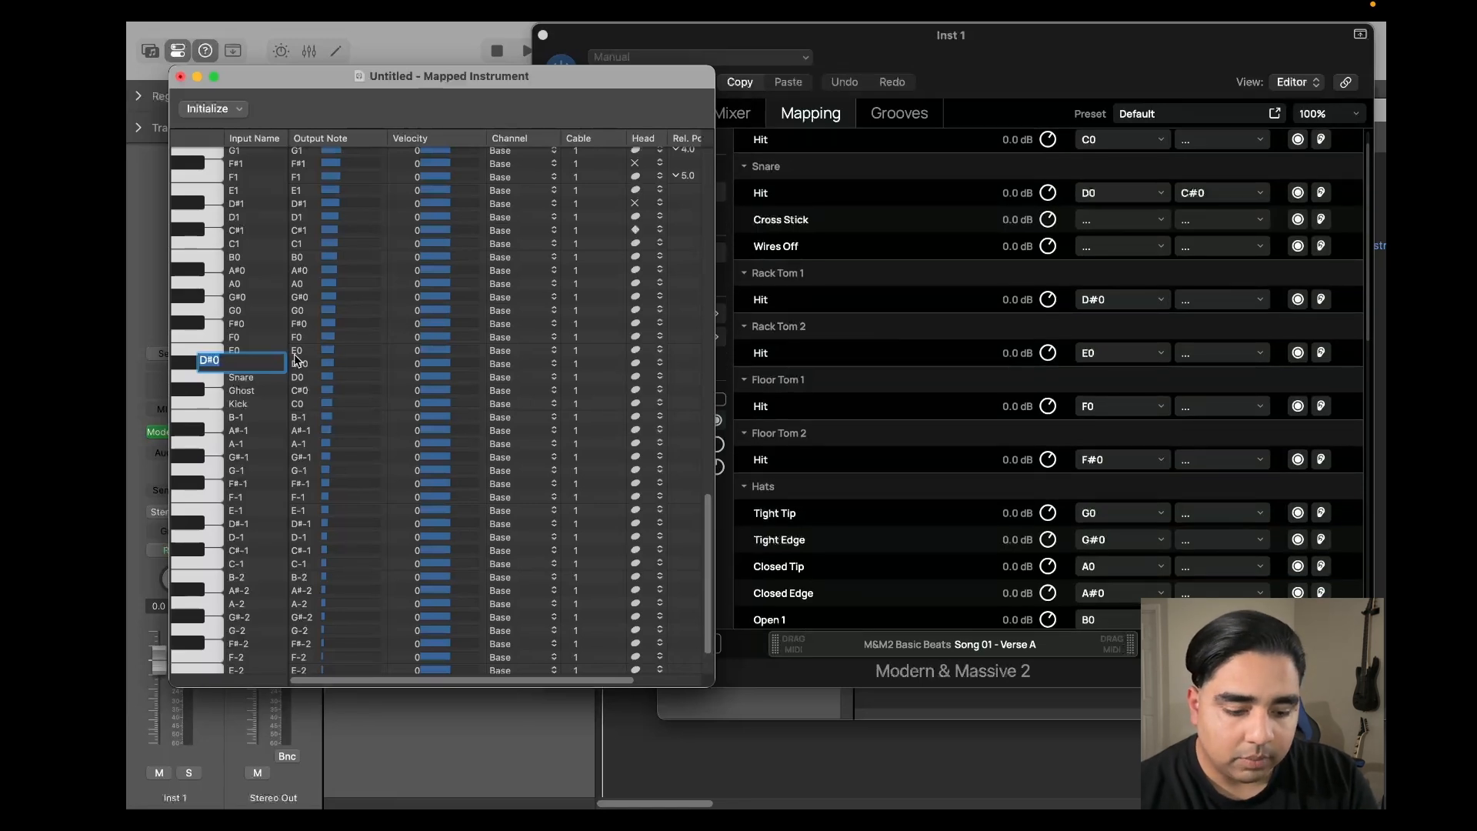
type("Tom 1")
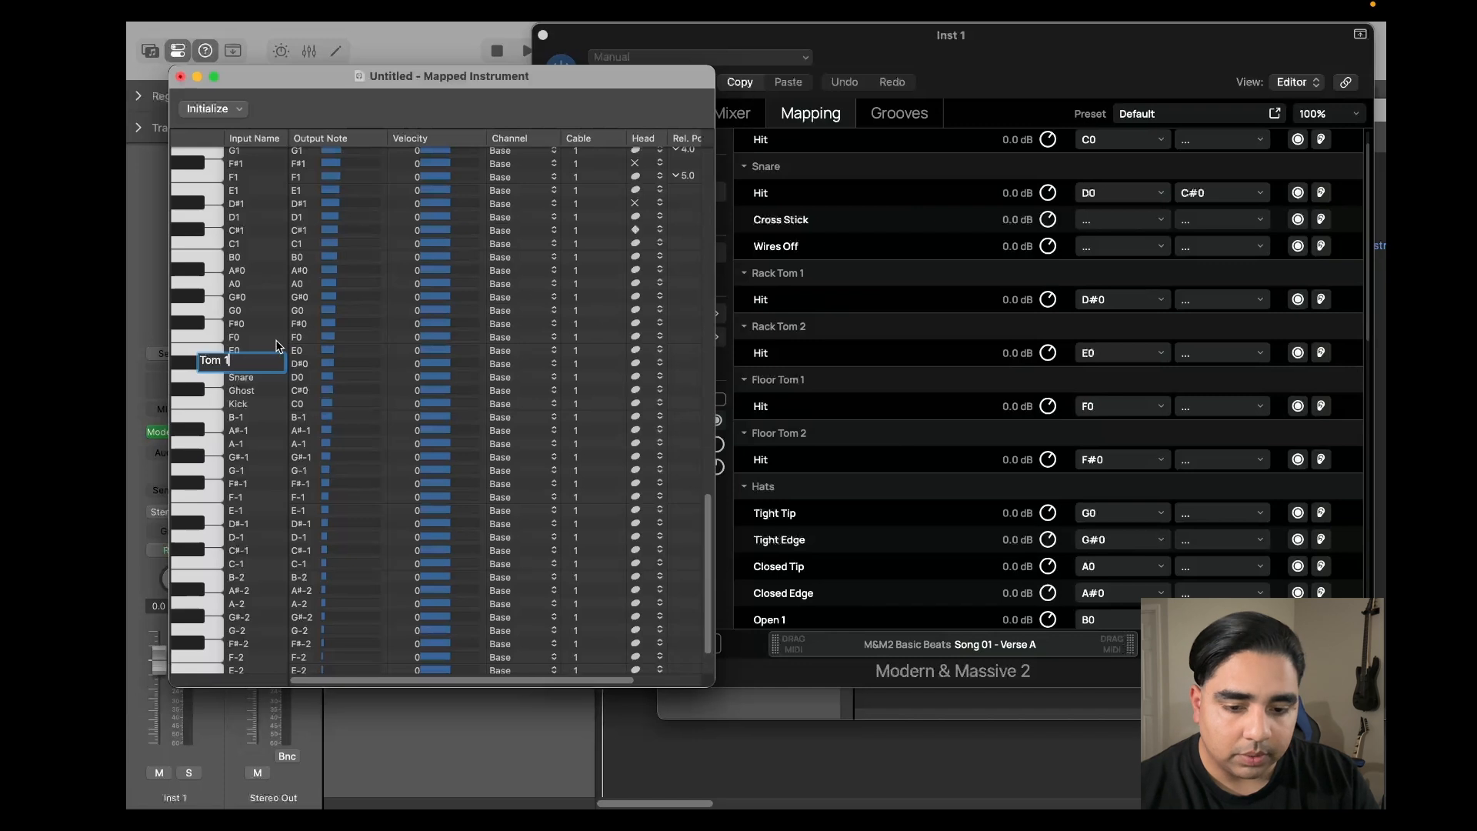
Examine the custom drum names beside the Drums region's piano roll keyboard and close that window
scroll(281, 351, "down", 1)
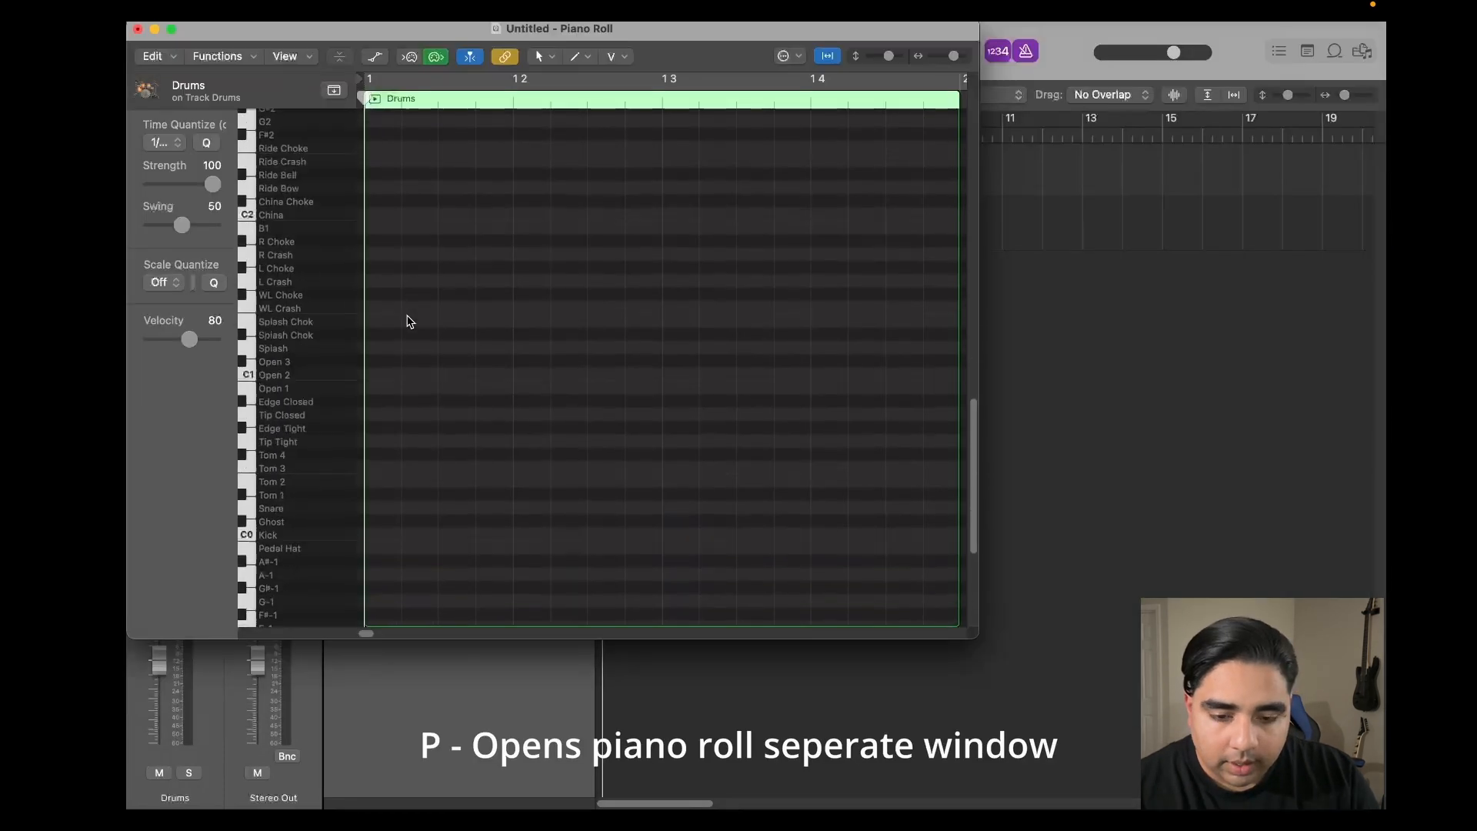
scroll(316, 218, "down", 2)
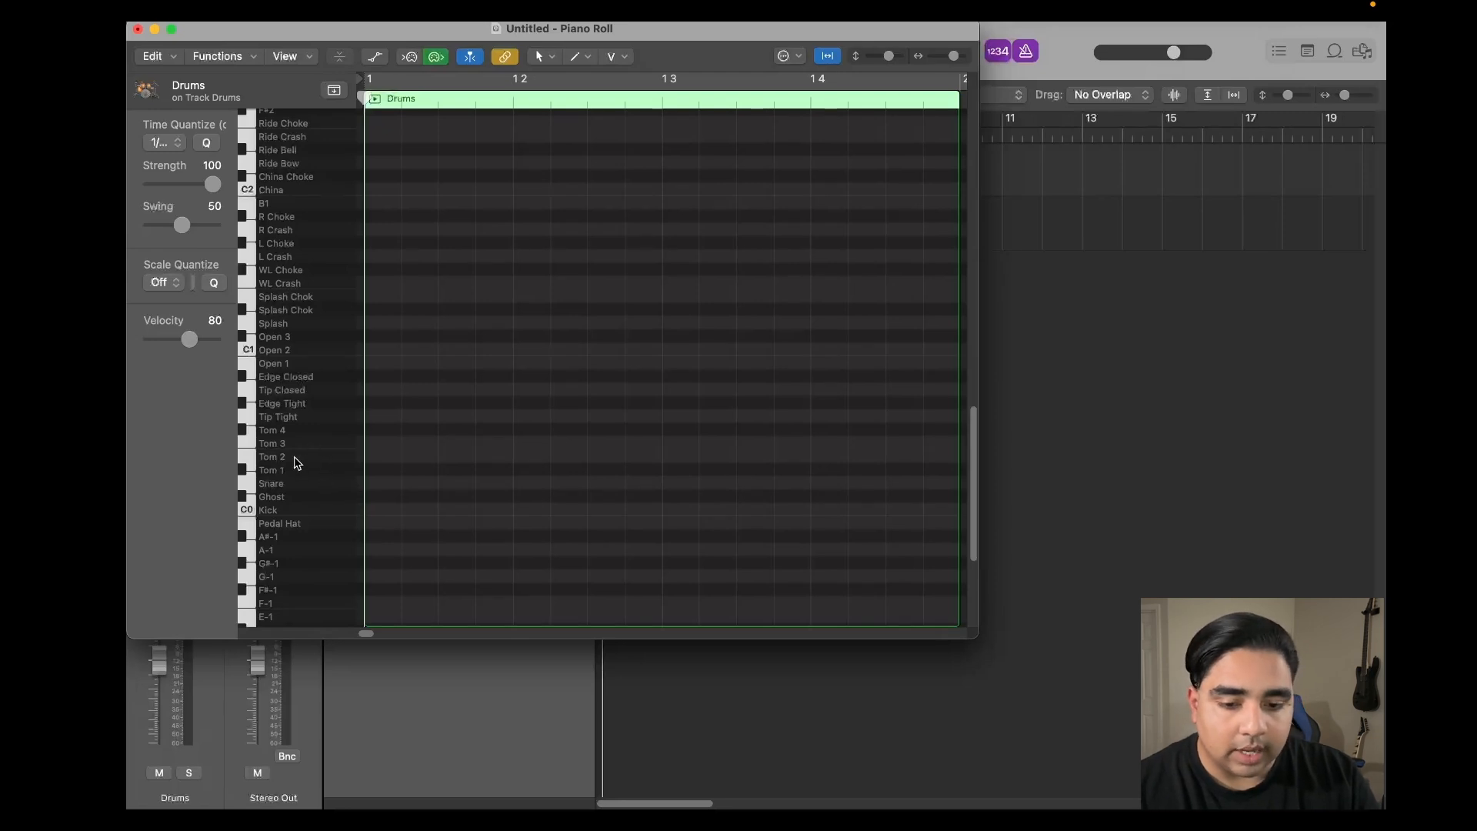
left_click_drag(333, 36, 549, 139)
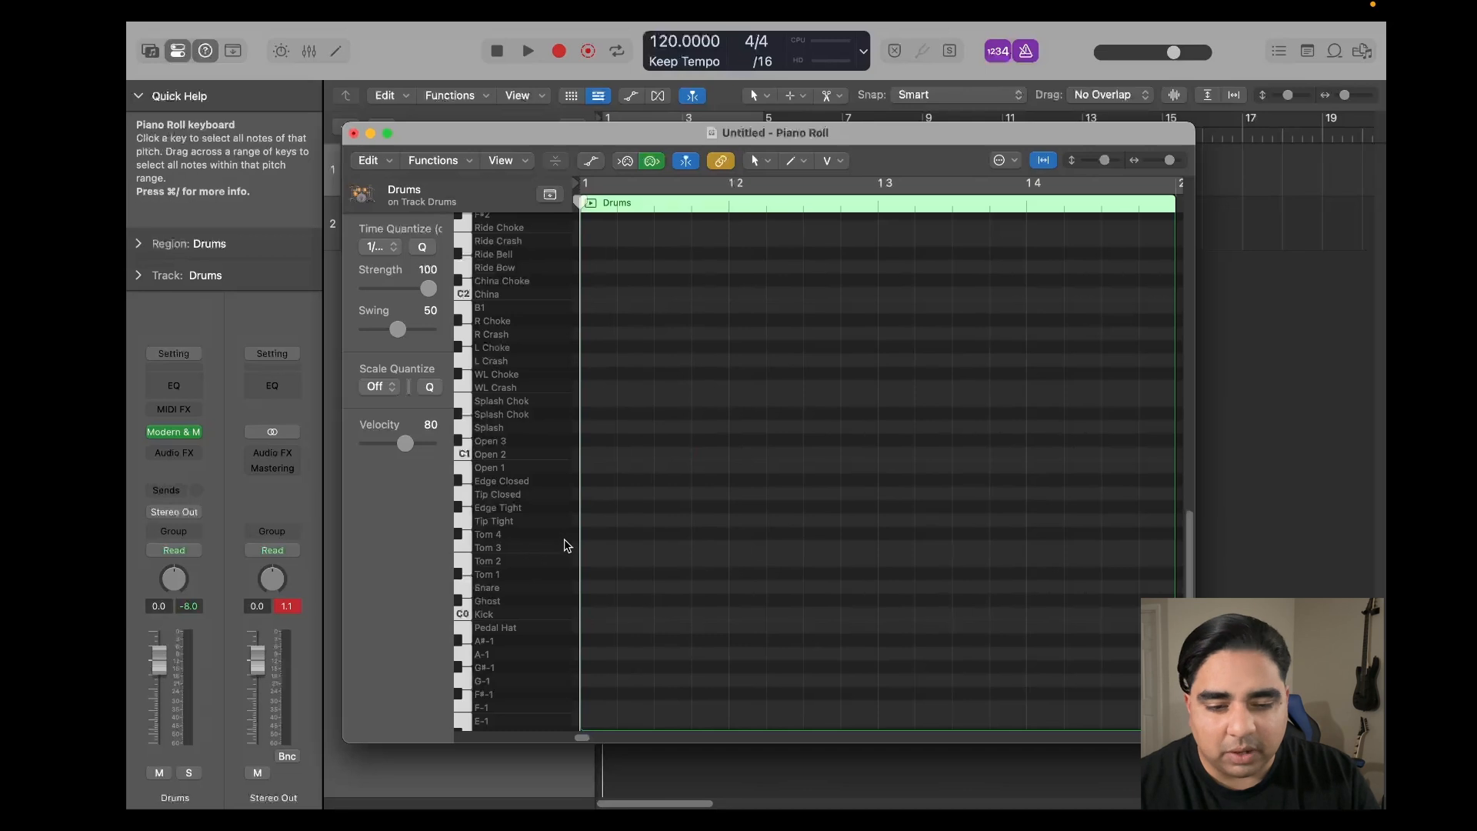
left_click(353, 133)
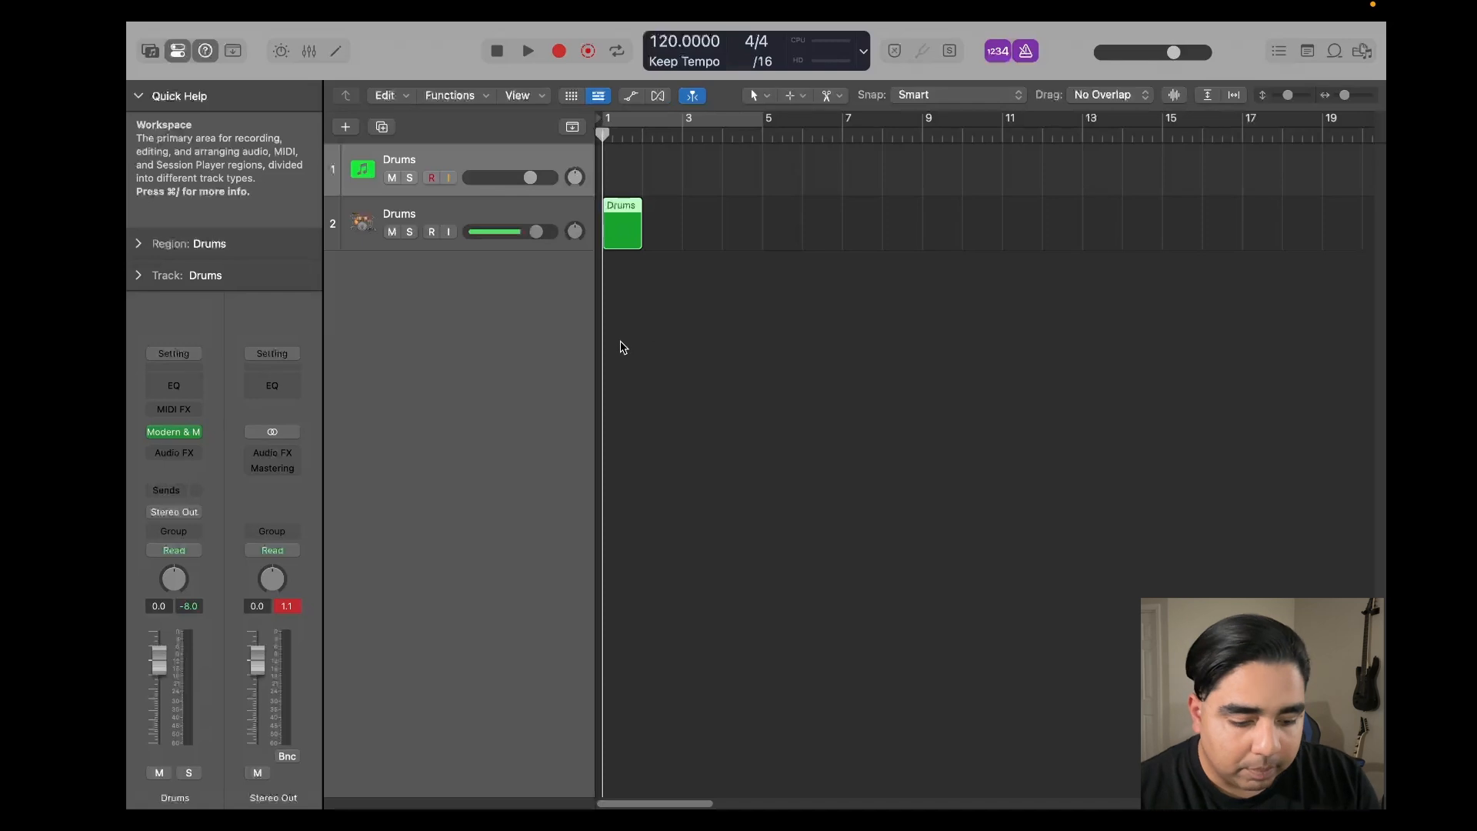
Reopen the Drums mapped instrument from the Environment and clear the input names of the unused notes from C-2 upwards
key("super+0")
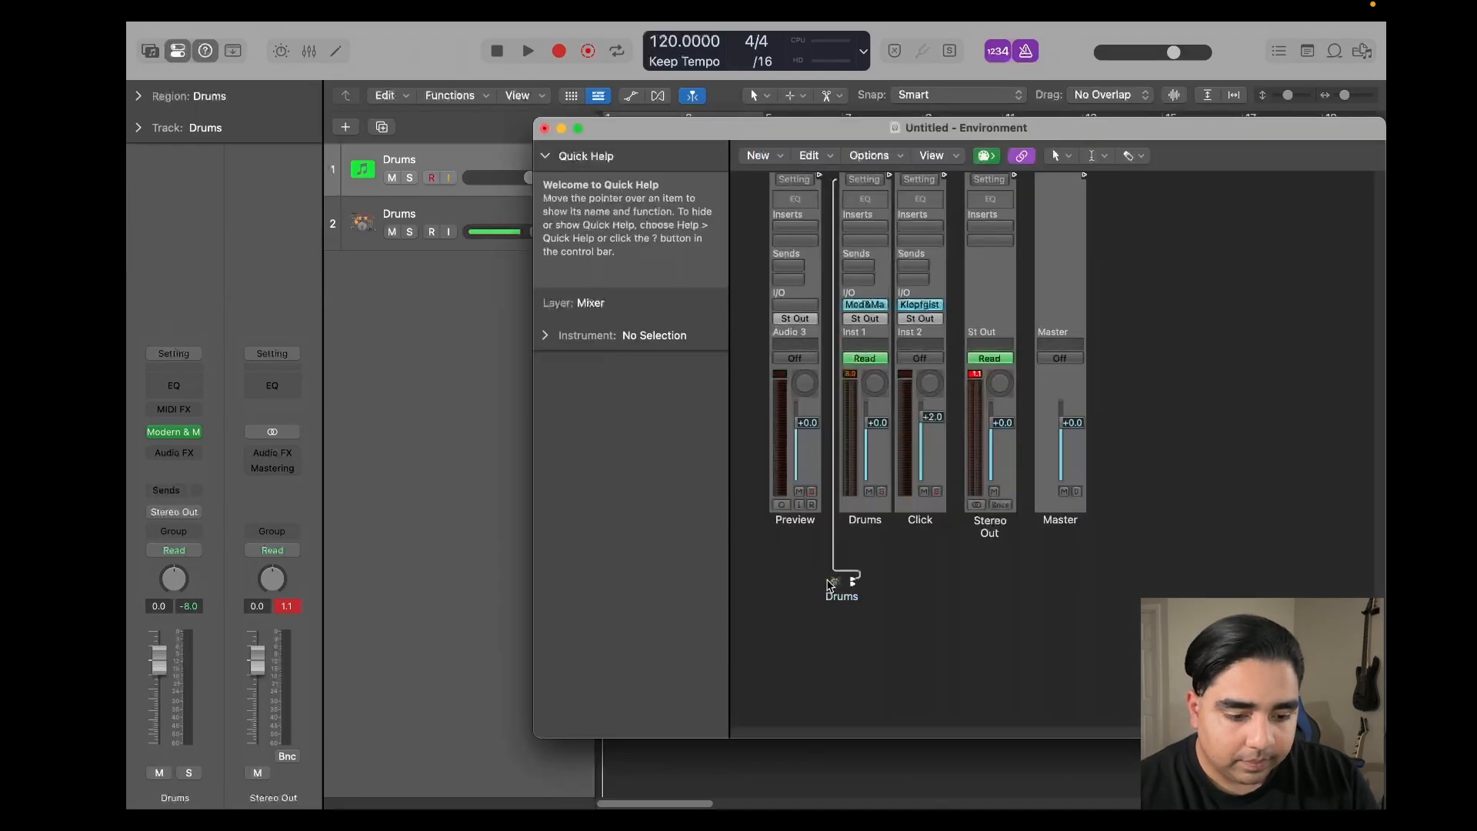
double_click(837, 583)
scroll(681, 467, "down", 3)
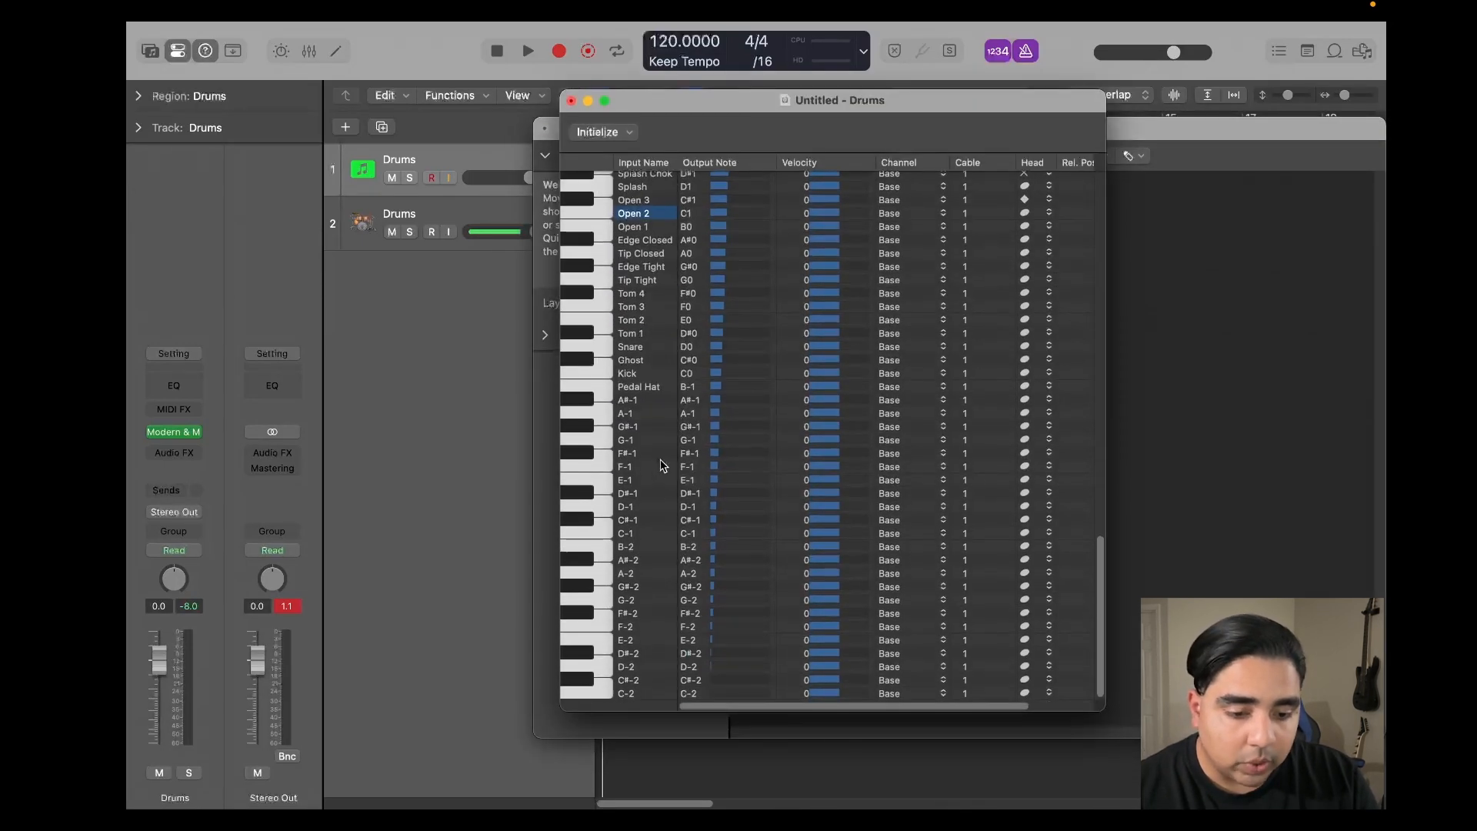
double_click(622, 690)
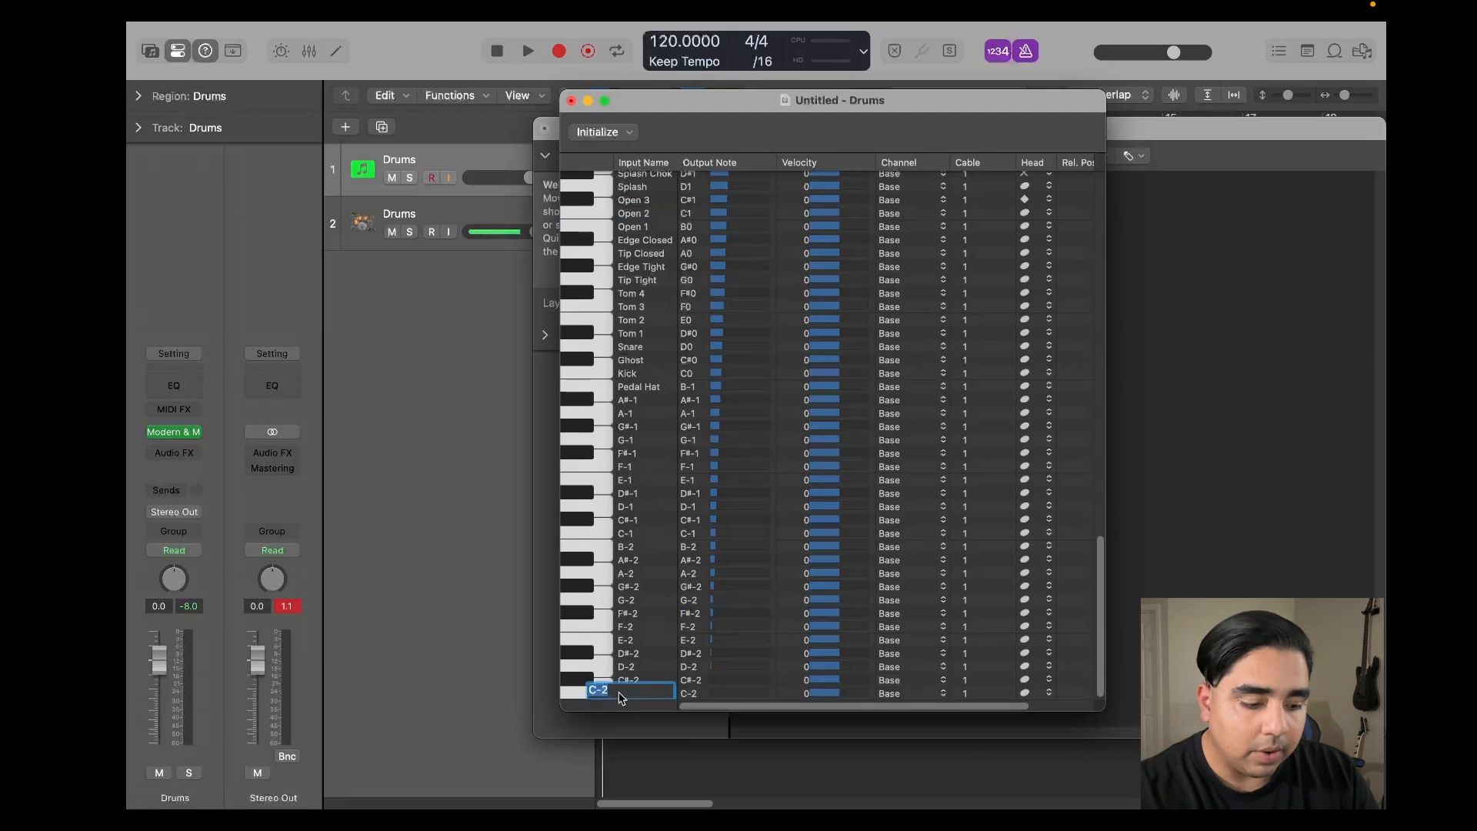
key("BackSpace")
key("Return")
key("Return")
double_click(631, 668)
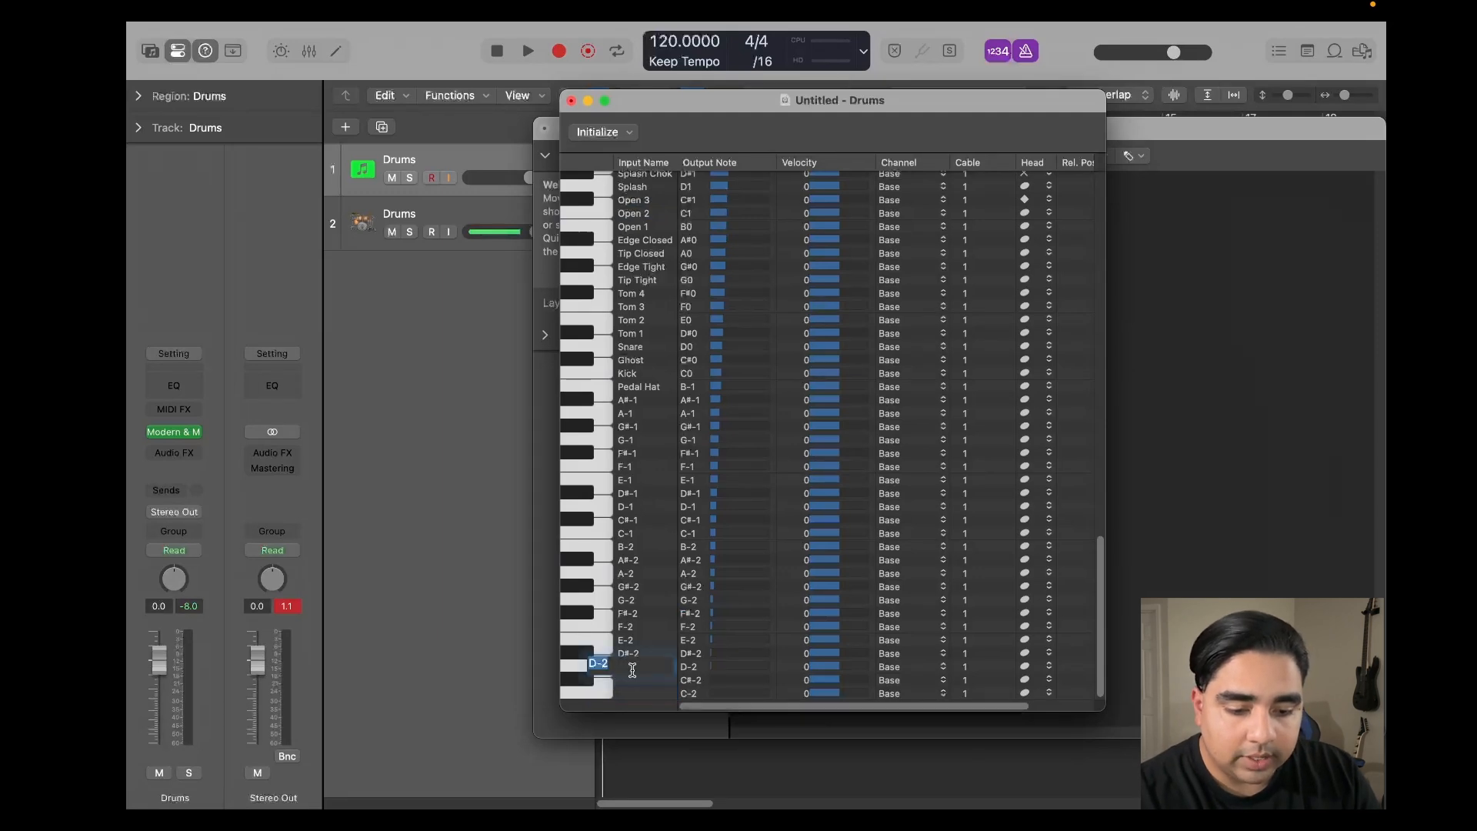
key("BackSpace")
key("Return")
double_click(633, 655)
key("BackSpace")
key("Return")
double_click(631, 640)
key("BackSpace")
key("Return")
double_click(627, 627)
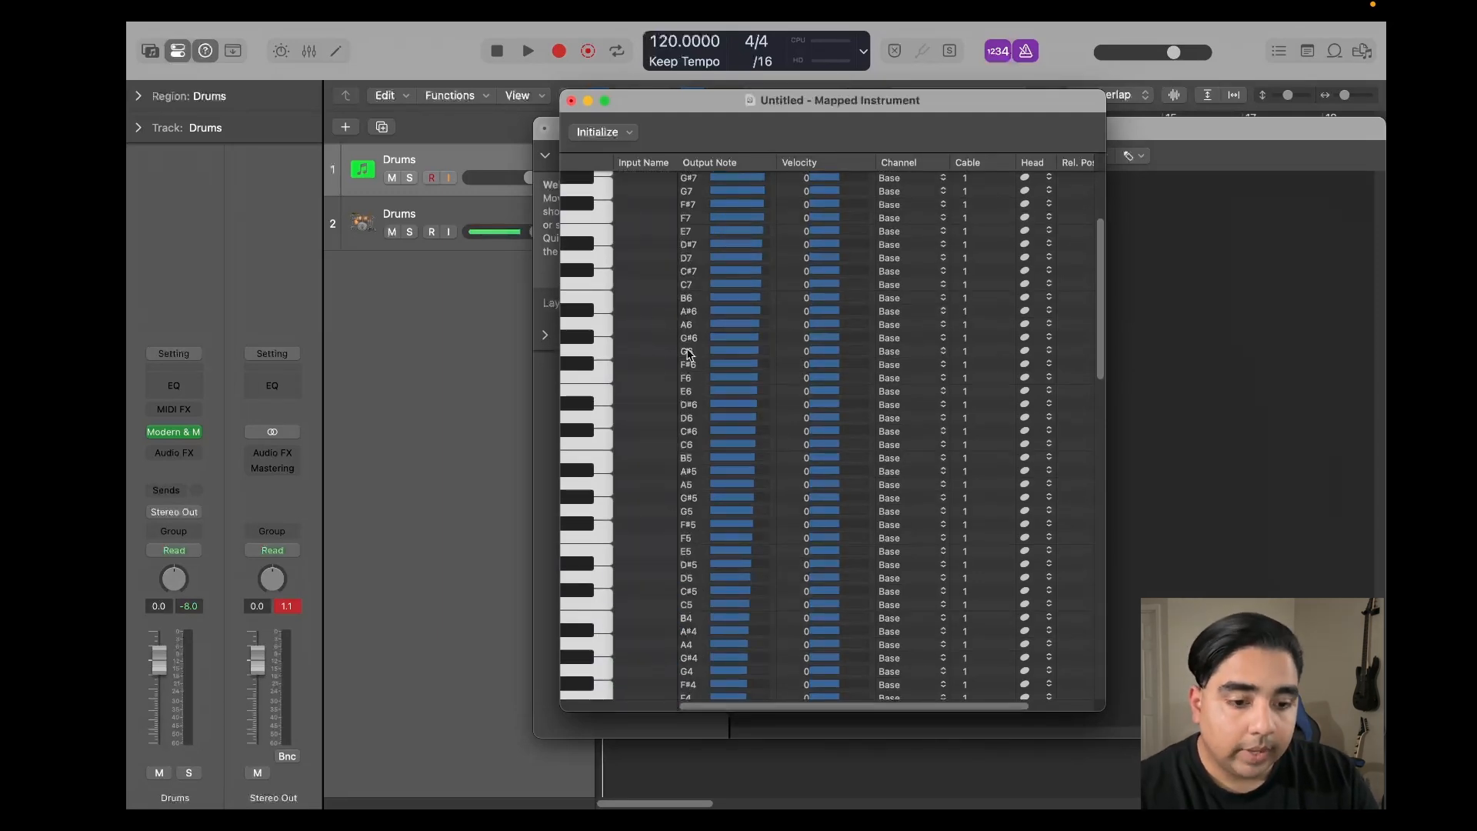
Check the remaining input names and close the Drums mapped instrument and Environment windows
scroll(647, 352, "down", 15)
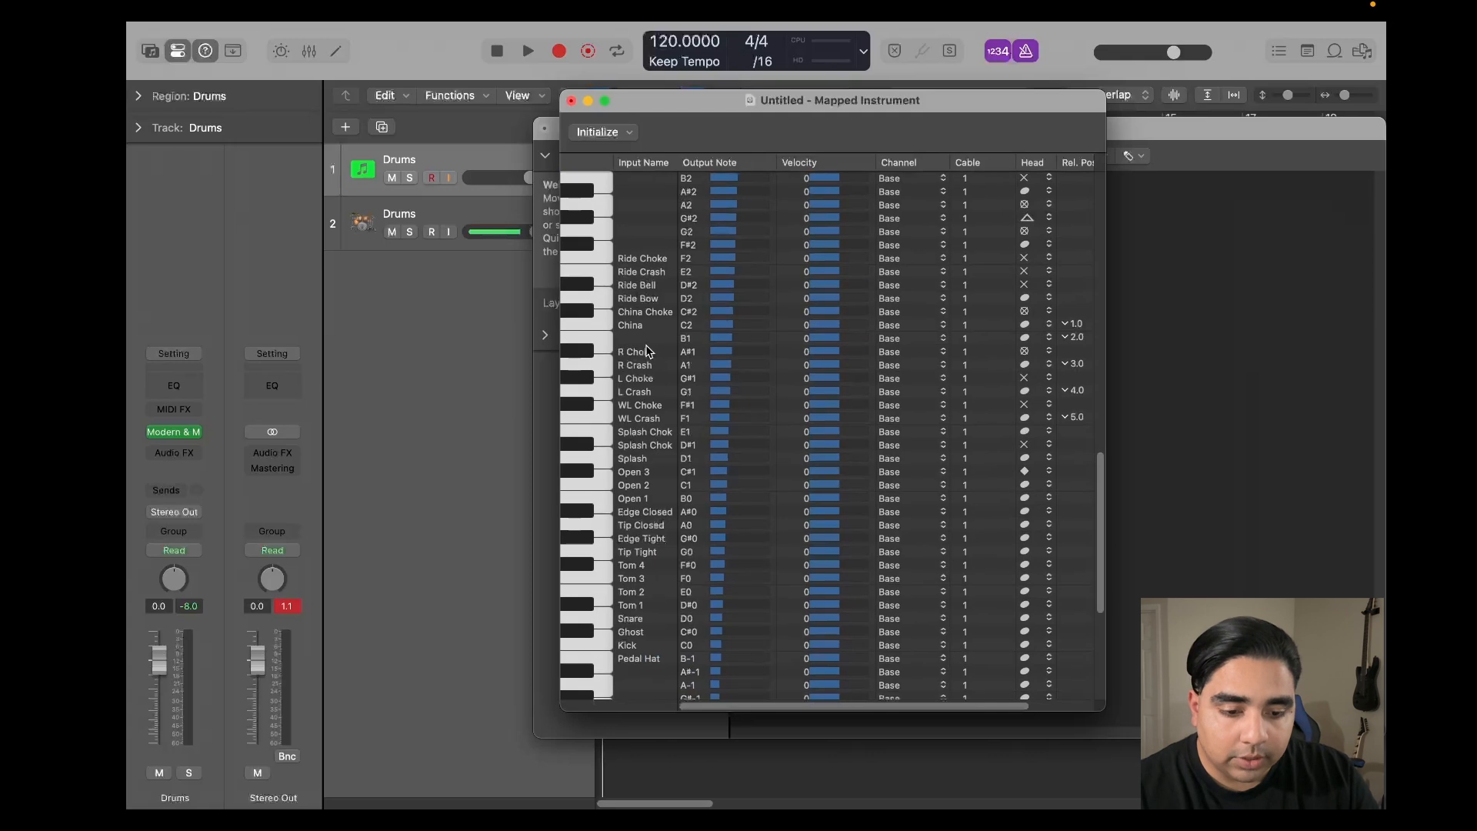
scroll(671, 456, "down", 5)
scroll(671, 455, "up", 5)
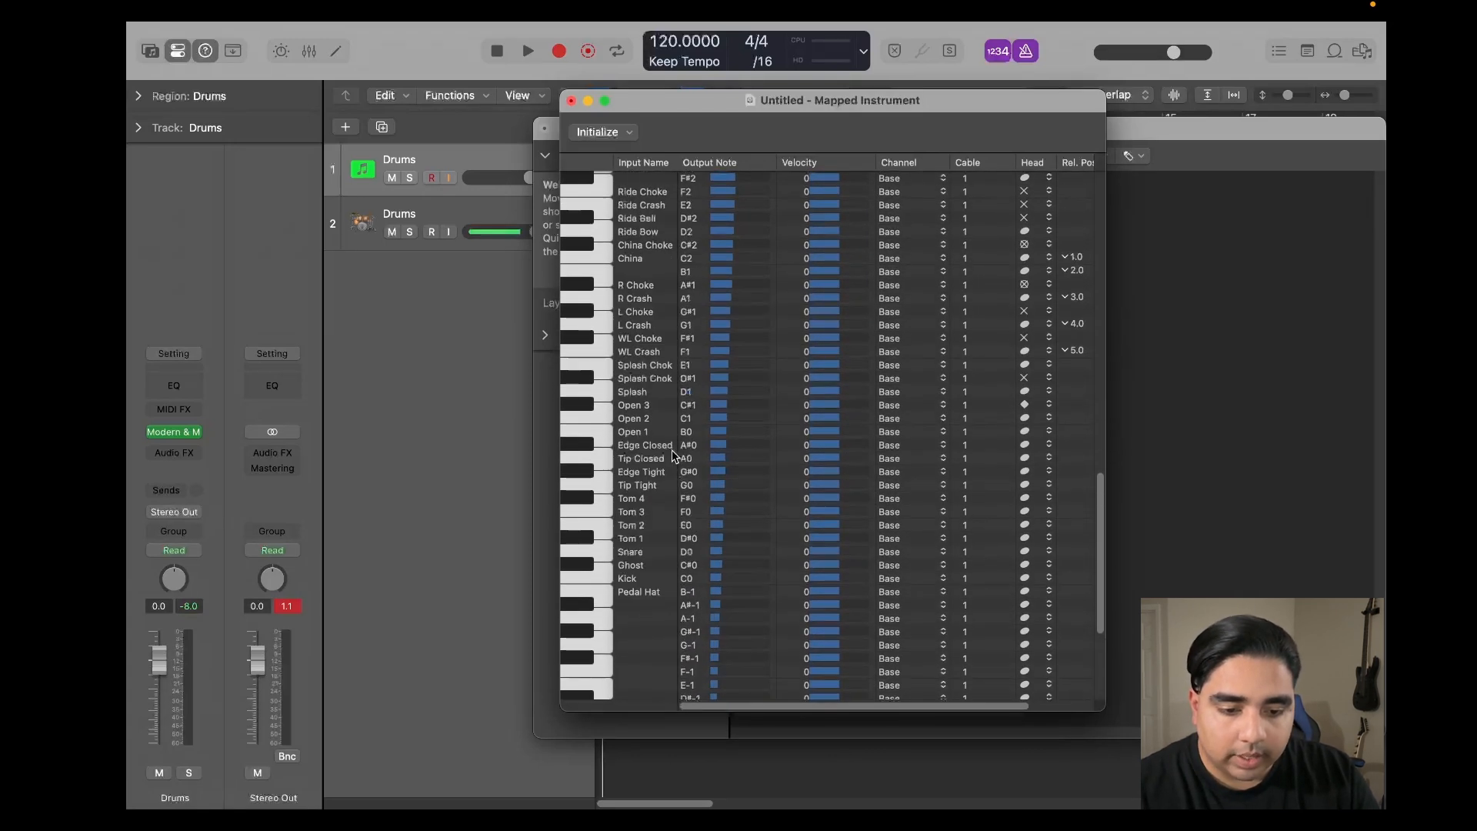
left_click(571, 100)
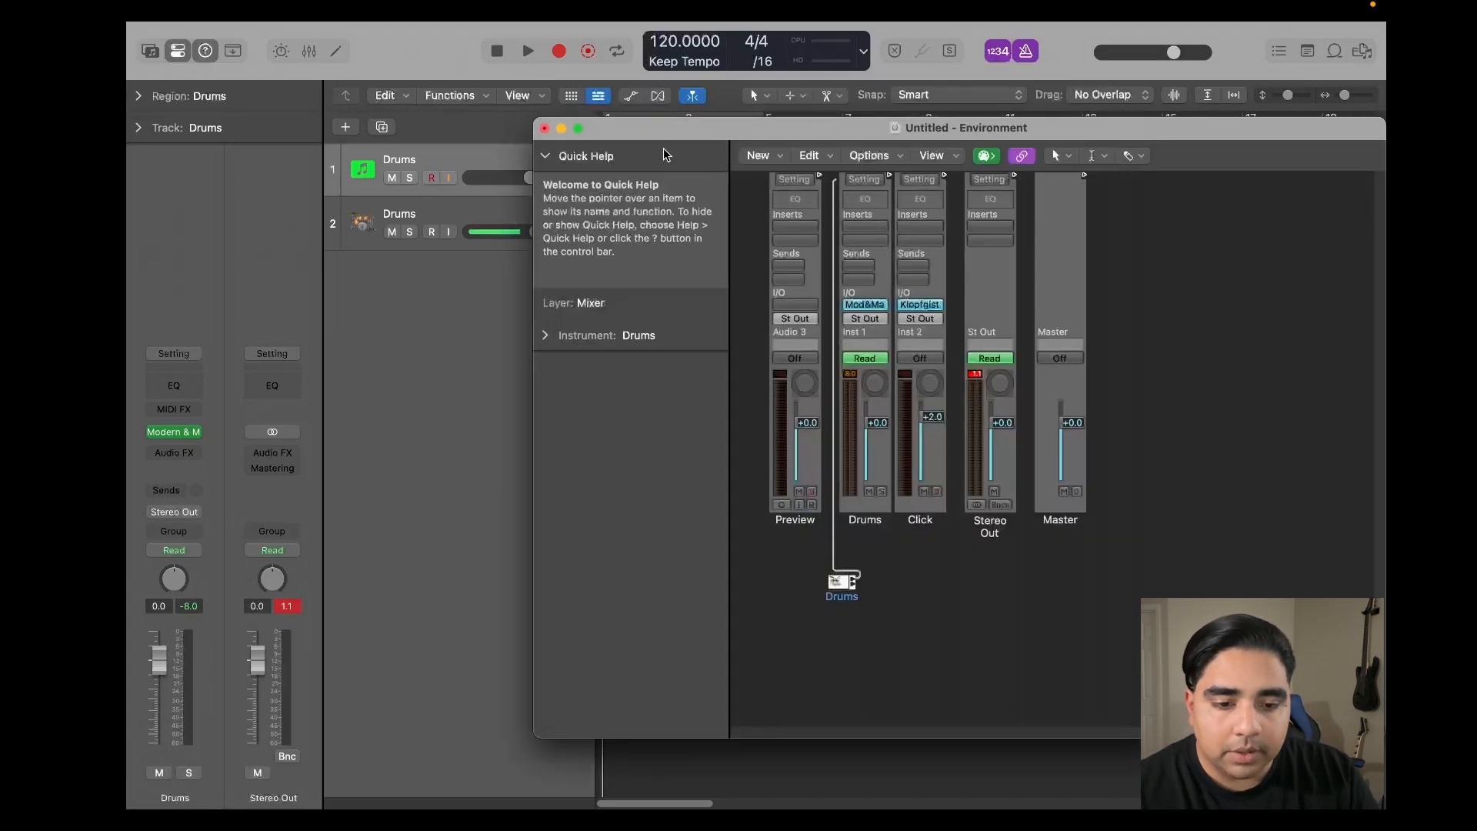
left_click_drag(571, 131, 550, 176)
left_click(523, 173)
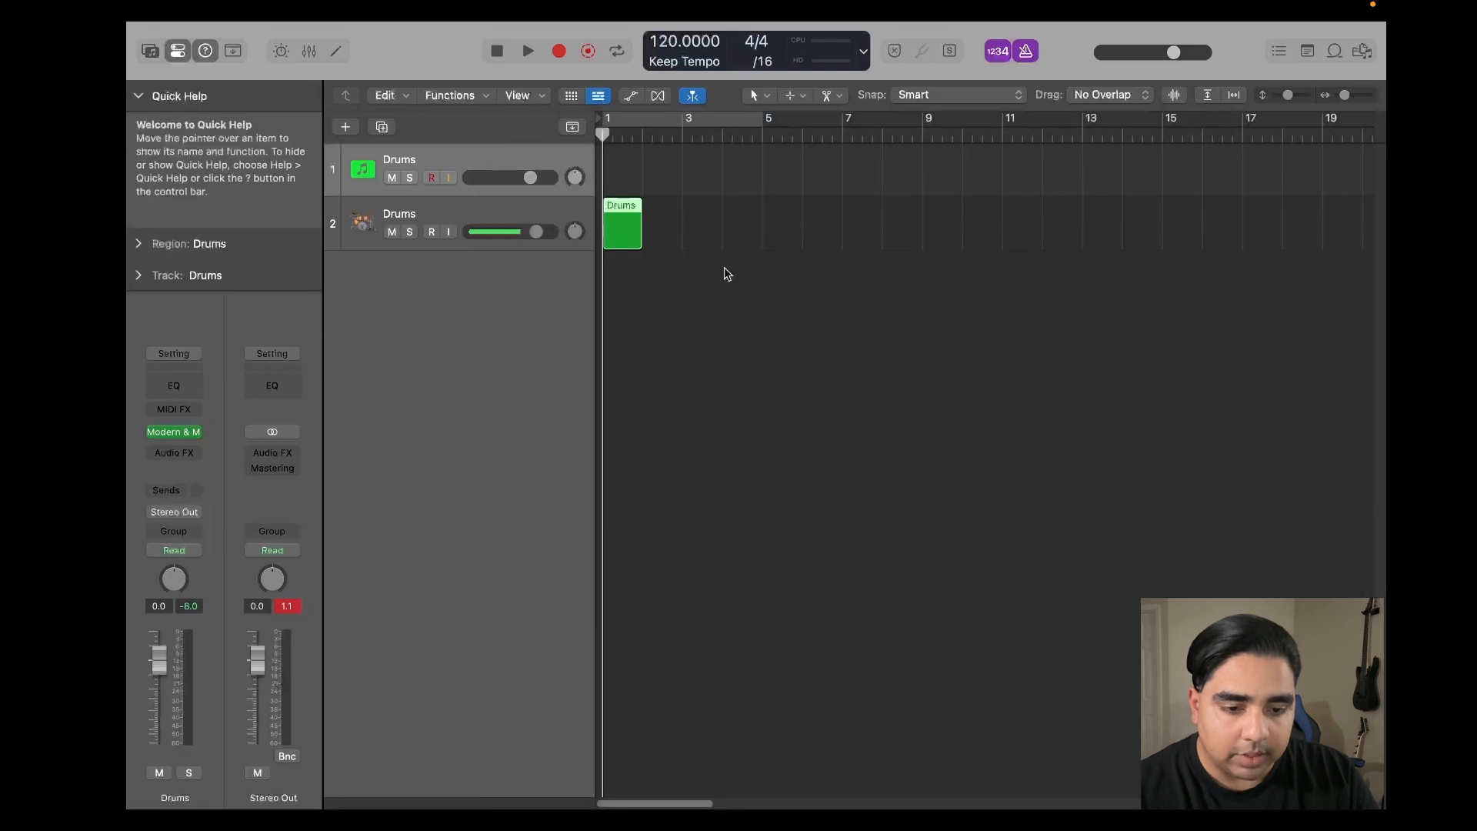
Open the Drums region in the Piano Roll and audition the Kick on C0
double_click(625, 222)
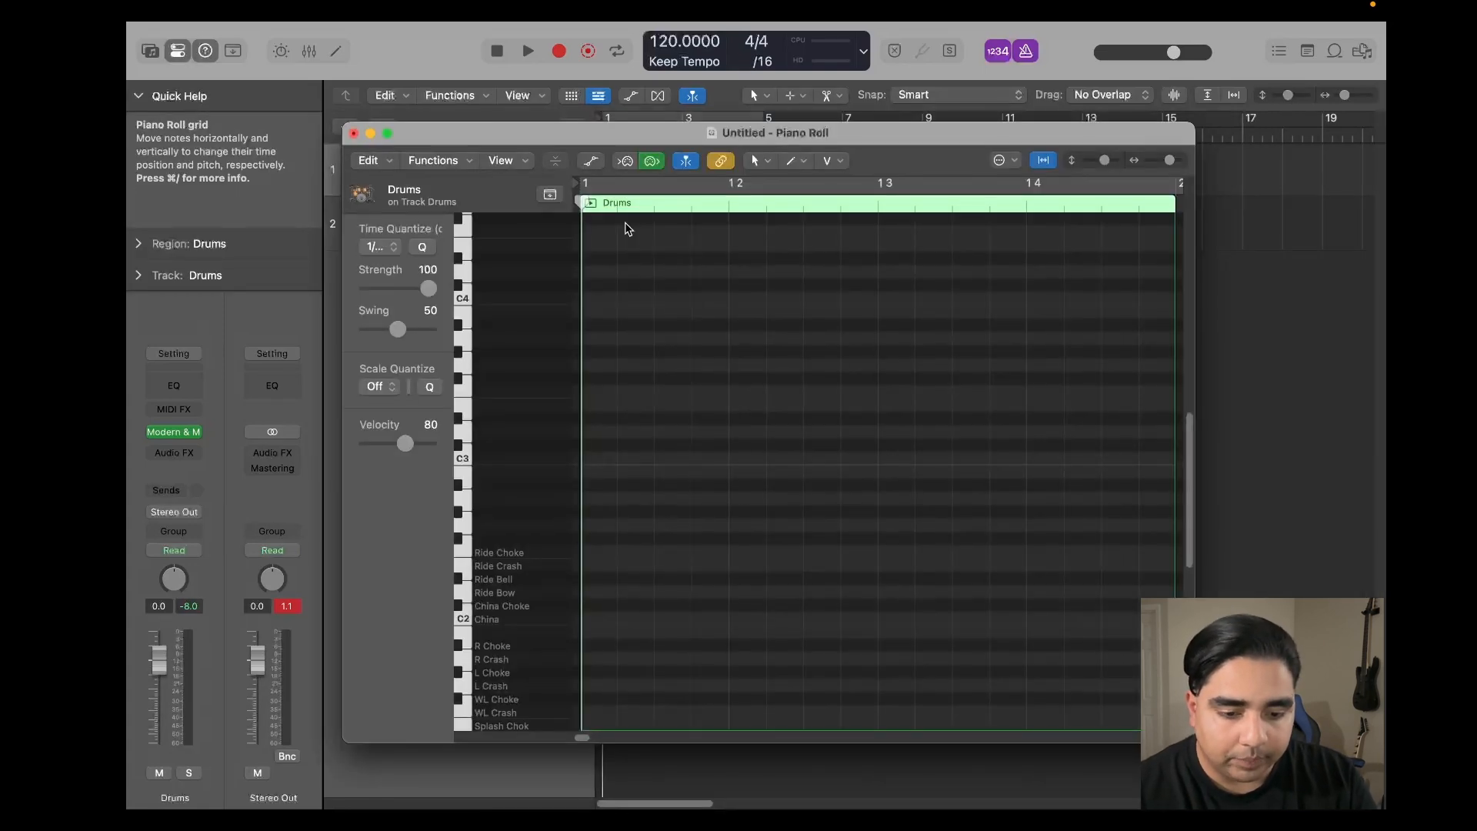
scroll(602, 394, "up", 5)
scroll(527, 431, "up", 3)
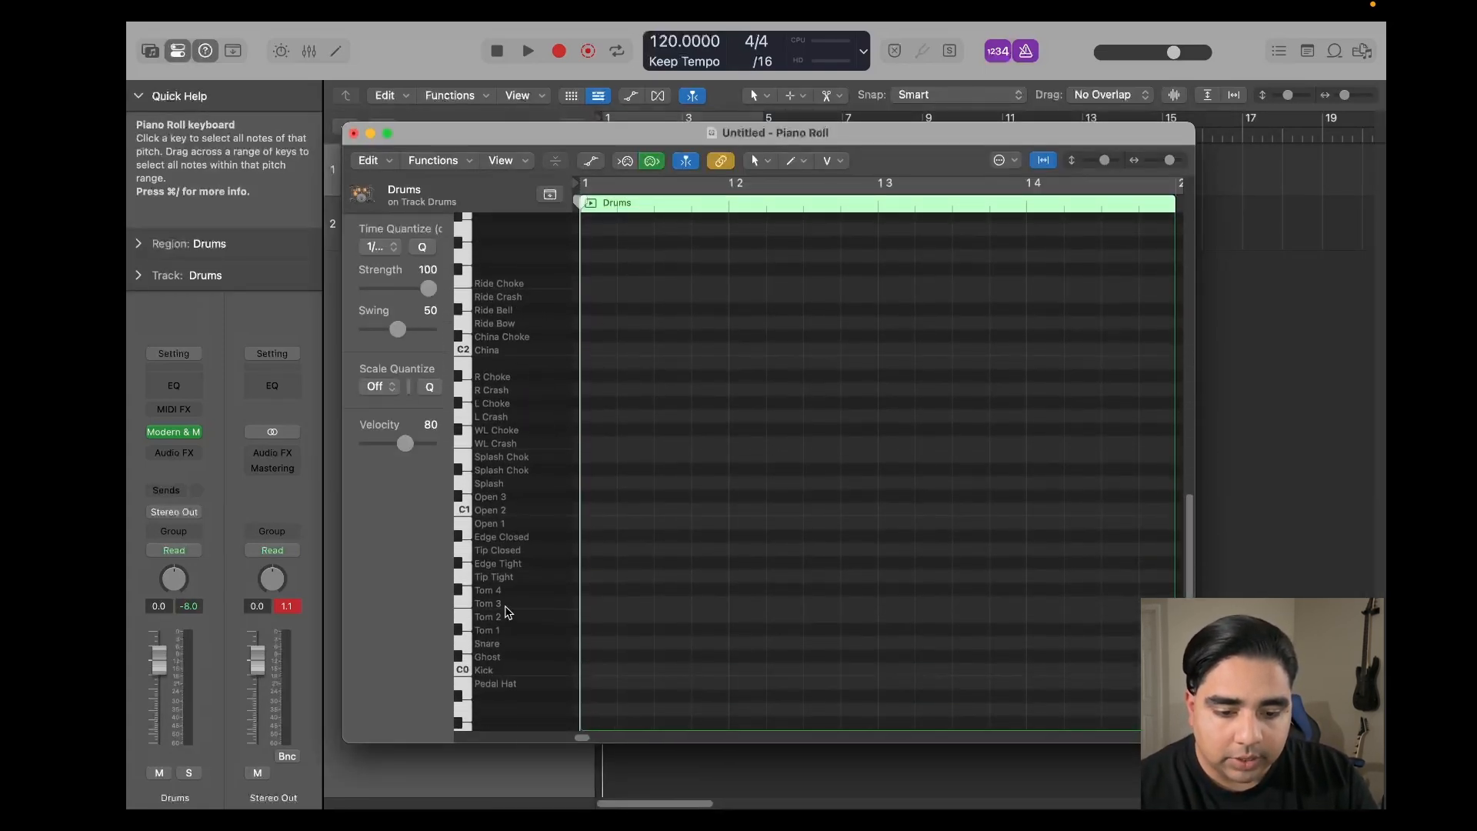
left_click(467, 671)
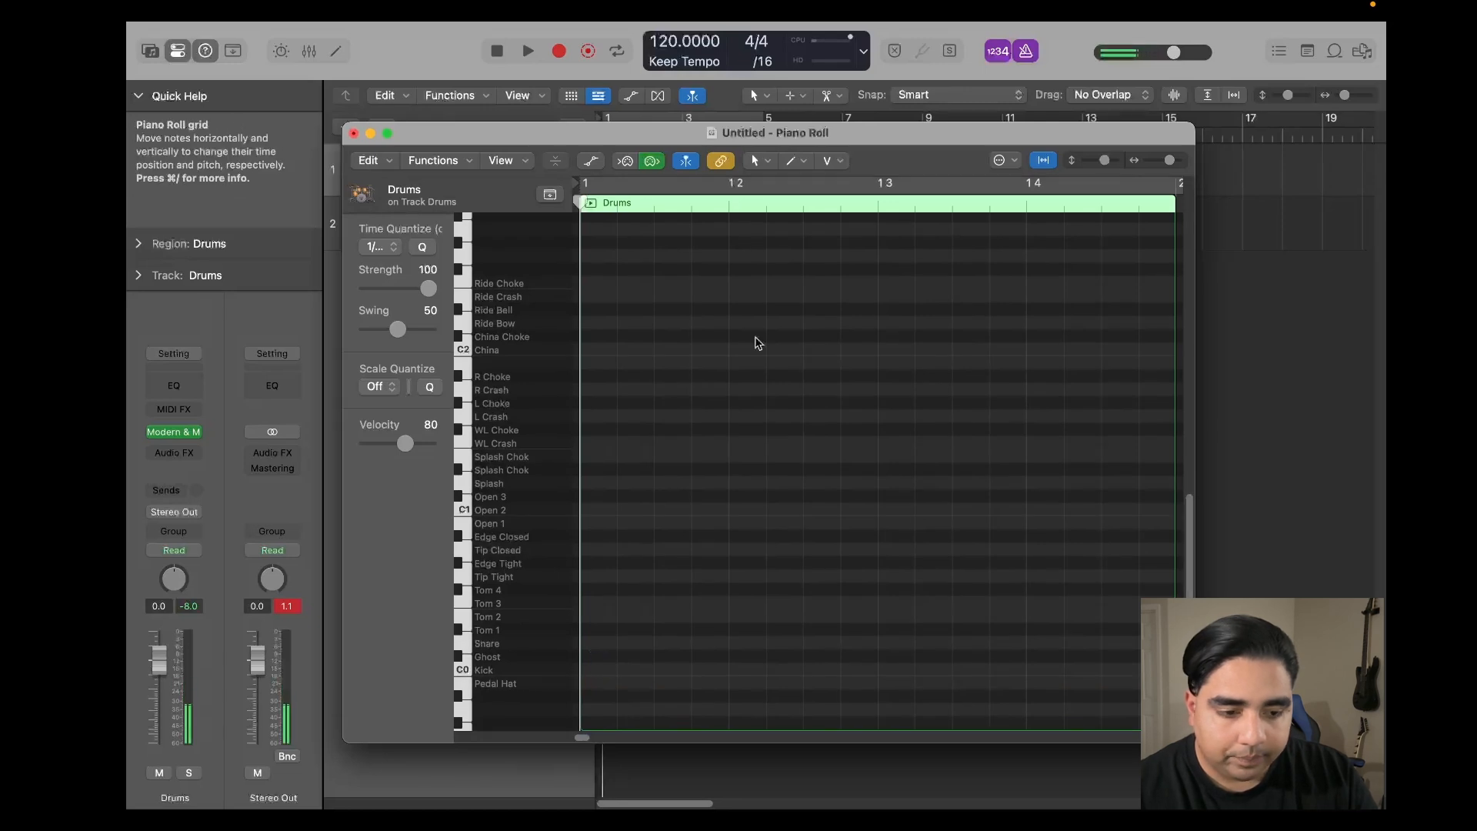
Draw test notes with the Pencil tool across several drum lanes of the Drums region, including Pedal Hat, Snare, Edge Tight and Ride Bow
left_click(772, 162)
left_click(813, 200)
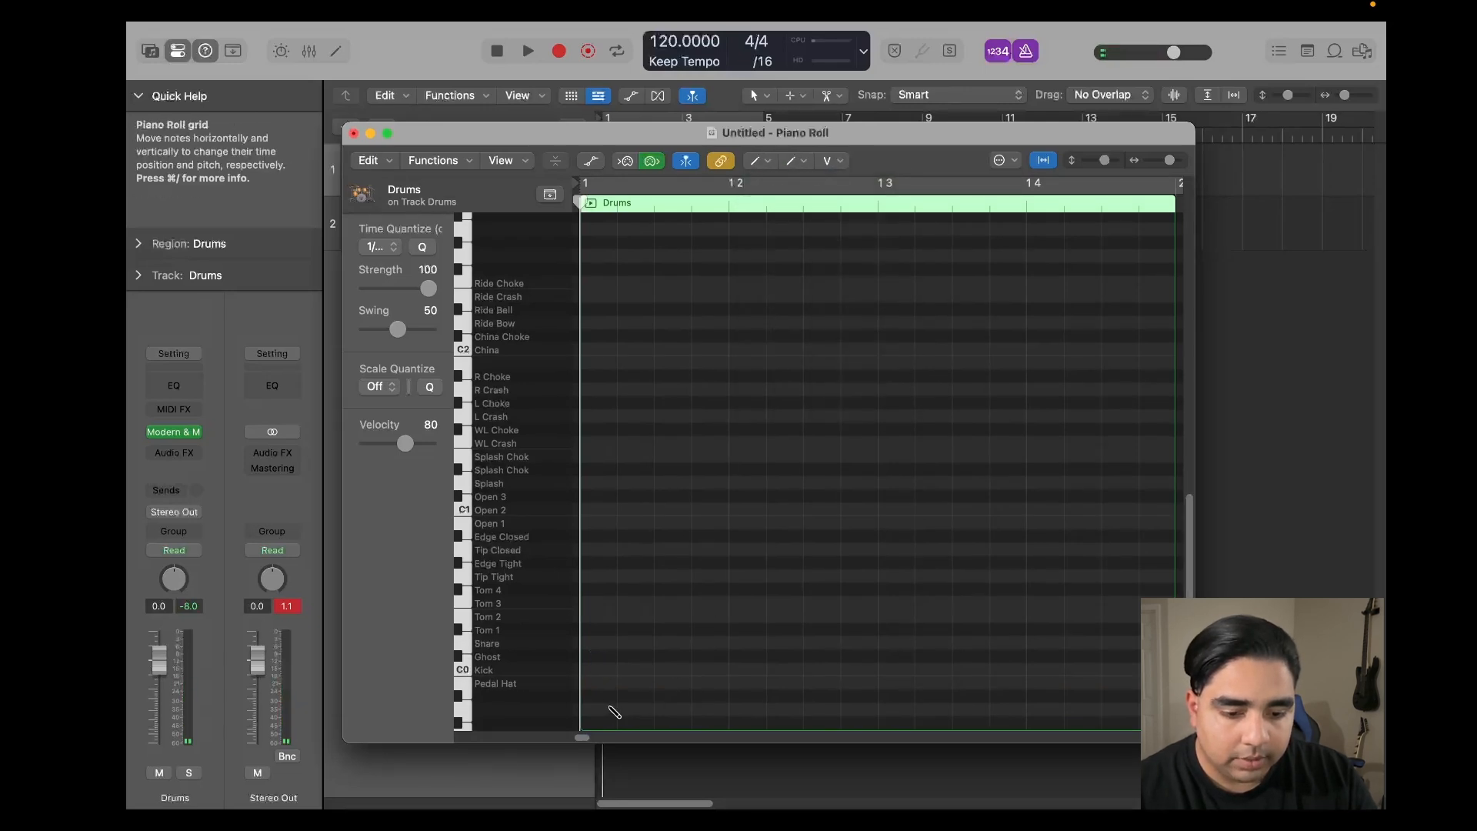
left_click_drag(606, 675, 622, 582)
left_click(625, 563)
left_click(667, 496)
left_click(636, 442)
left_click(606, 362)
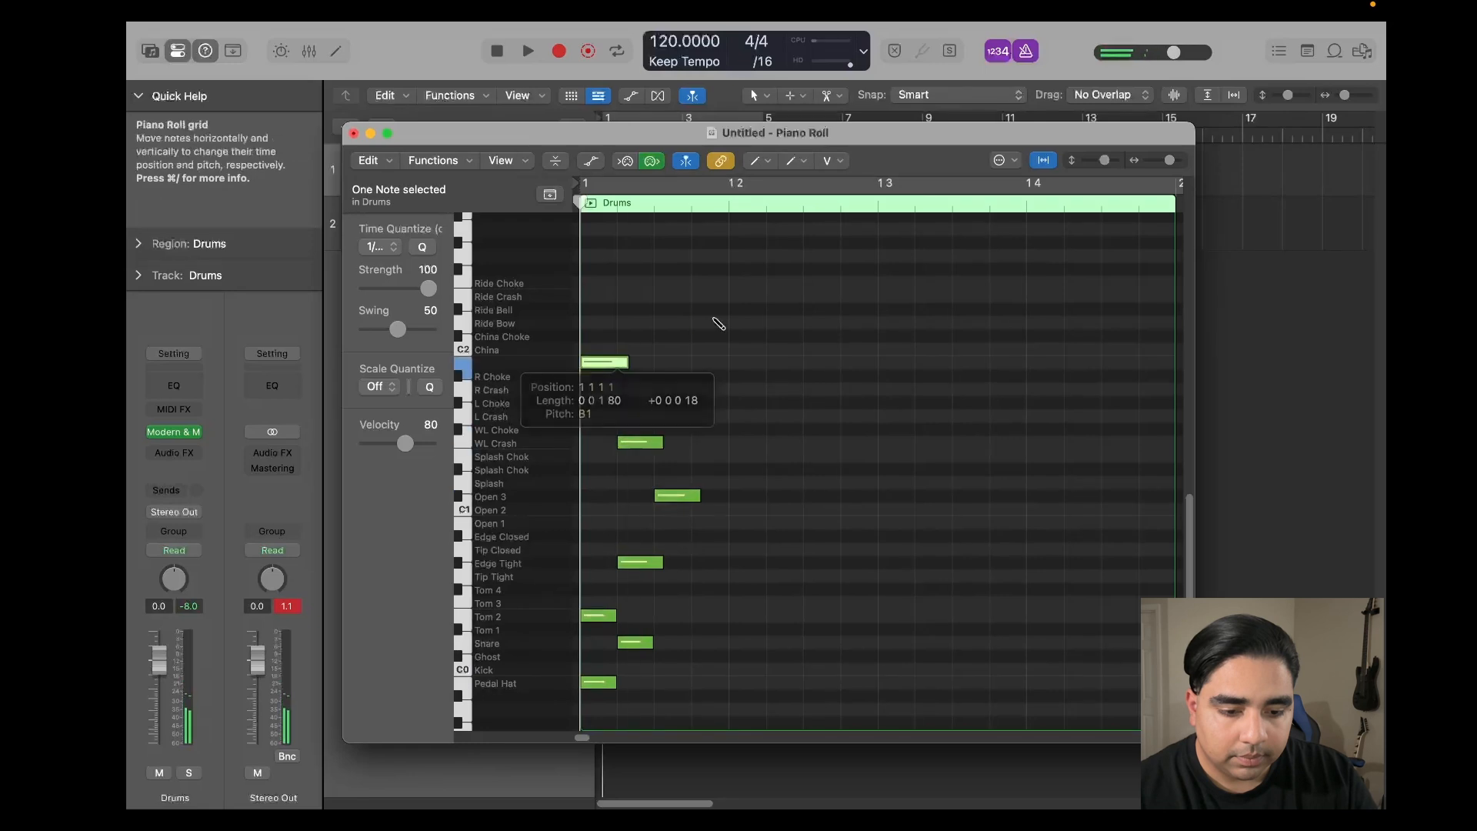
left_click(716, 323)
left_click(820, 416)
left_click(818, 469)
left_click(969, 483)
left_click(1066, 683)
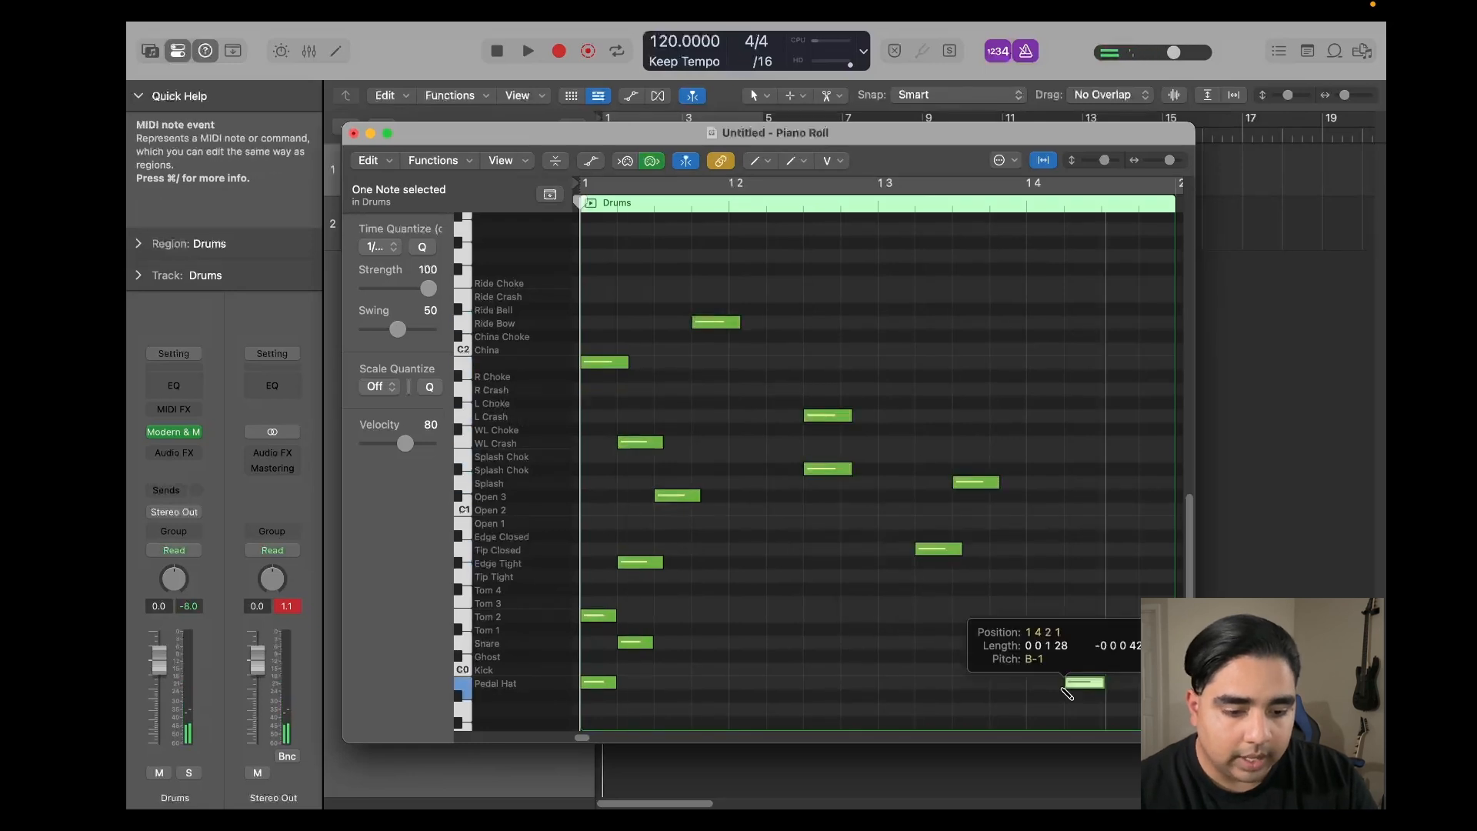
Close the separate Piano Roll window, examine the Drums region's drum names in the main window's editor, and hide that editor
key("super+w")
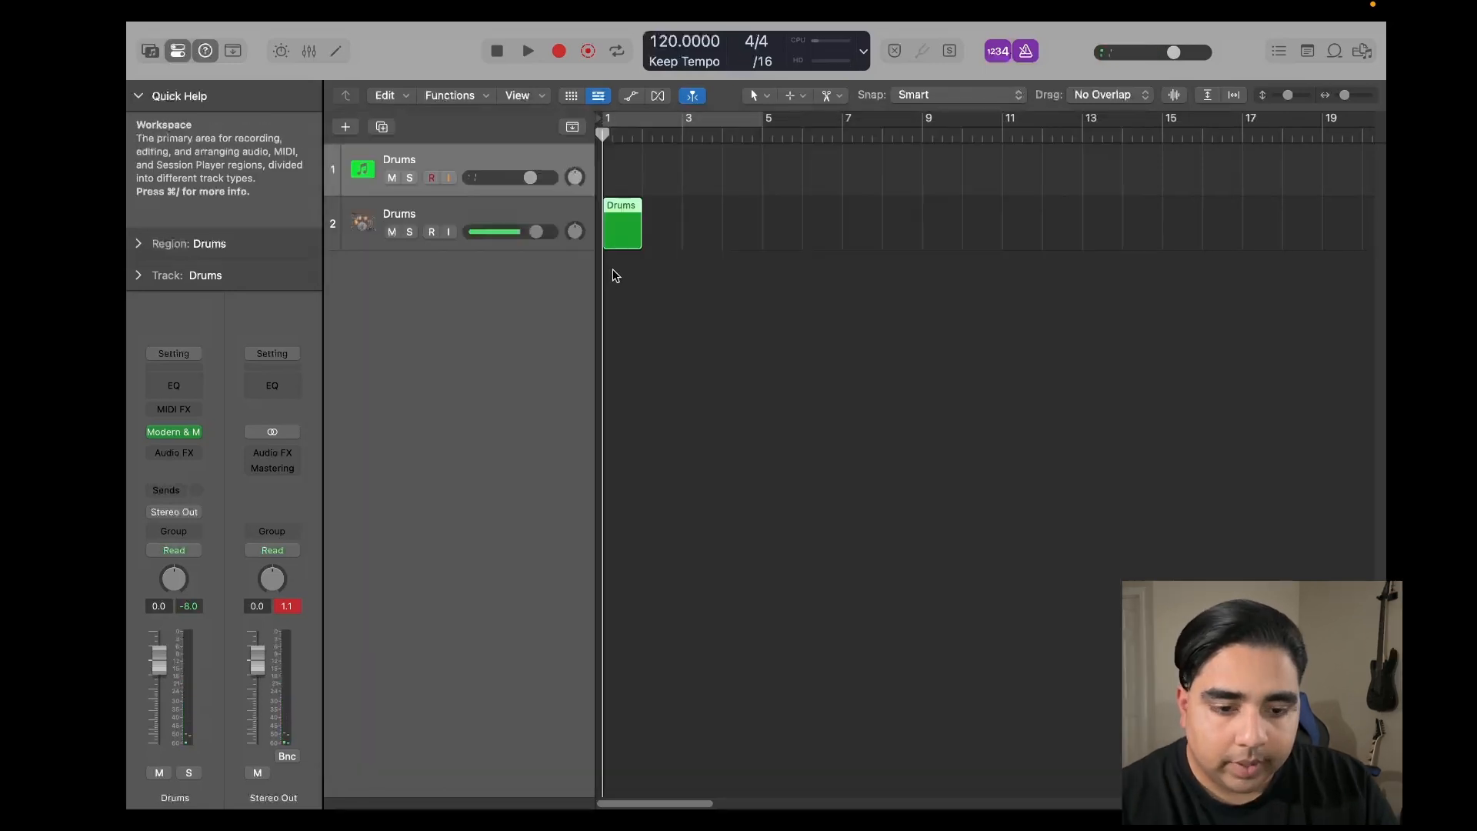
double_click(618, 226)
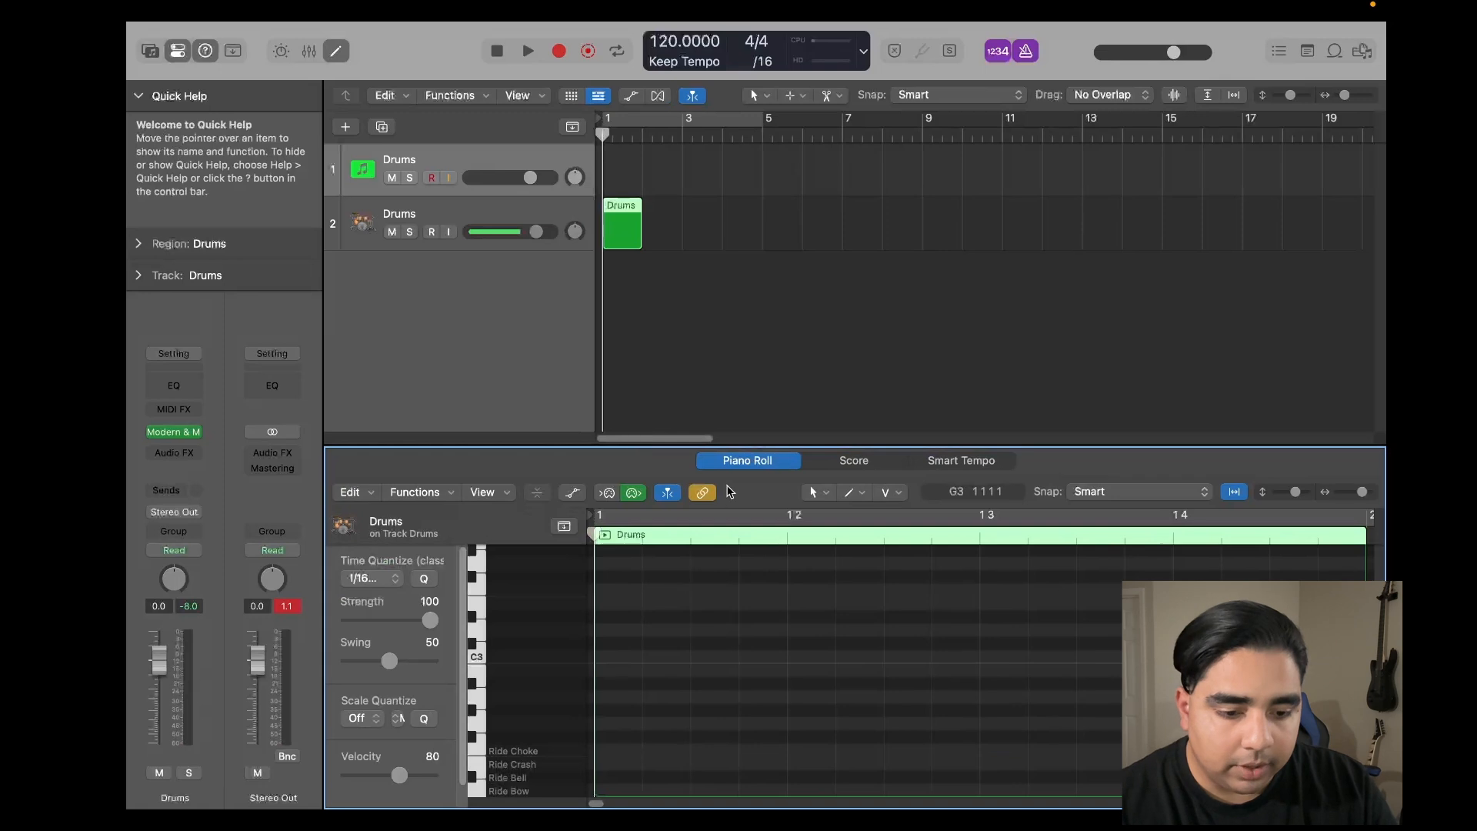
scroll(645, 604, "down", 5)
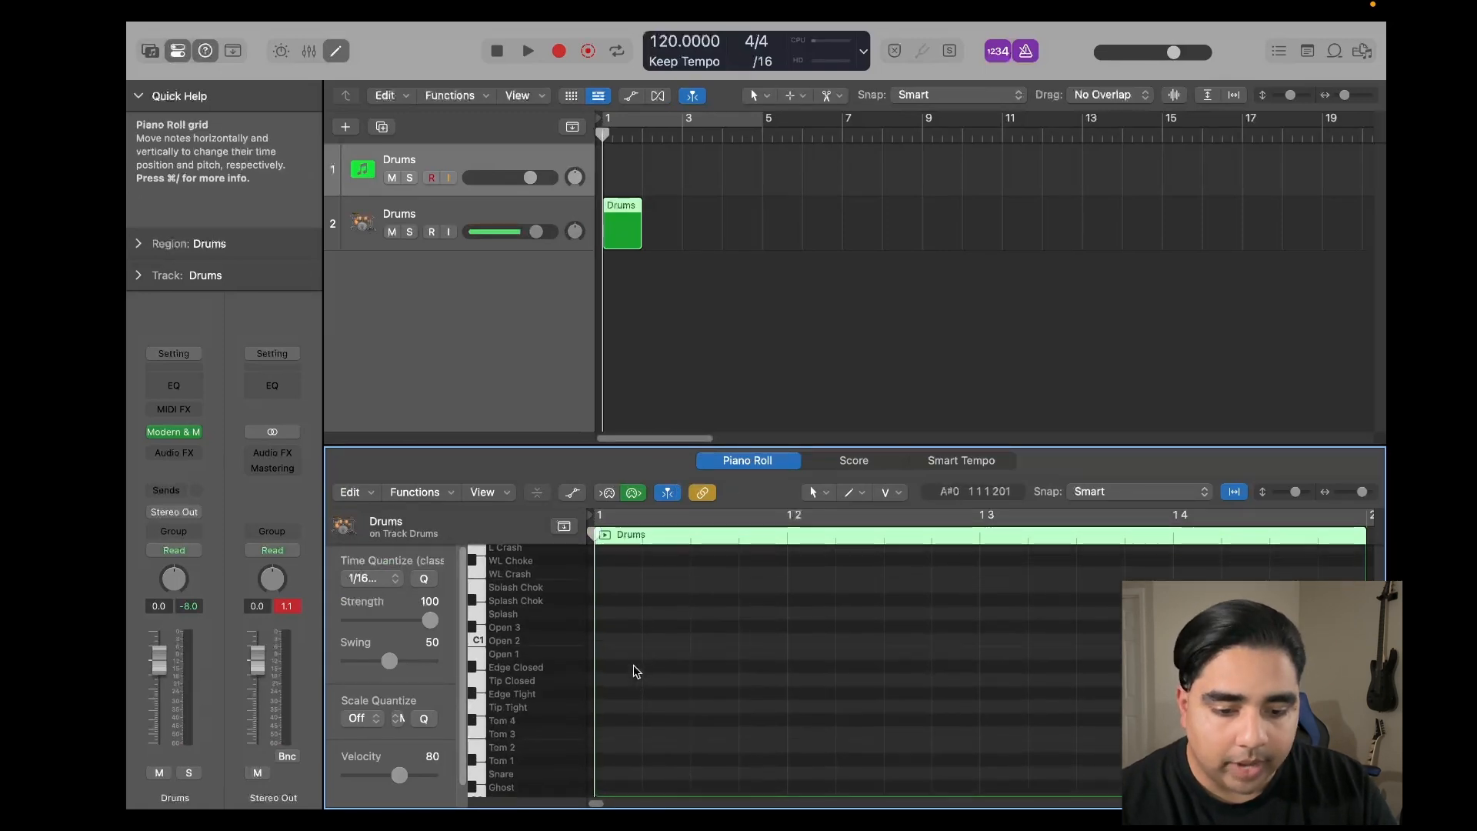
scroll(645, 671, "up", 3)
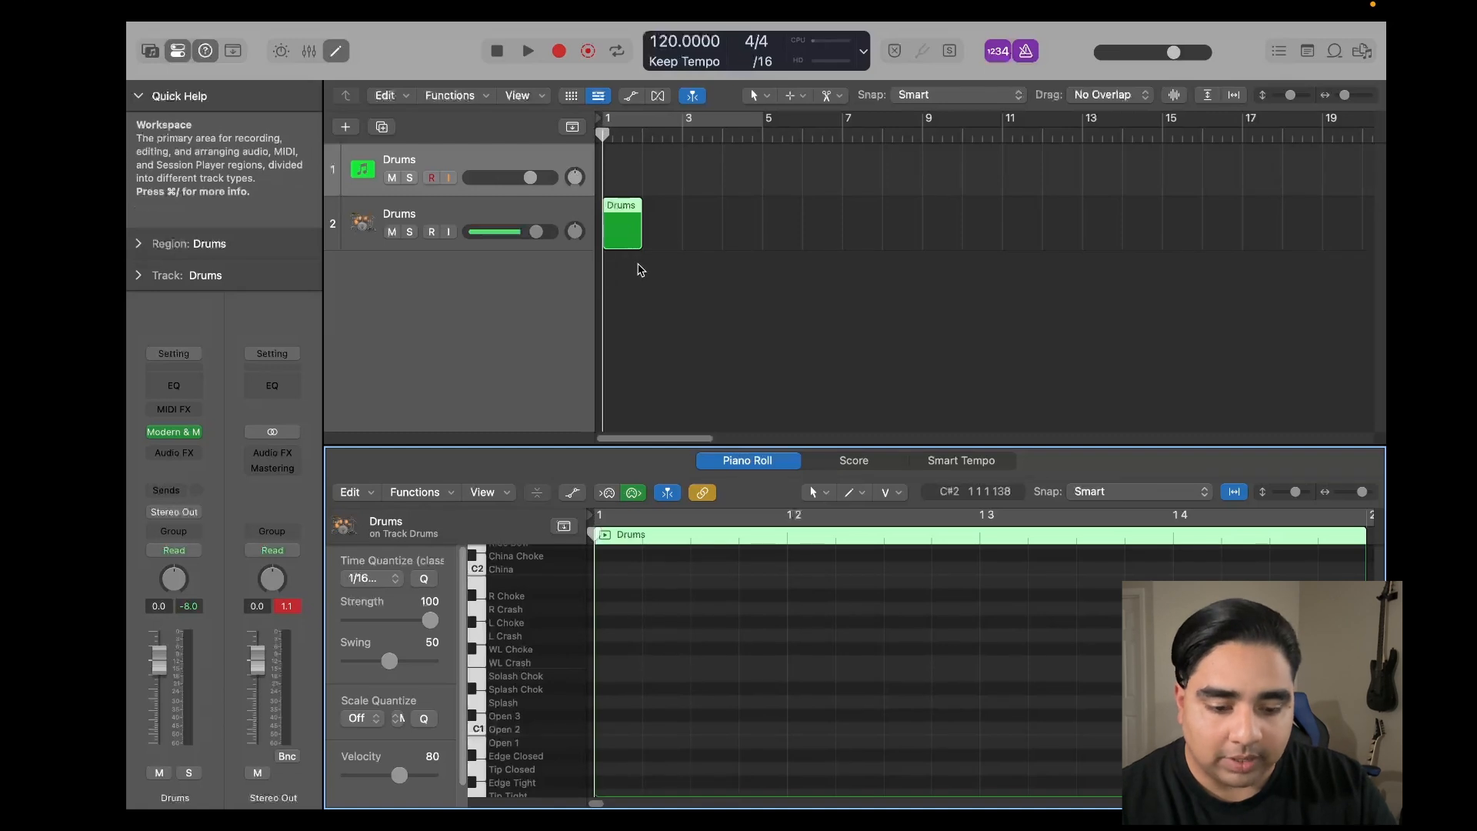
key("e")
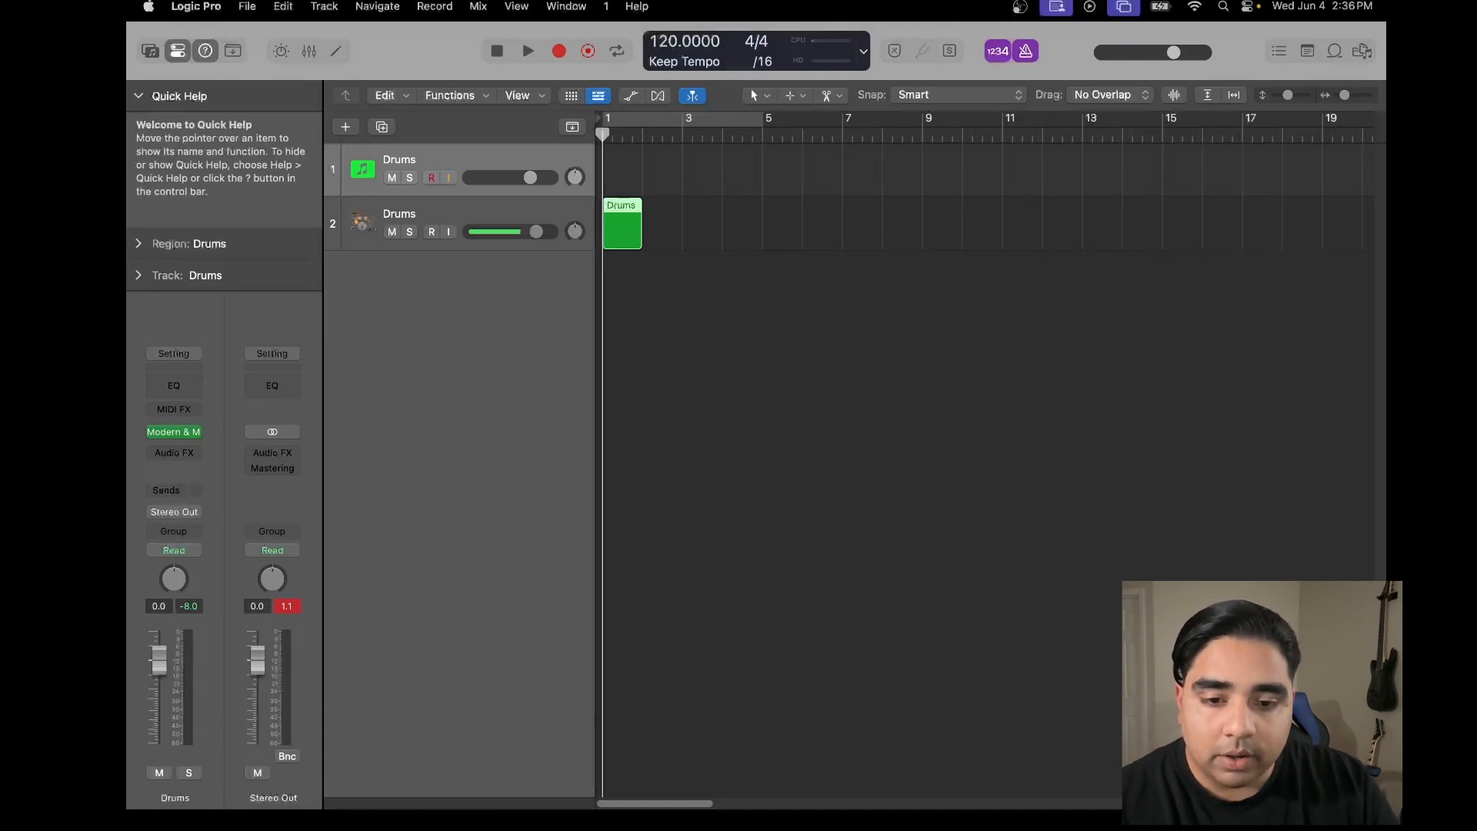
Start a new project set up with the Drums, Bass and Guitar Main tracks
left_click(247, 6)
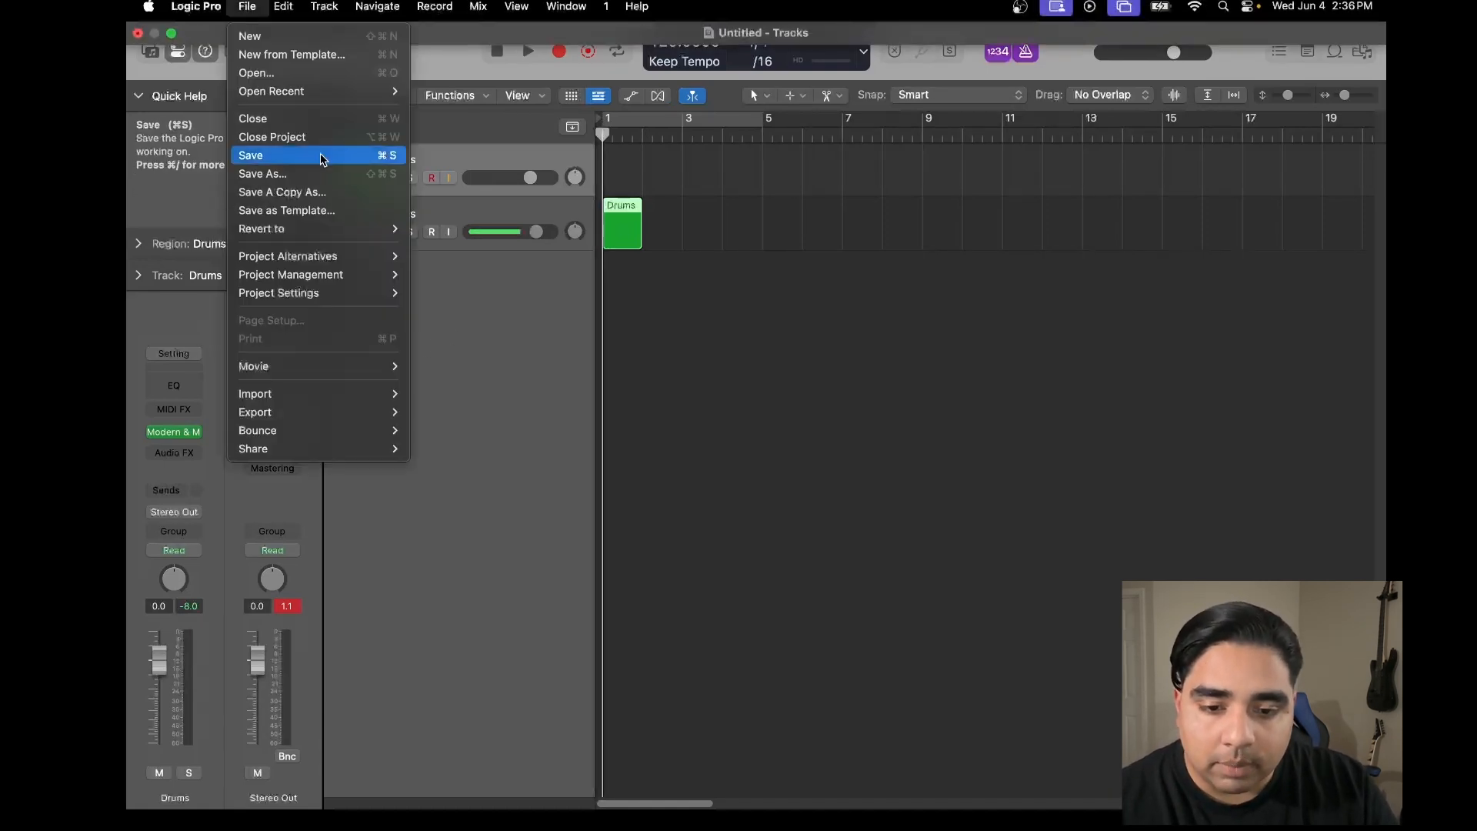
left_click(304, 38)
key("Return")
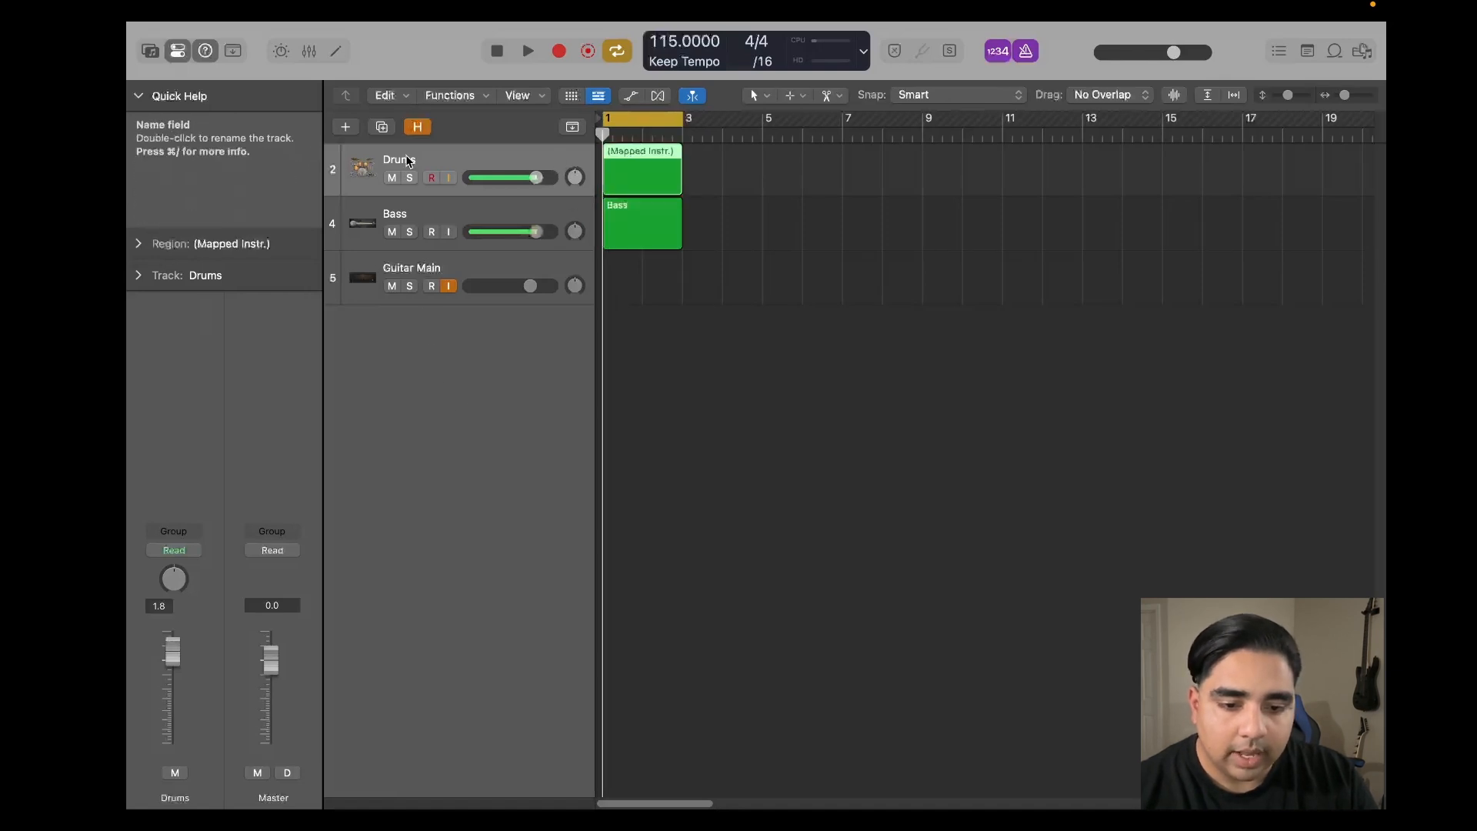
Reveal the hidden tracks and check the channel strips of the Drums and Bass software instrument tracks
key("h")
left_click(460, 154)
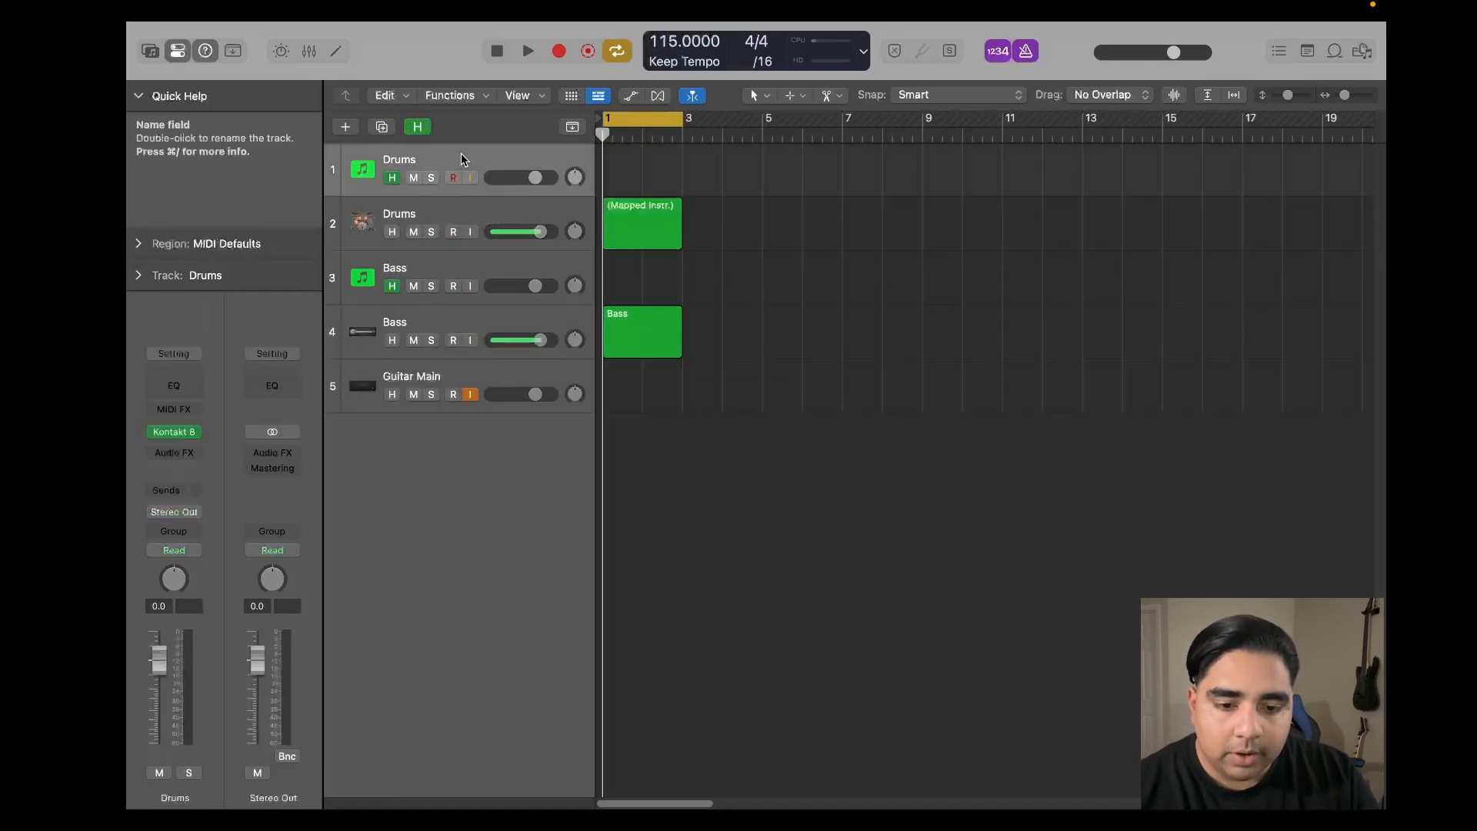
left_click(452, 266)
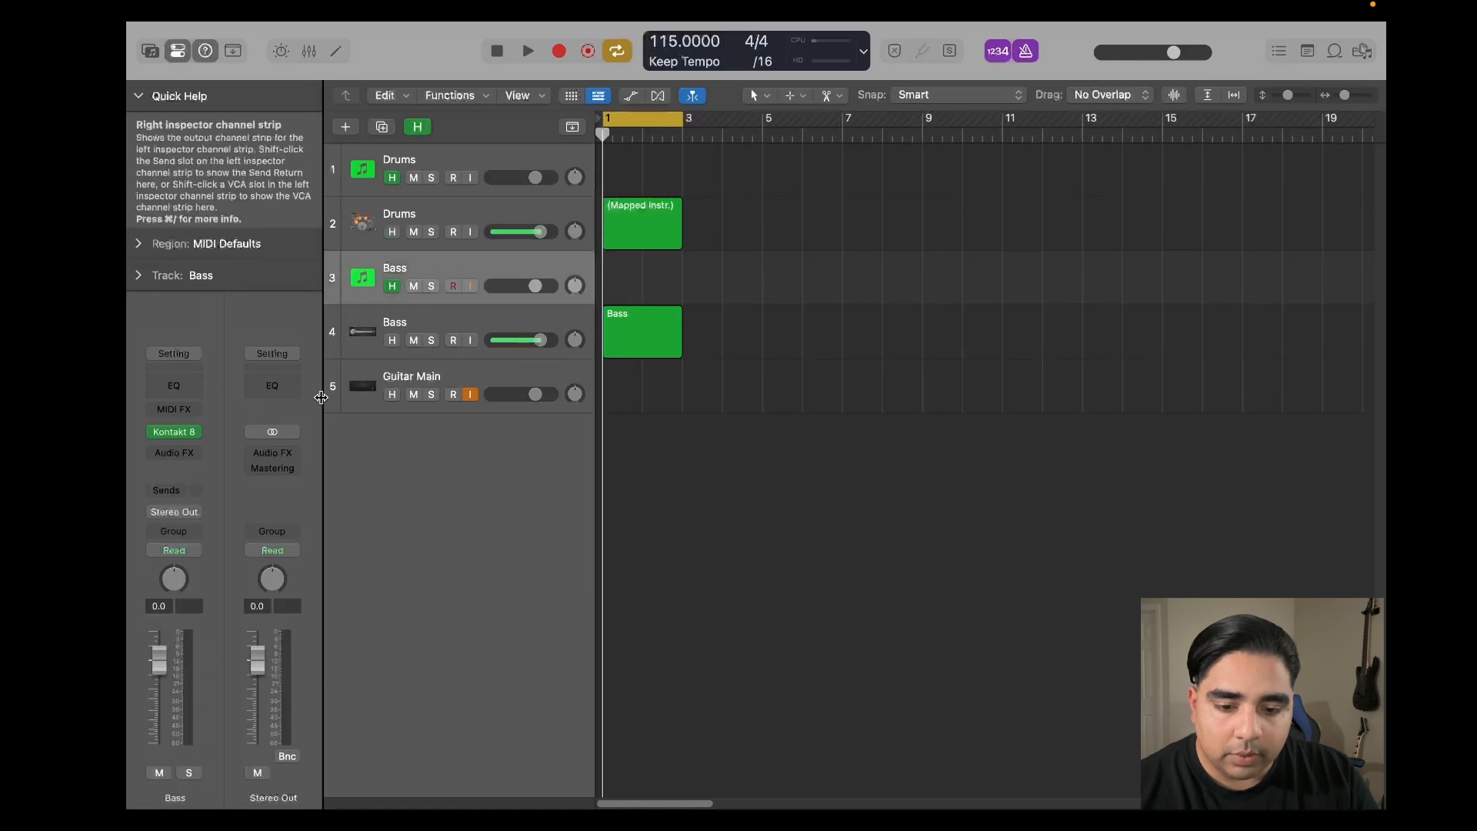
left_click(461, 149)
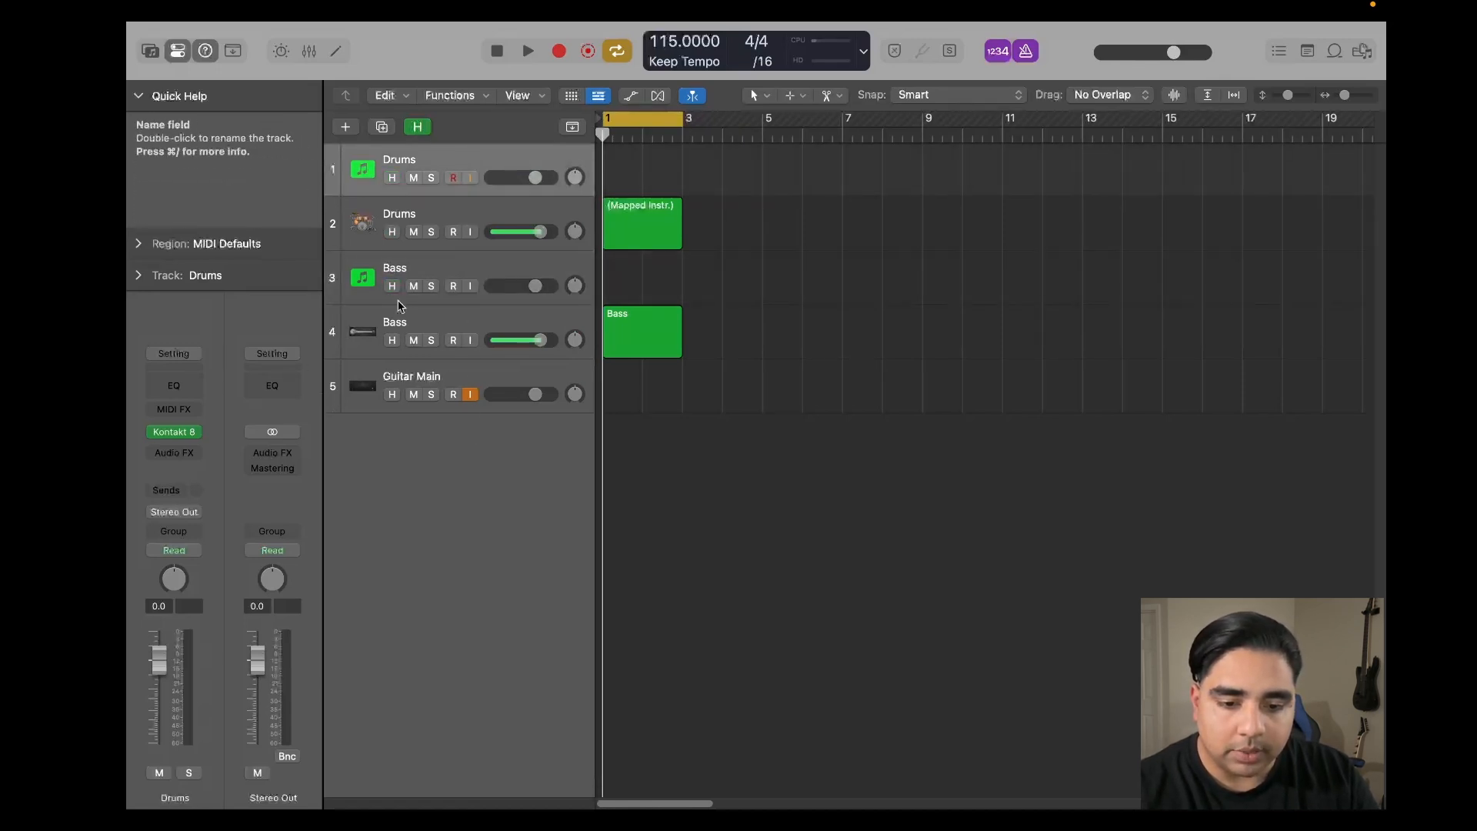
Mark the Drums and Bass software instrument tracks for hiding, and toggle the hidden-track view off and on
left_click(391, 179)
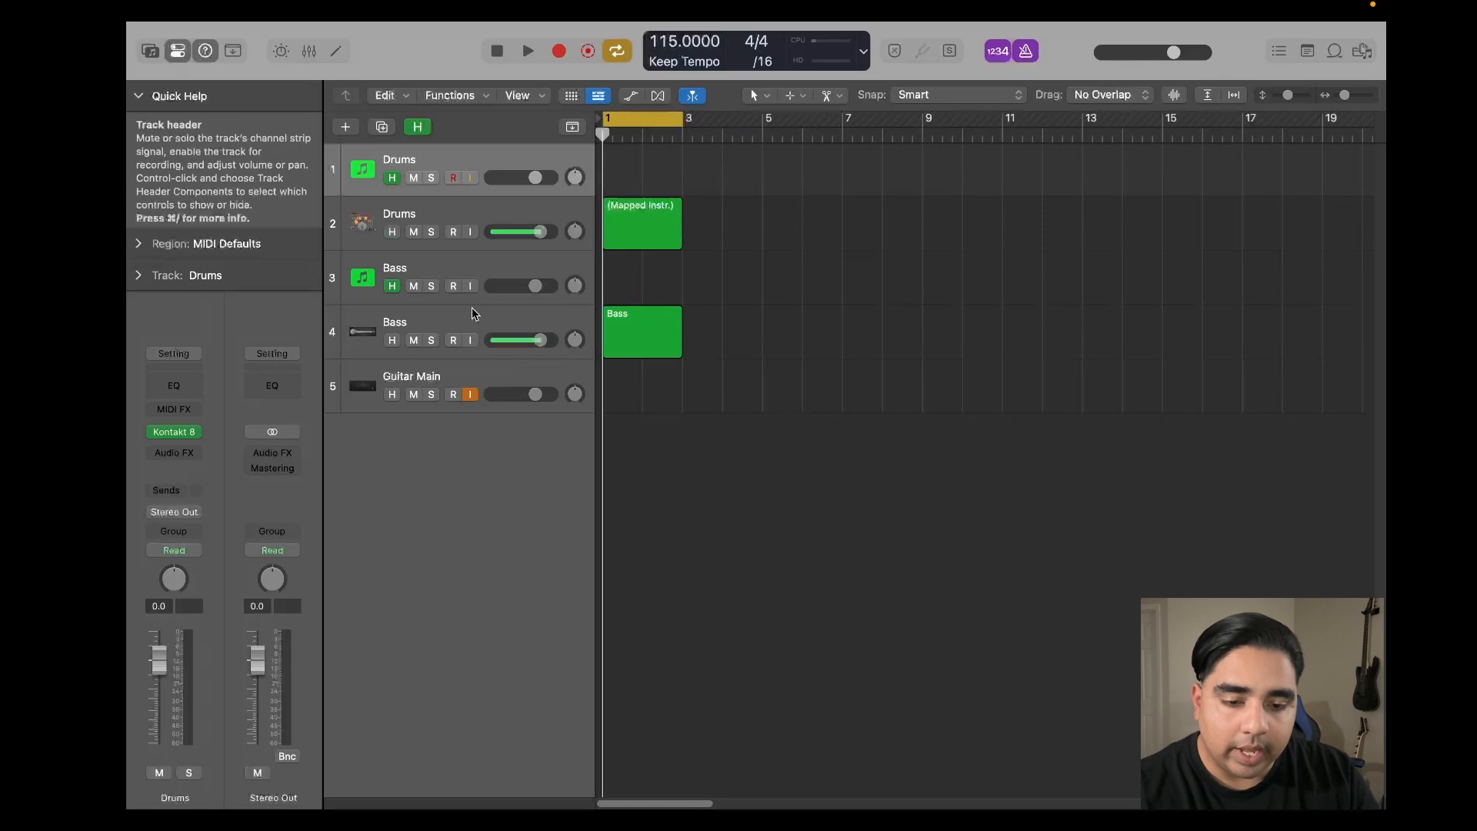
key("h")
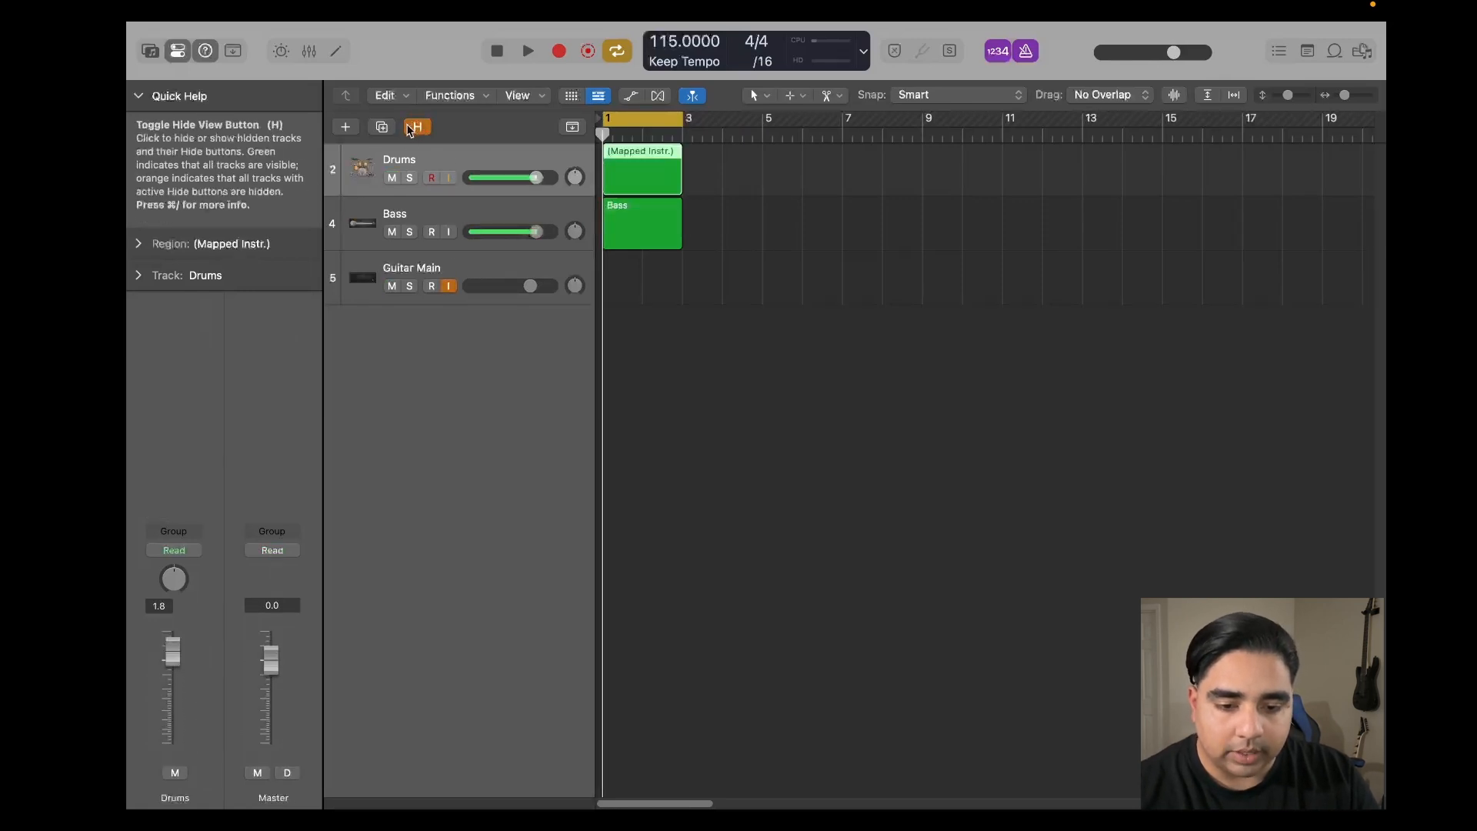
key("h")
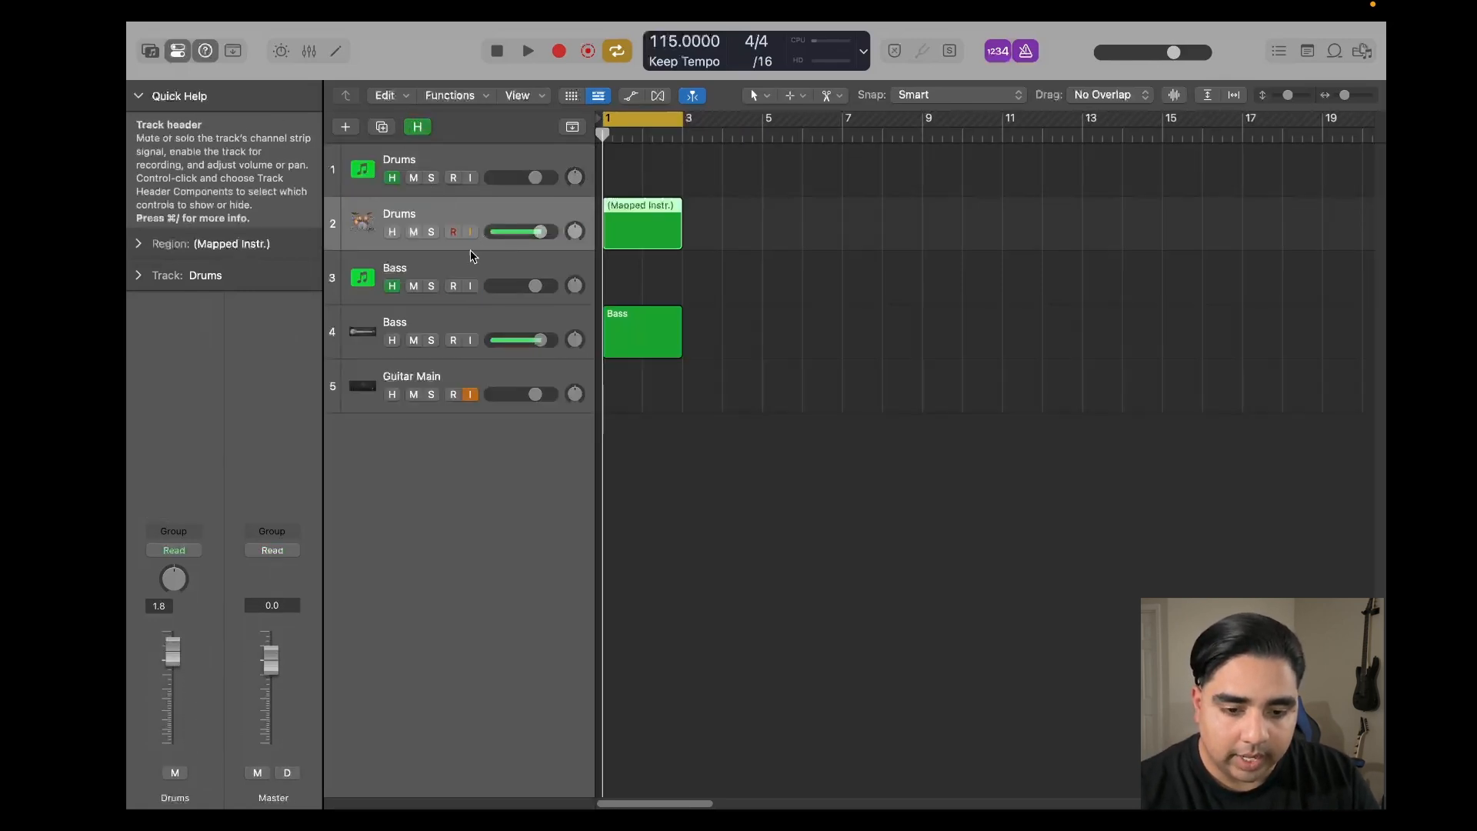
Clear the Drums instrument track's hide setting, toggle the hidden-track view to test it, and restore the setting
left_click(391, 178)
key("h")
key("h")
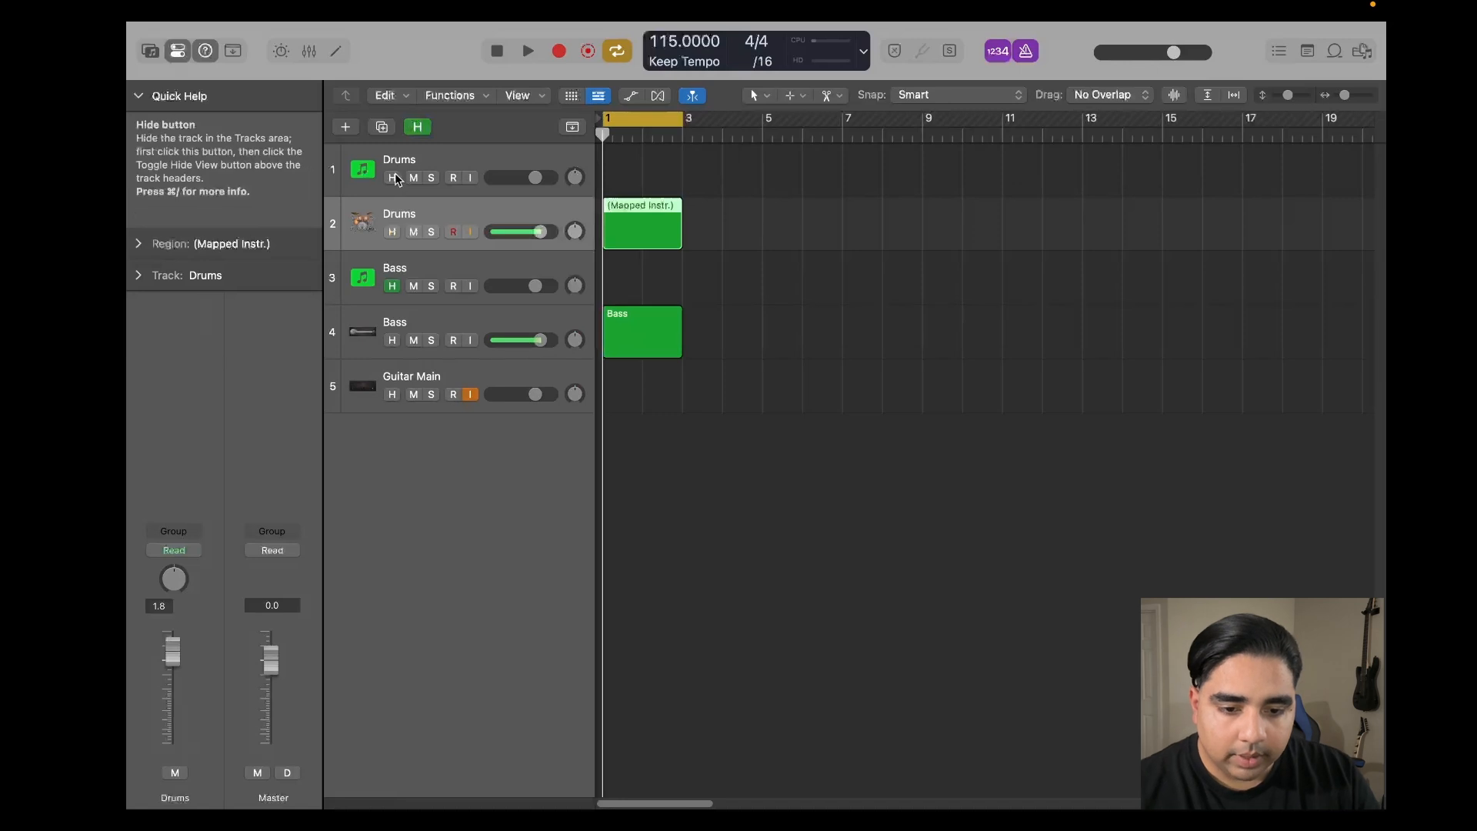
left_click(395, 178)
Open the Drums mapped instrument region in the Piano Roll, examine its custom drum names, and hide the editor
double_click(652, 224)
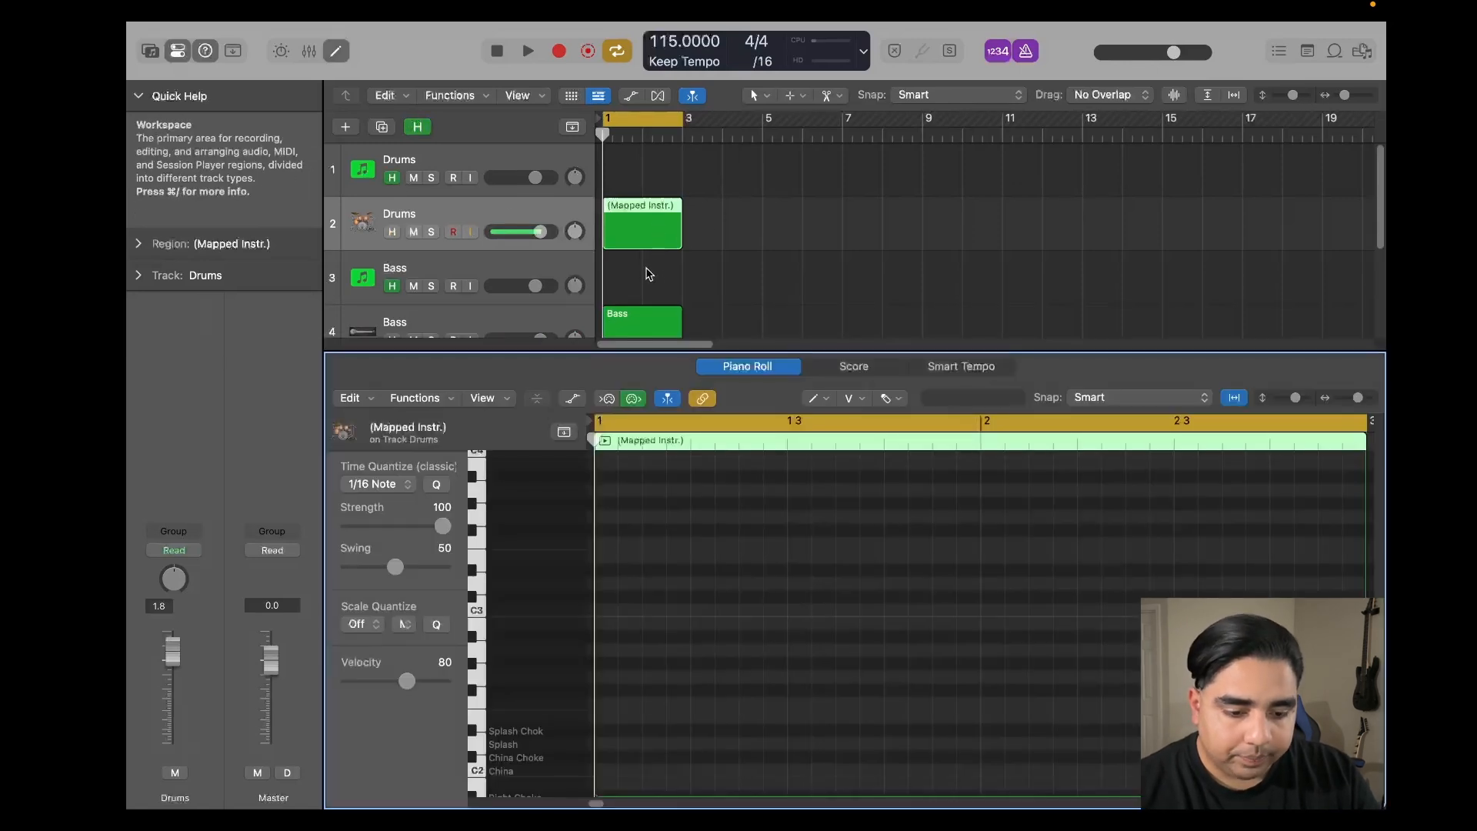
scroll(542, 584, "down", 12)
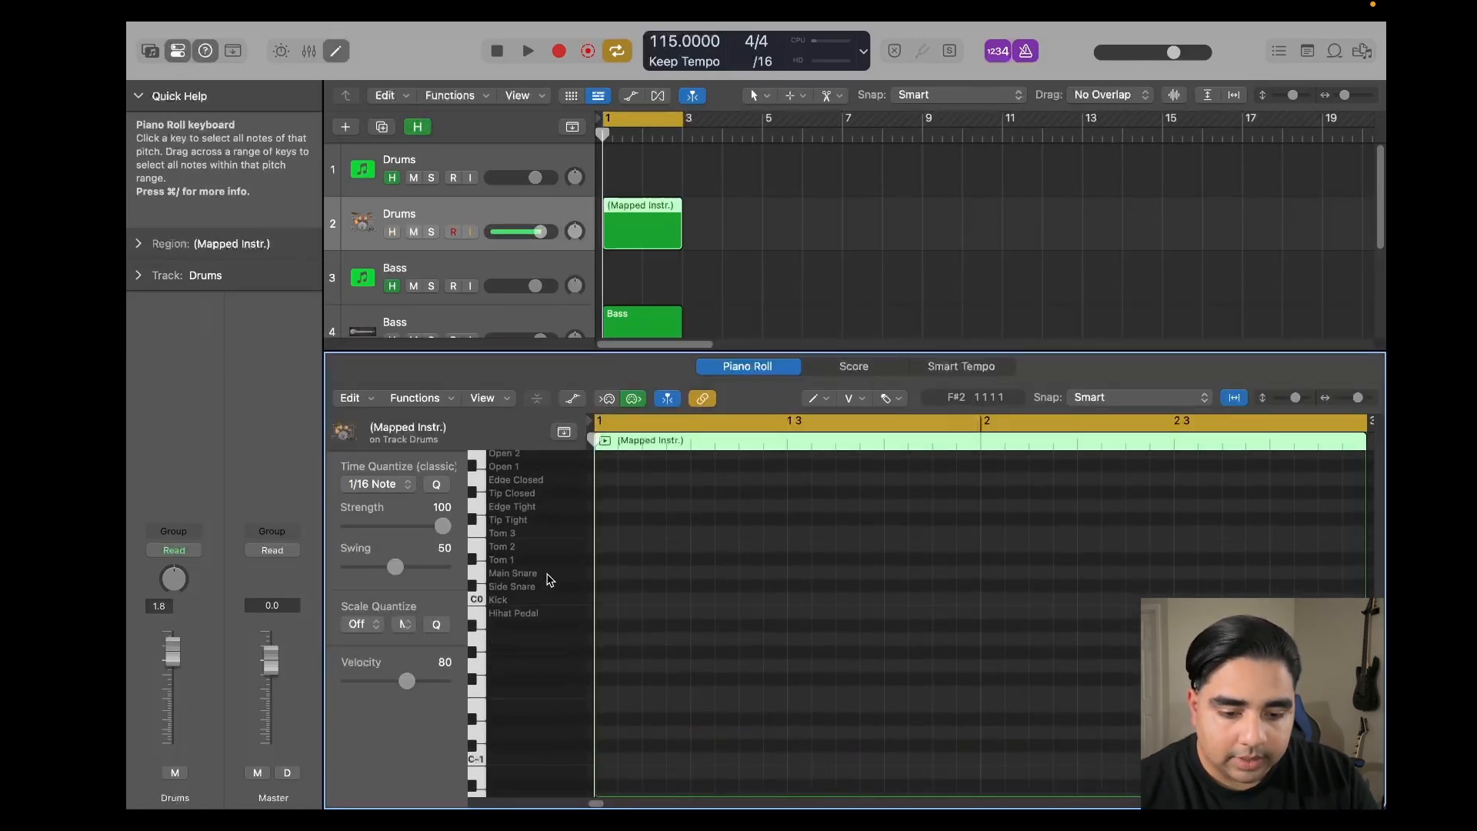
scroll(543, 578, "up", 12)
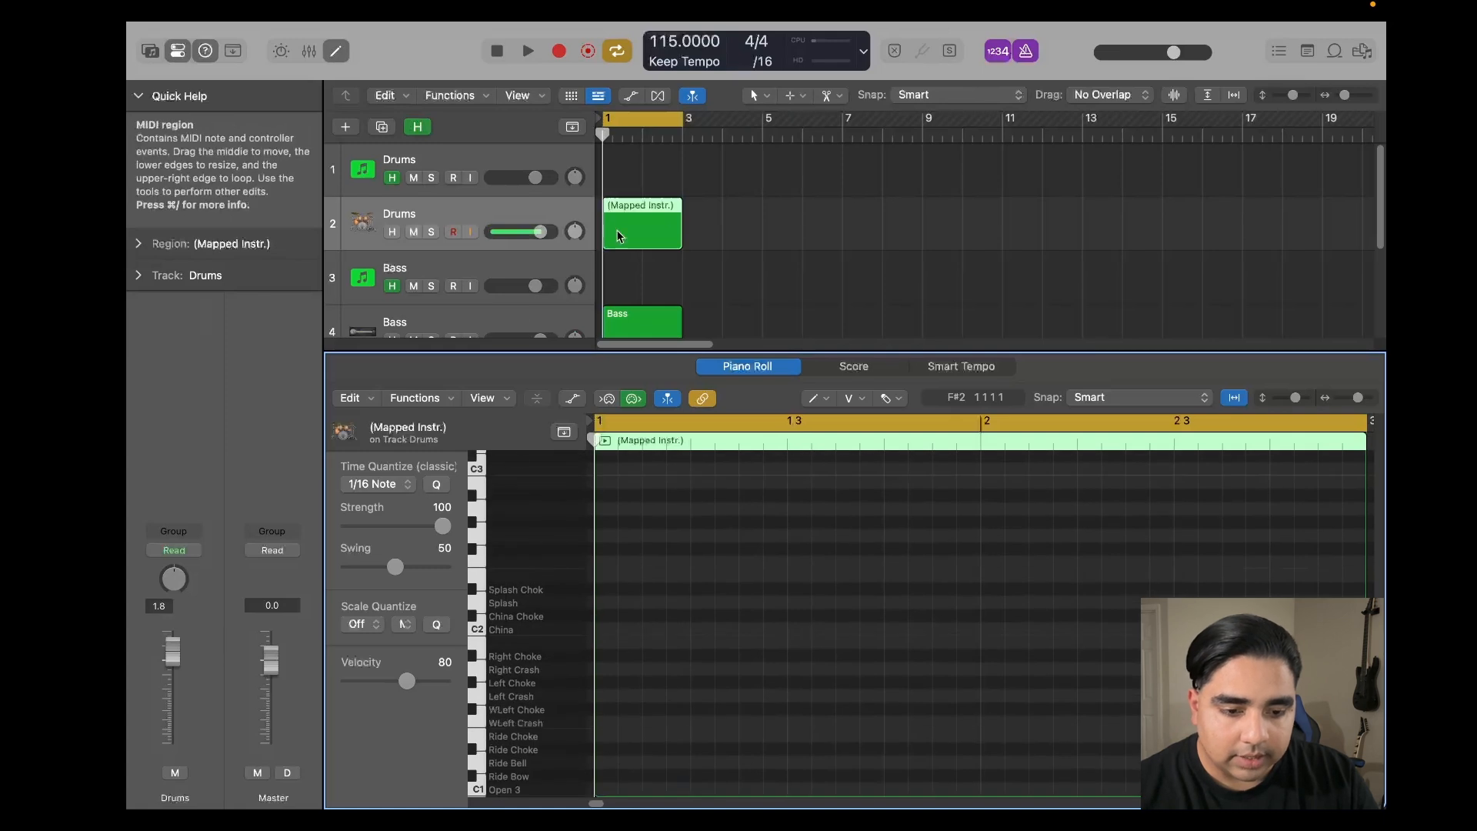
key("e")
Open the Drums instrument track's Kontakt 8 plug-in, examine the One Kit Wonder - Nu Metal kit, and close it
left_click(459, 154)
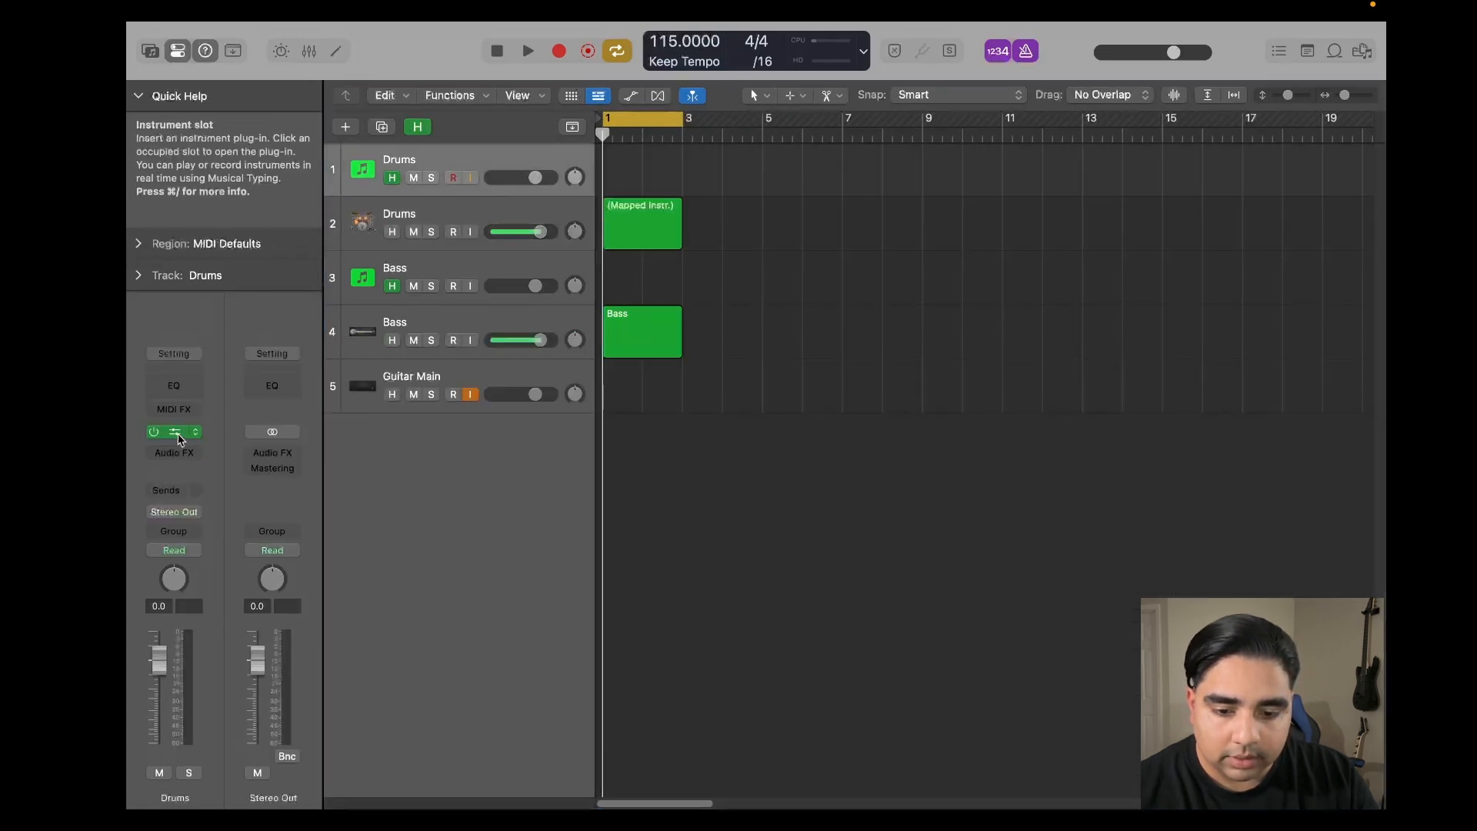
left_click(176, 432)
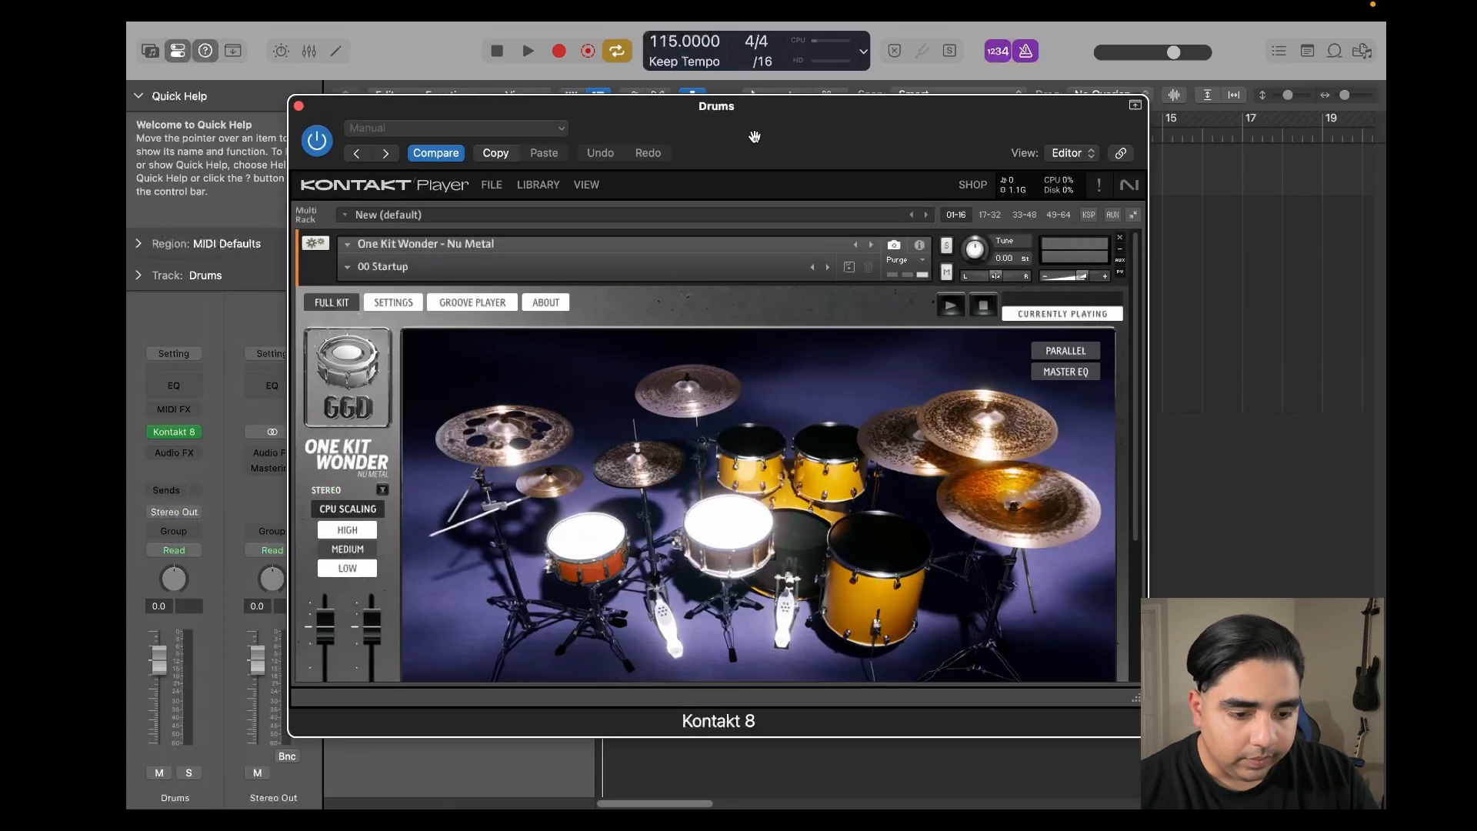
left_click_drag(754, 136, 753, 104)
scroll(725, 416, "down", 5)
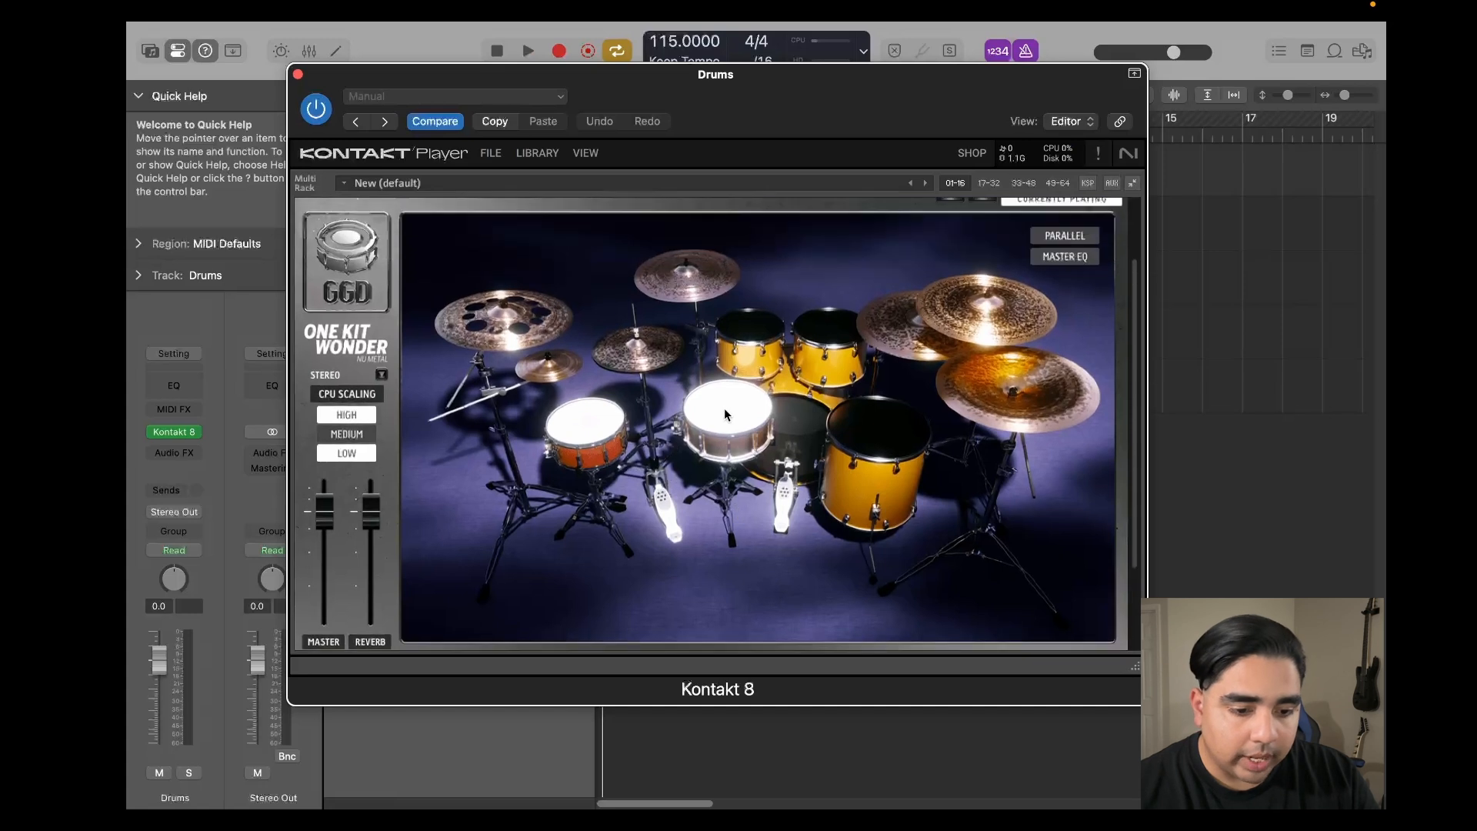
left_click(298, 73)
Open the Bass instrument track's Kontakt 8 plug-in, examine the DjinnBass 2 keyswitch map in its settings, and close it
left_click(454, 273)
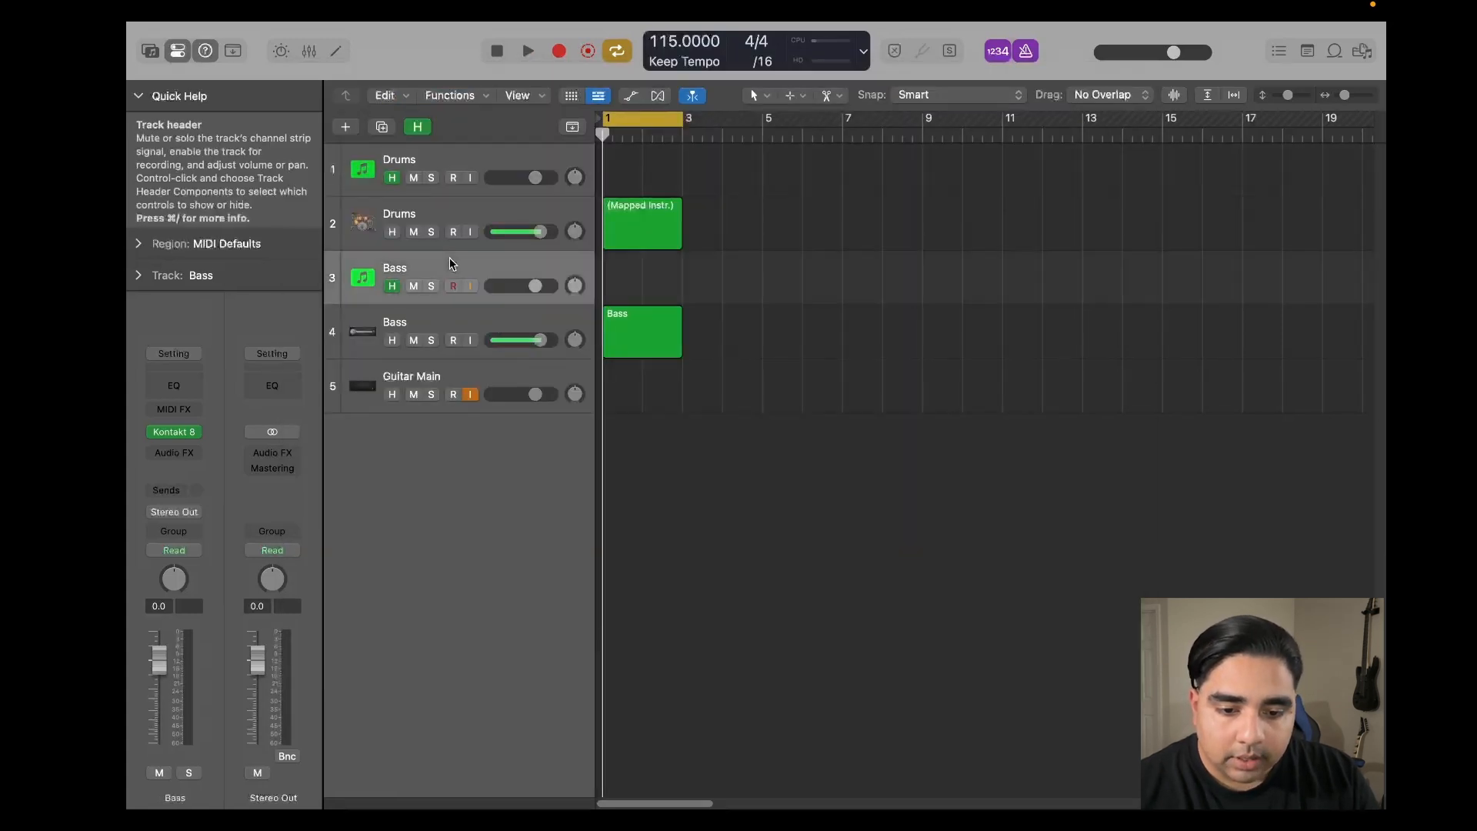
left_click(174, 432)
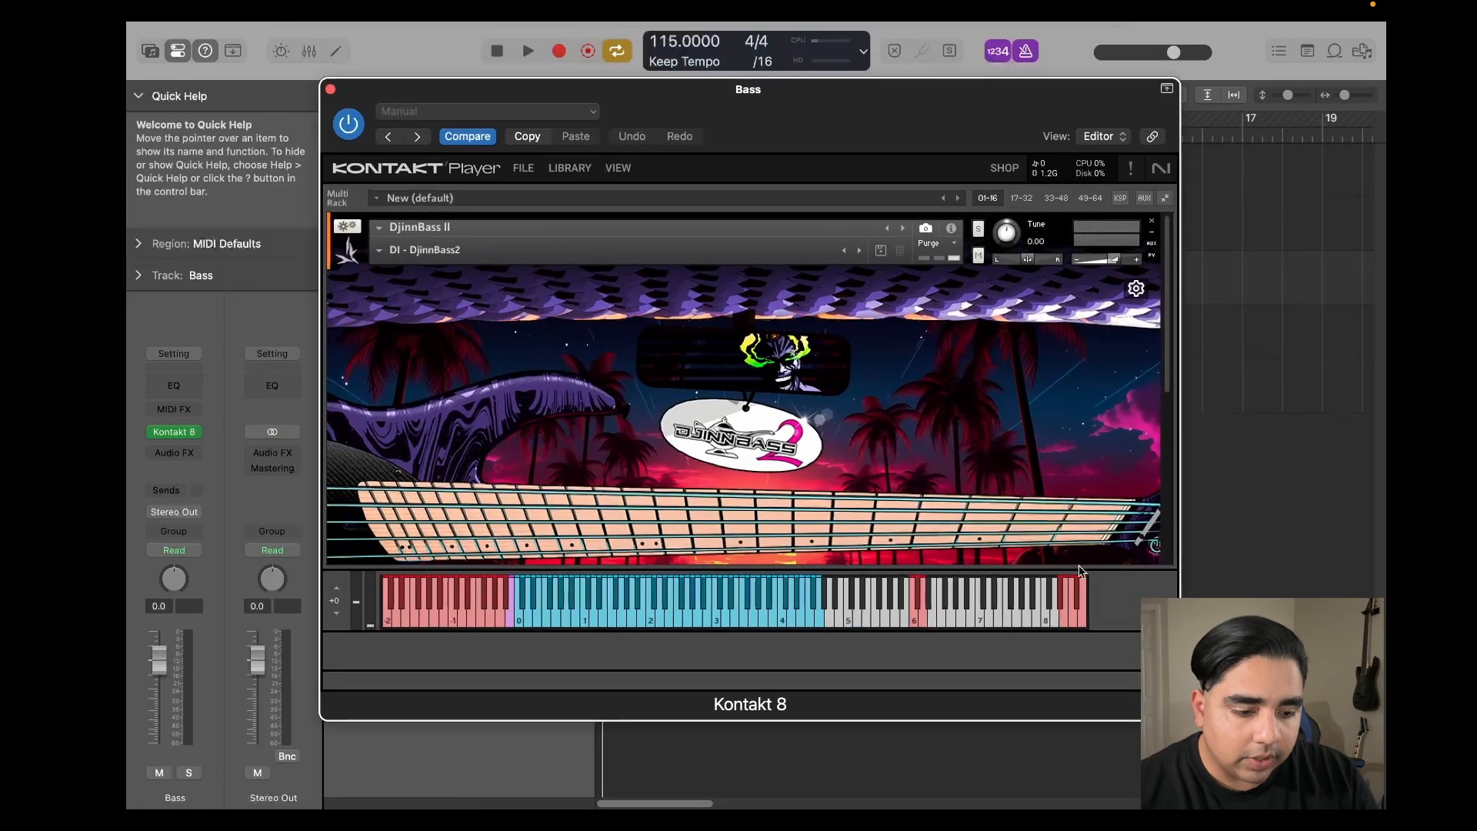
scroll(939, 382, "down", 5)
scroll(939, 382, "up", 4)
left_click(1136, 255)
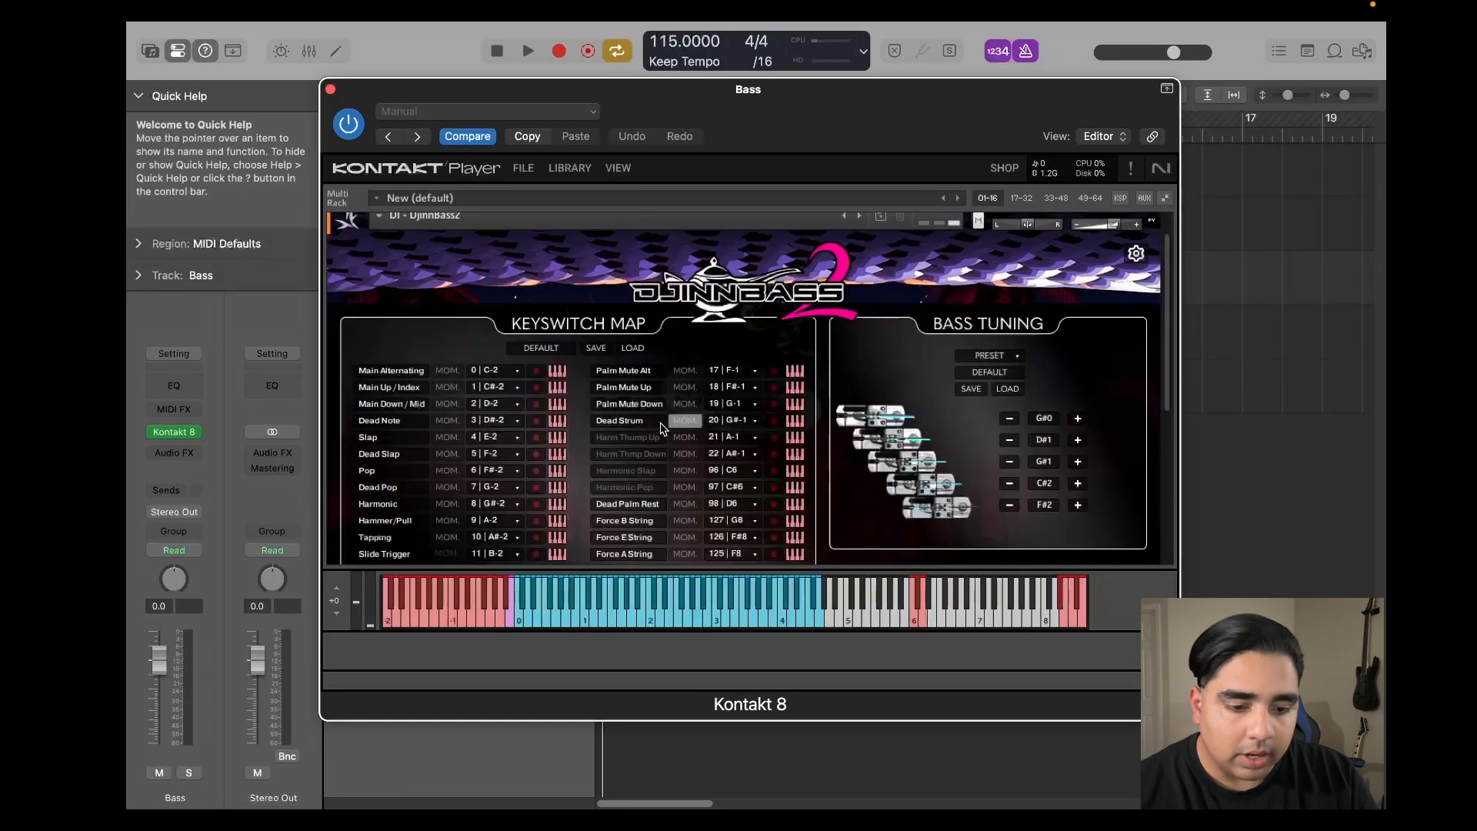
scroll(661, 428, "down", 3)
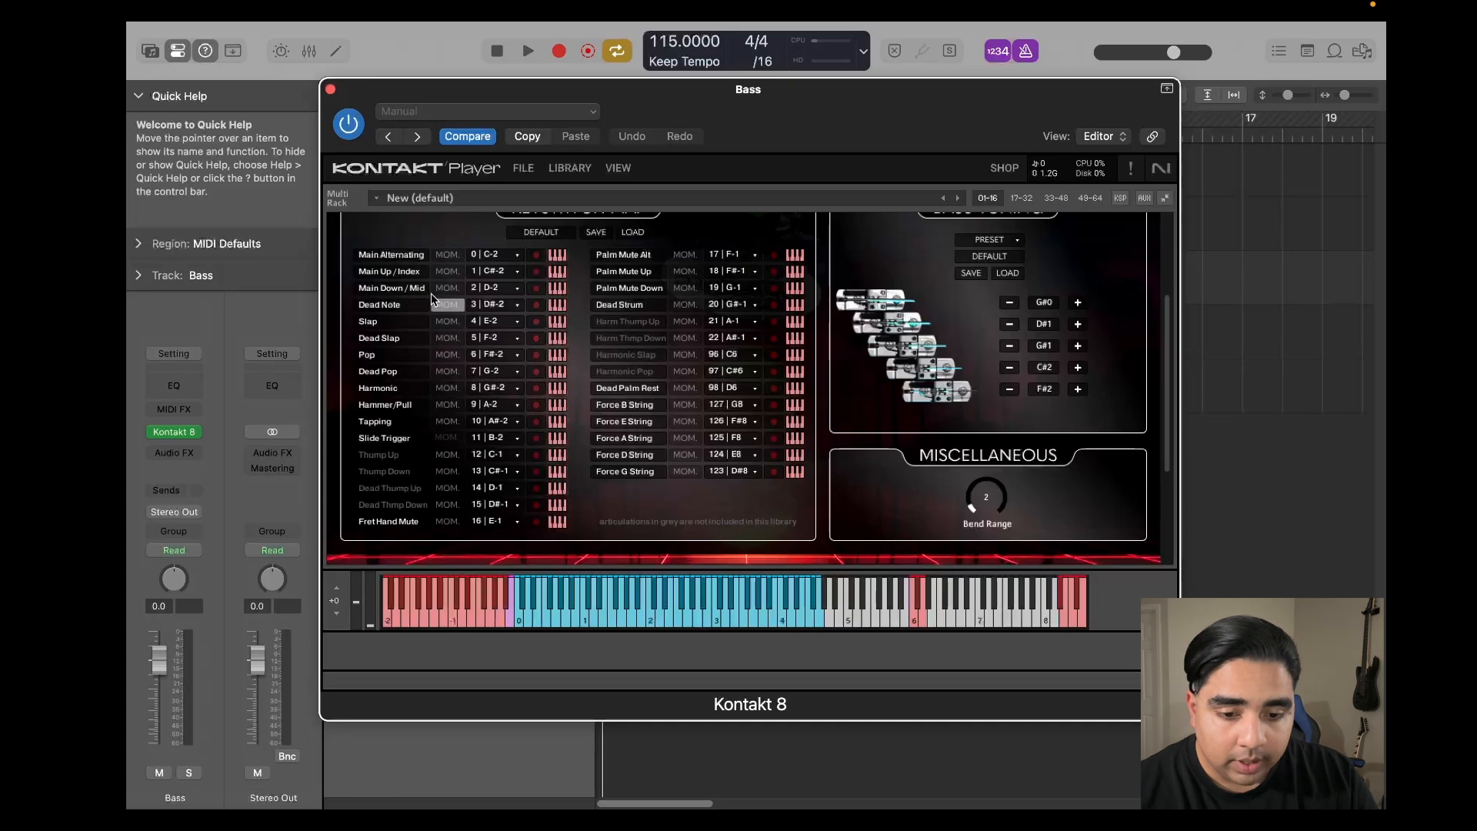
left_click(331, 90)
Open the Bass region in a separate Piano Roll, examine its custom articulation, playable range and string names, and close the window
left_click(634, 325)
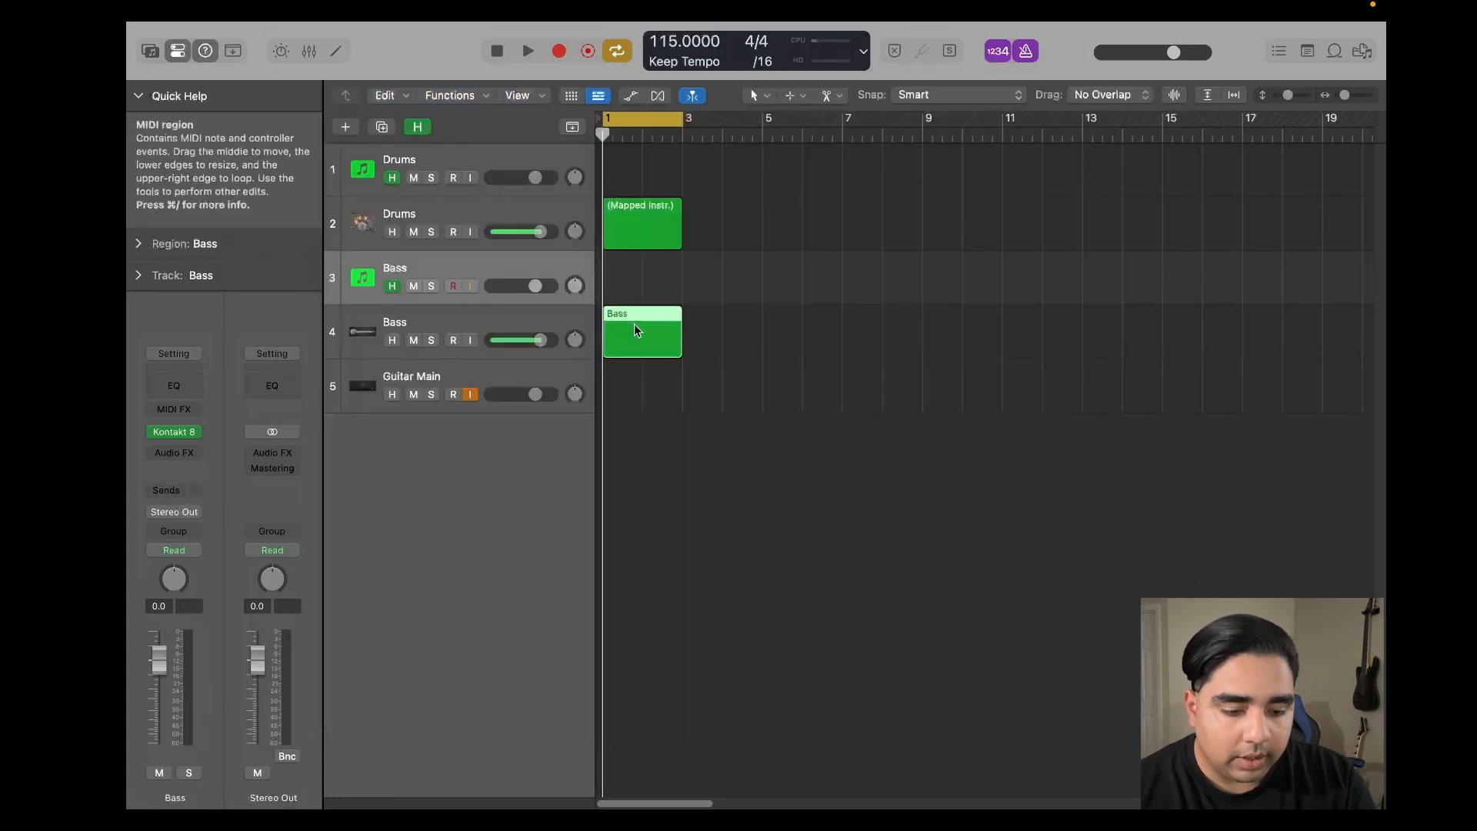
double_click(634, 324)
scroll(743, 361, "down", 12)
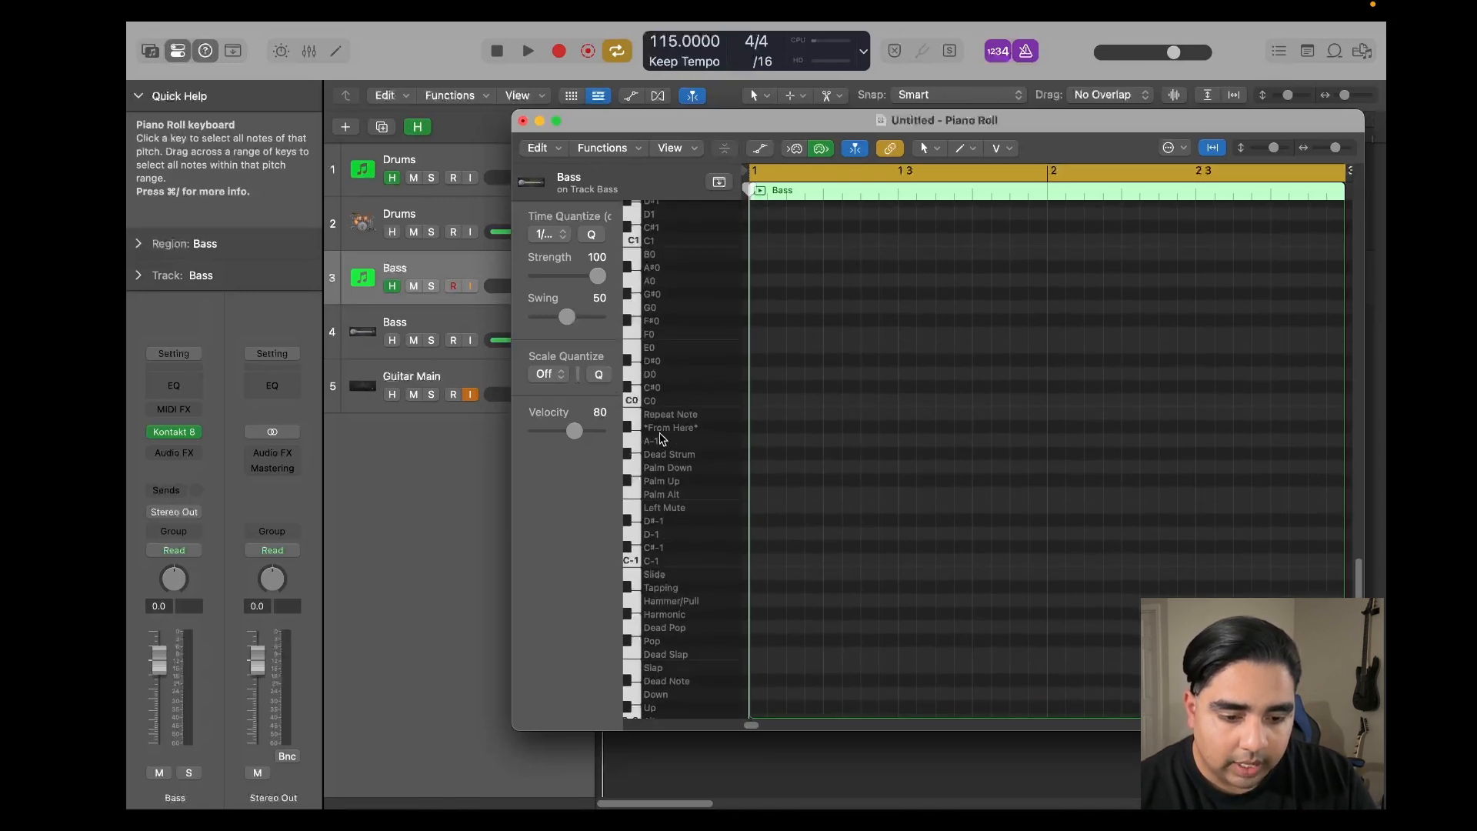
scroll(653, 405, "up", 10)
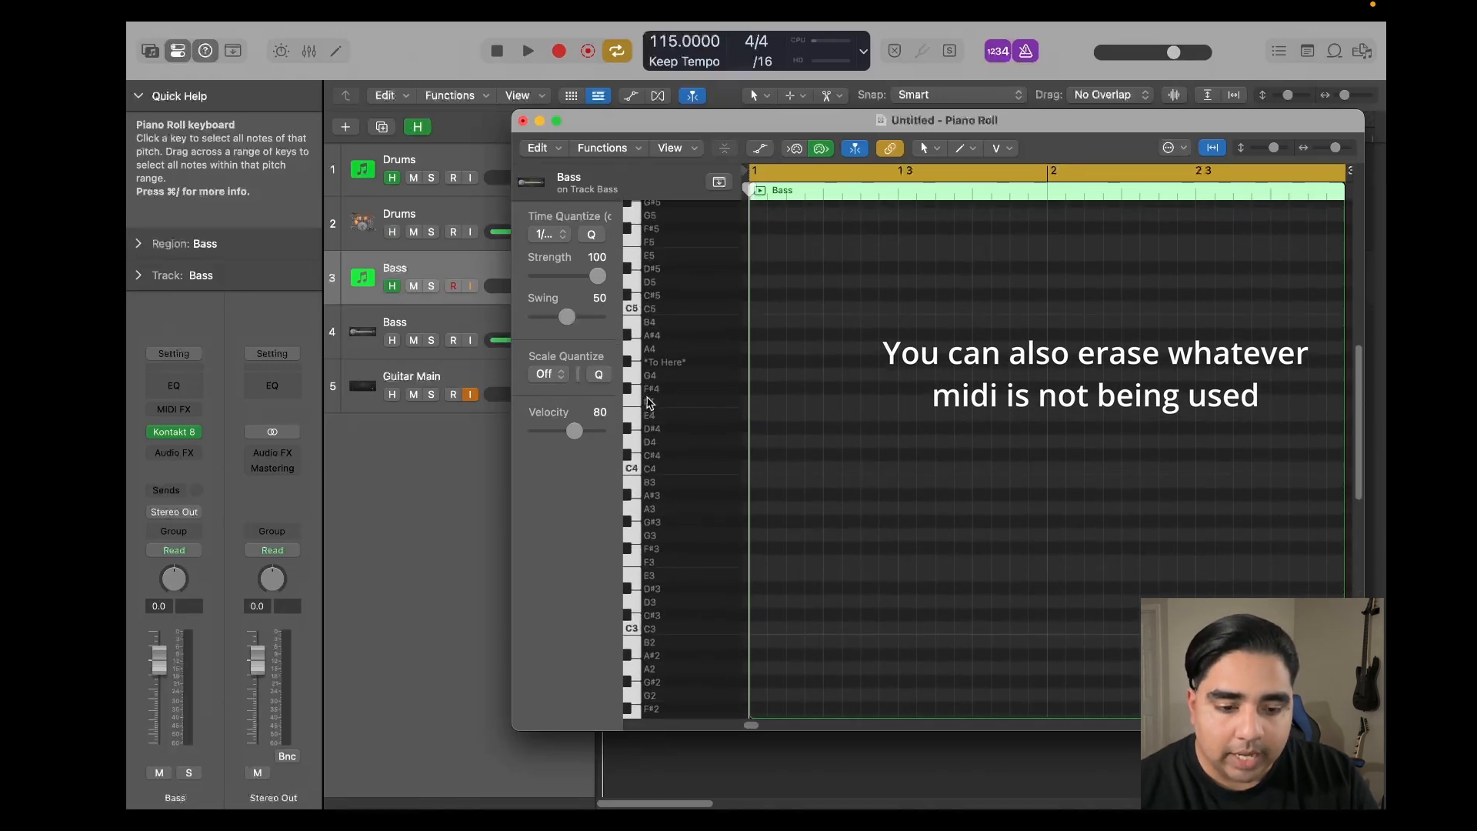
scroll(654, 400, "up", 1)
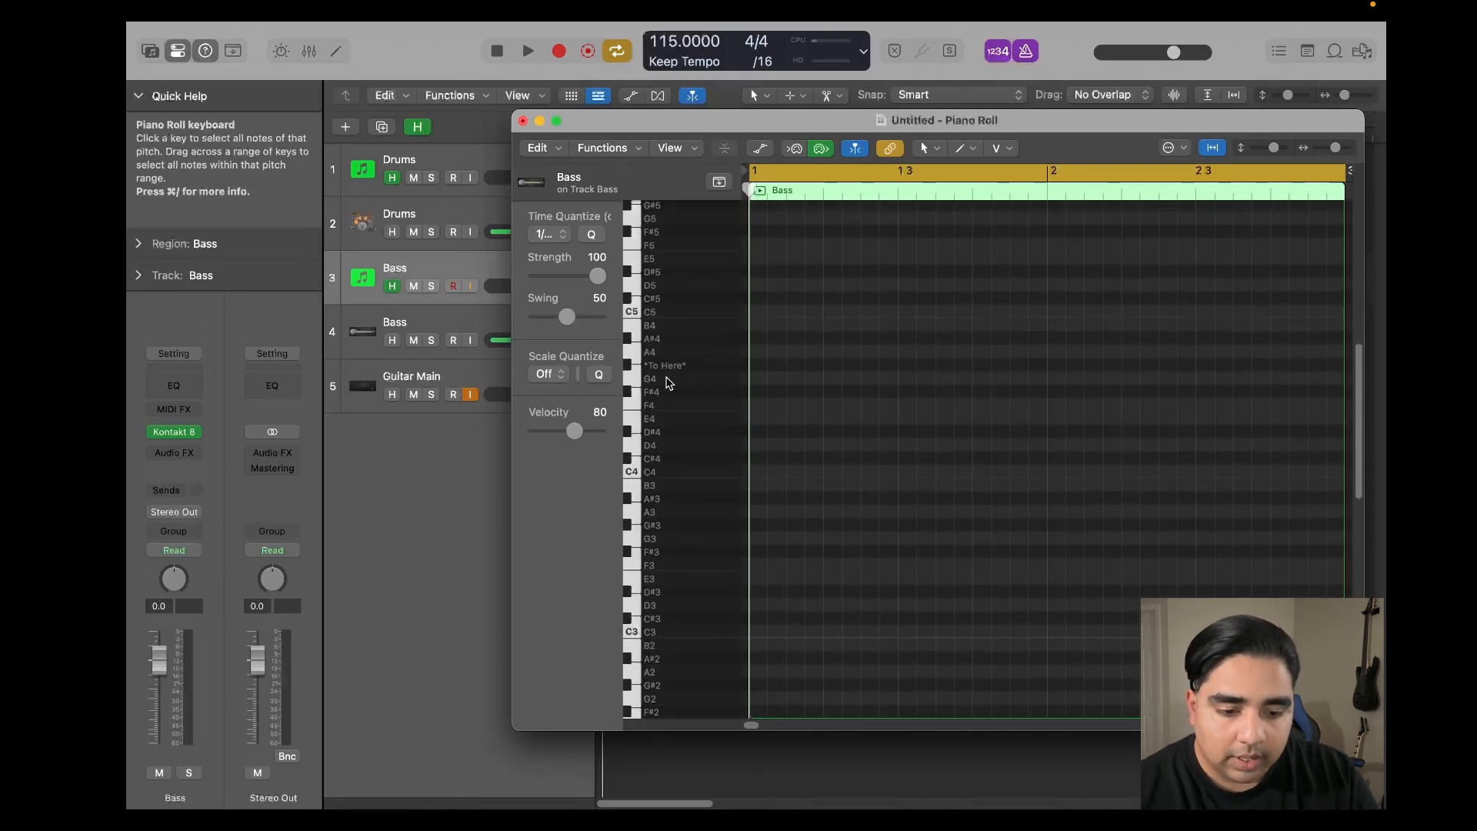
scroll(667, 530, "up", 5)
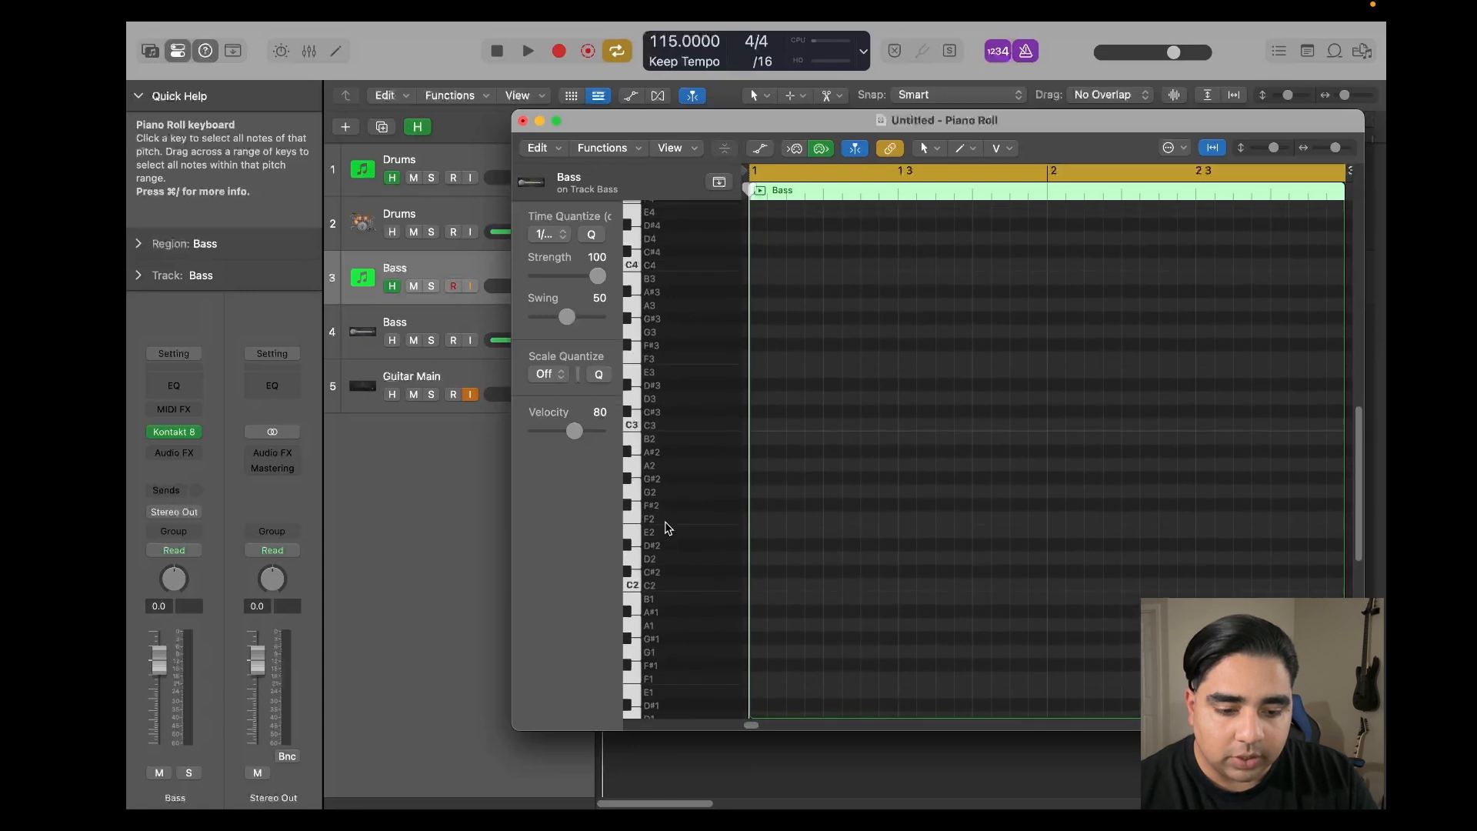
scroll(663, 499, "up", 3)
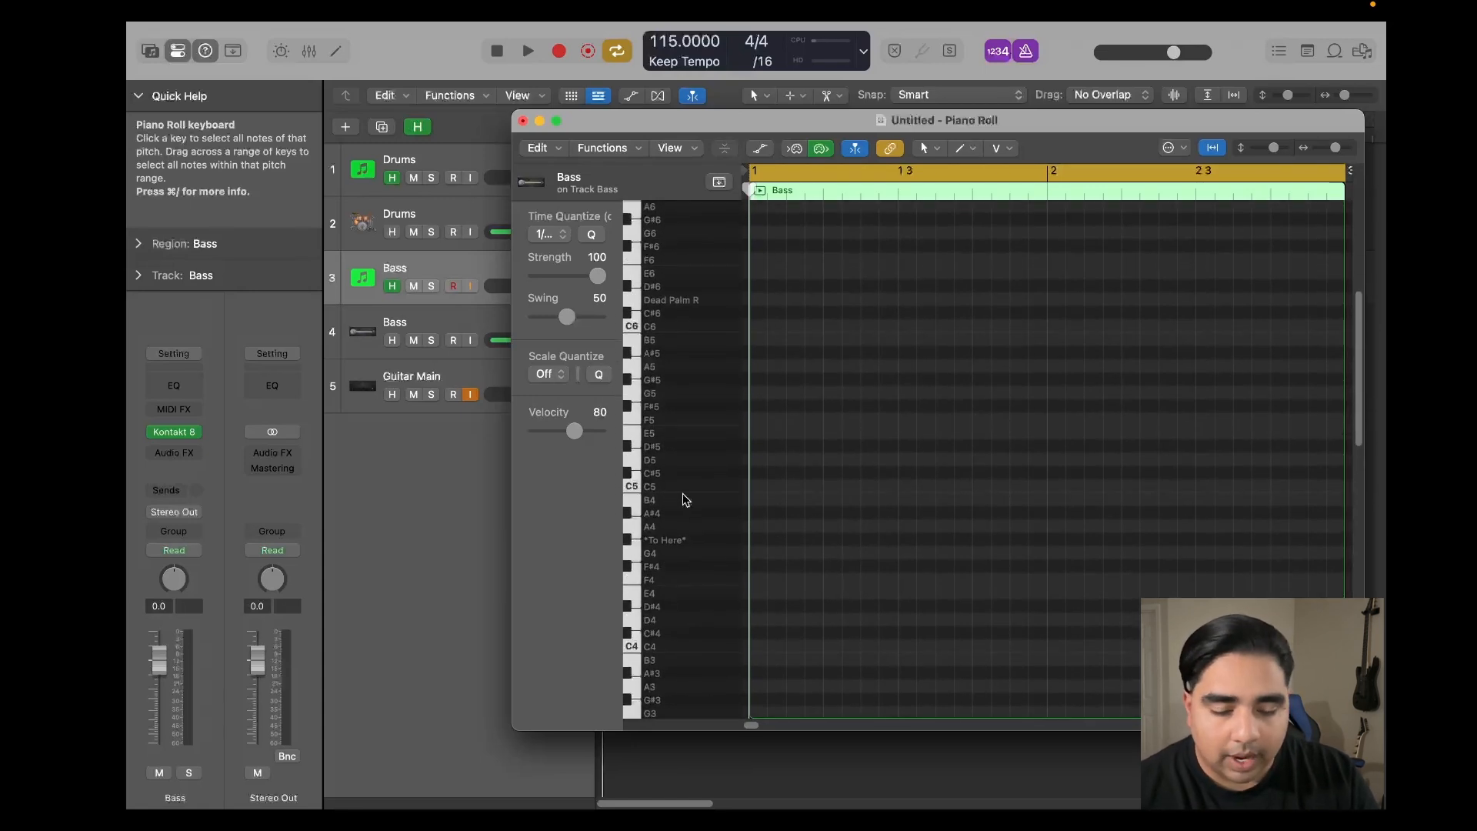
scroll(663, 495, "down", 1)
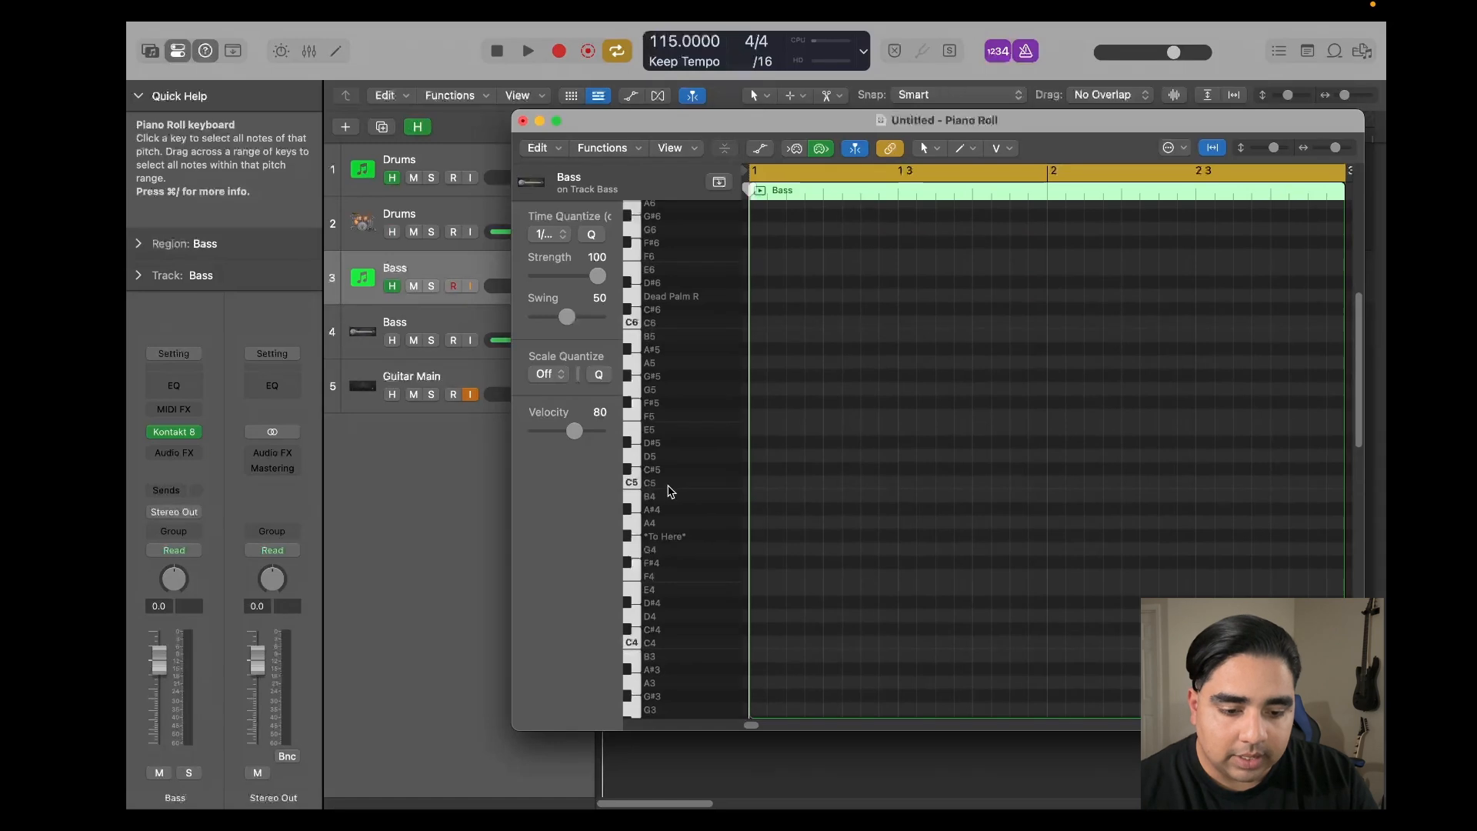
scroll(675, 538, "up", 10)
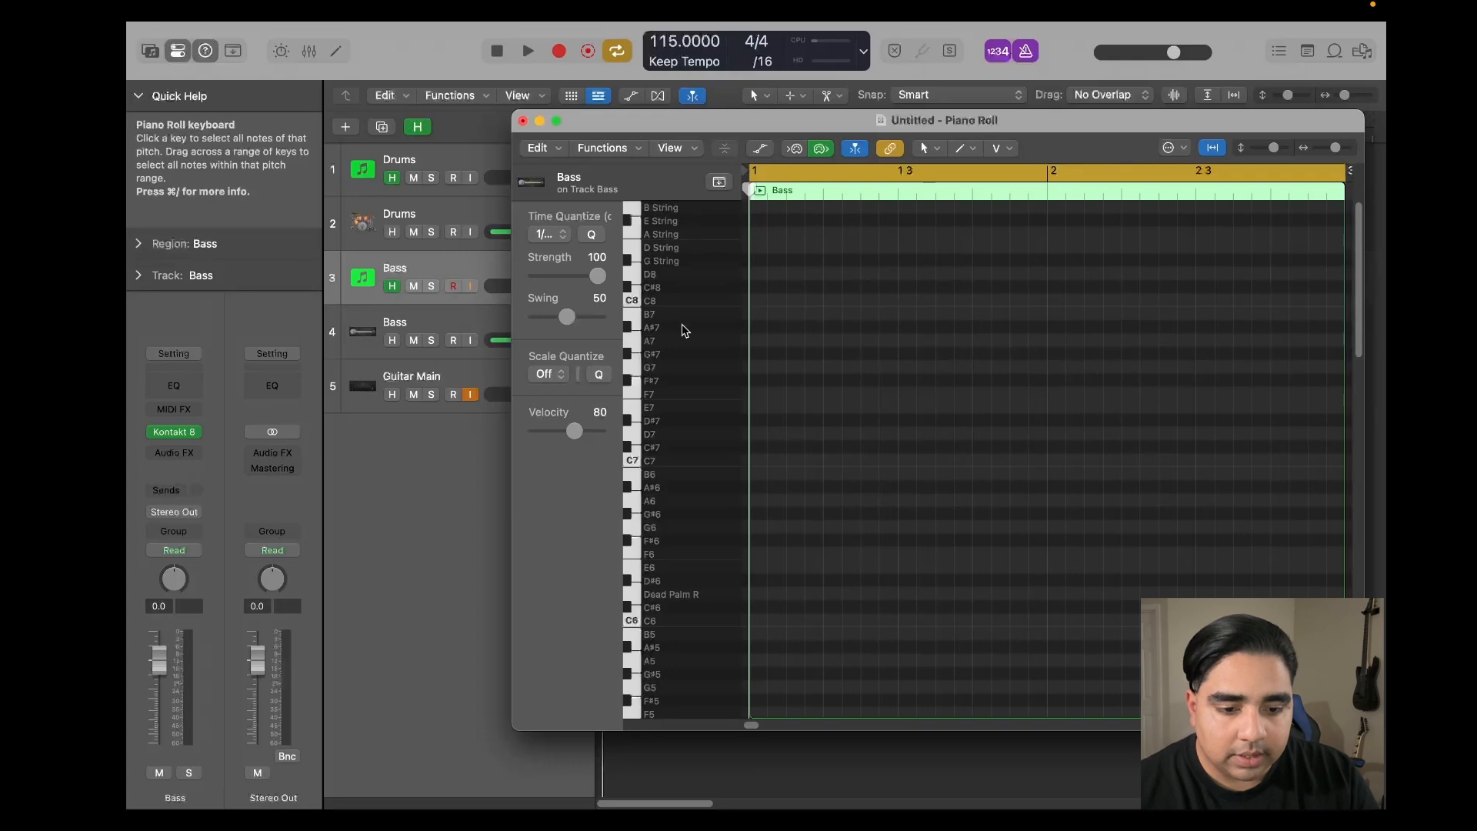
scroll(682, 330, "down", 15)
scroll(683, 422, "down", 5)
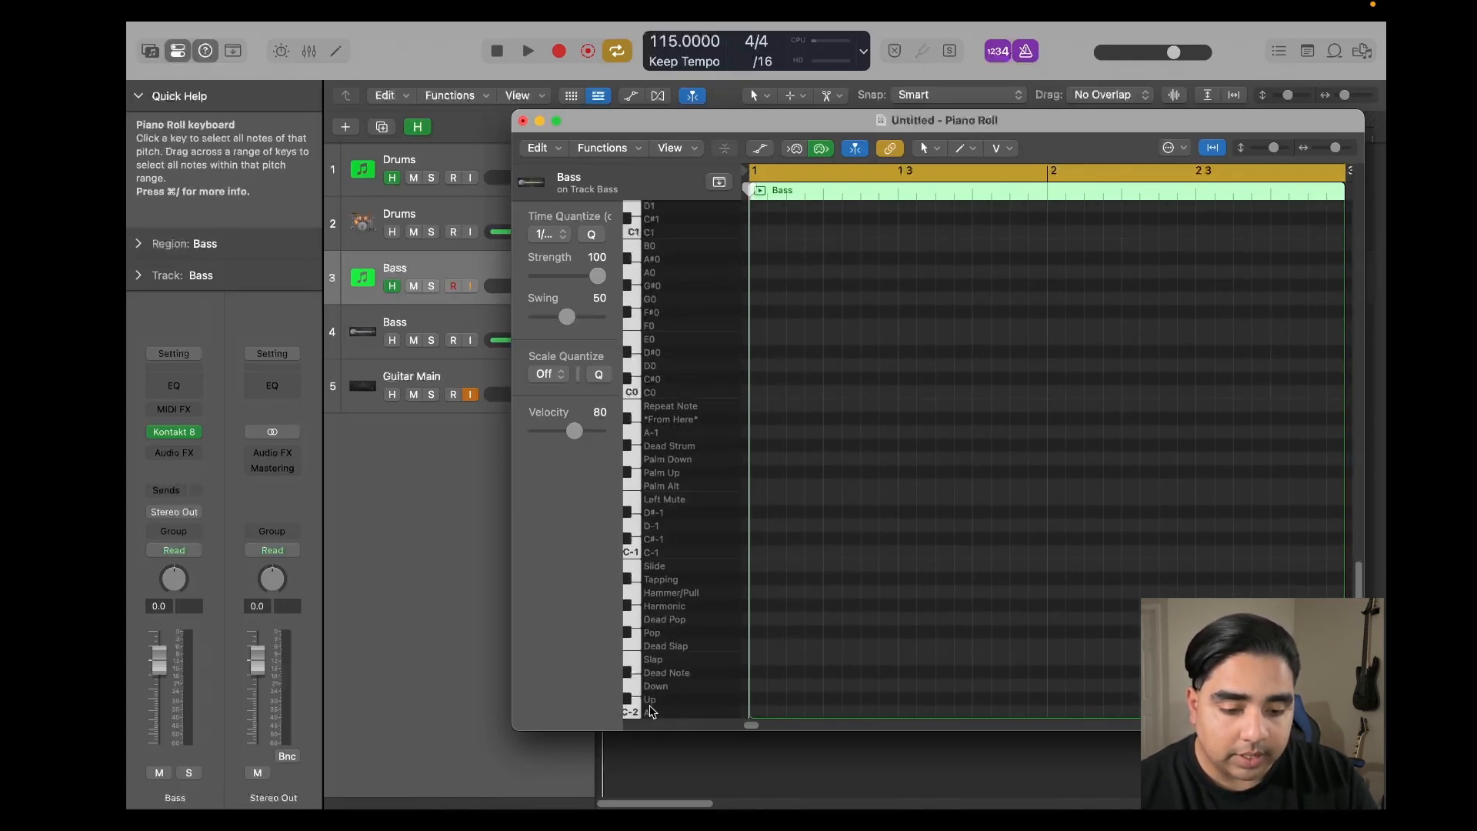
left_click(523, 121)
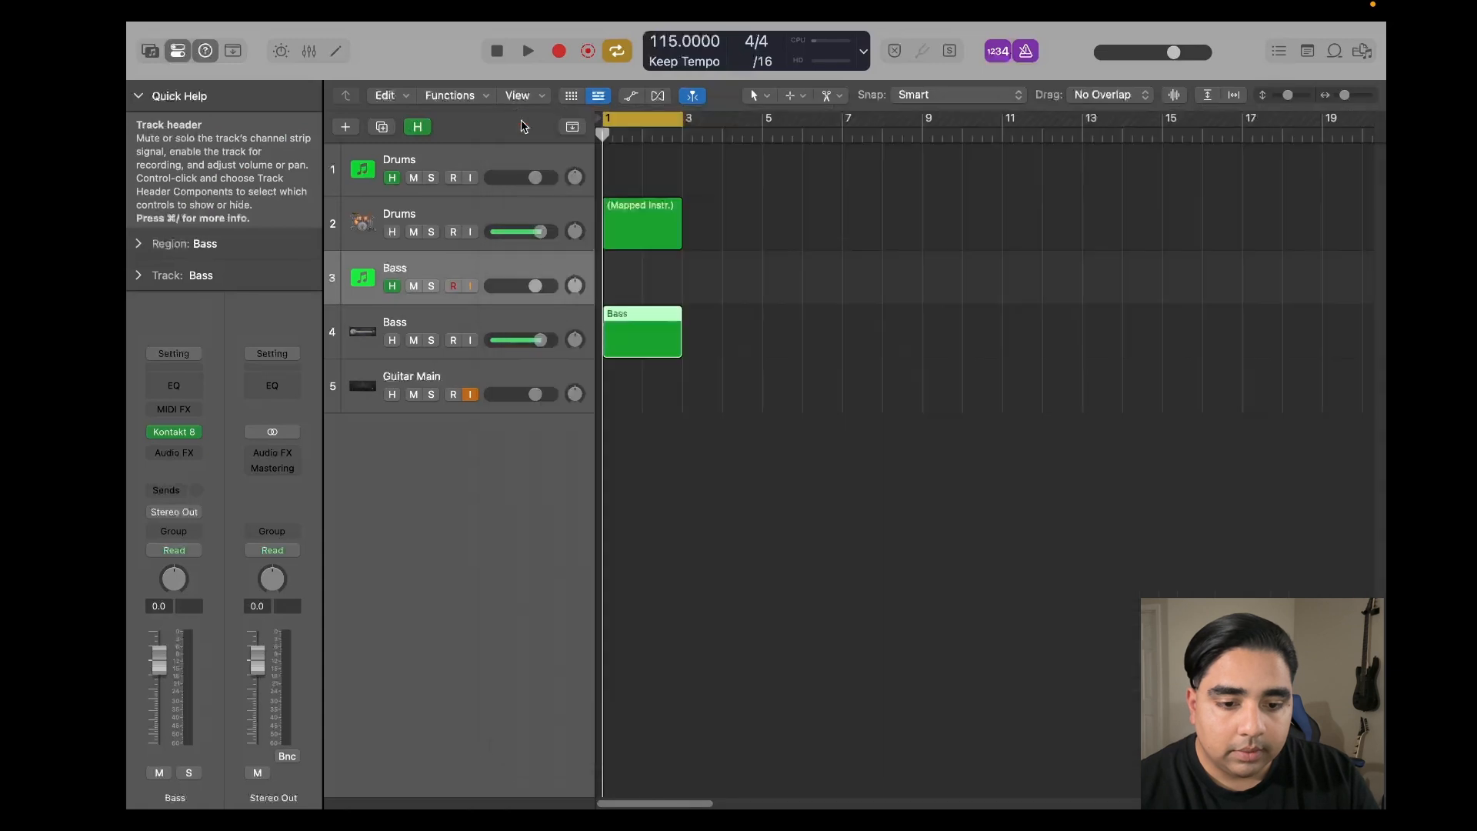